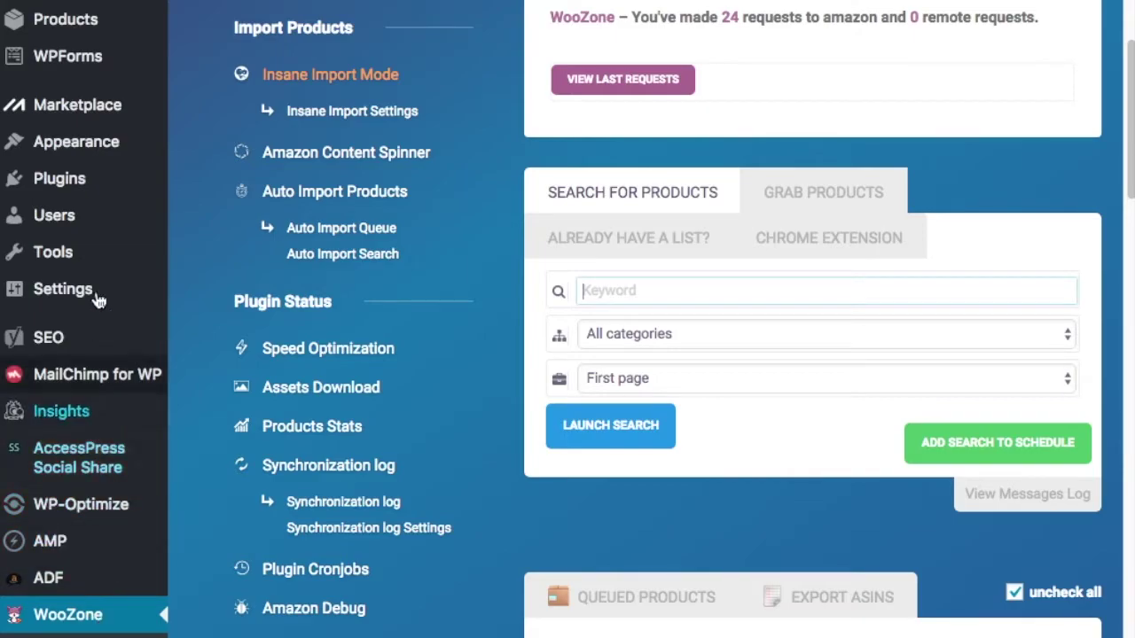
{"action": "scroll", "coordinate": [96, 578], "scroll_direction": "down", "scroll_amount": 2}
{"action": "scroll", "coordinate": [96, 578], "scroll_direction": "down", "scroll_amount": 4}
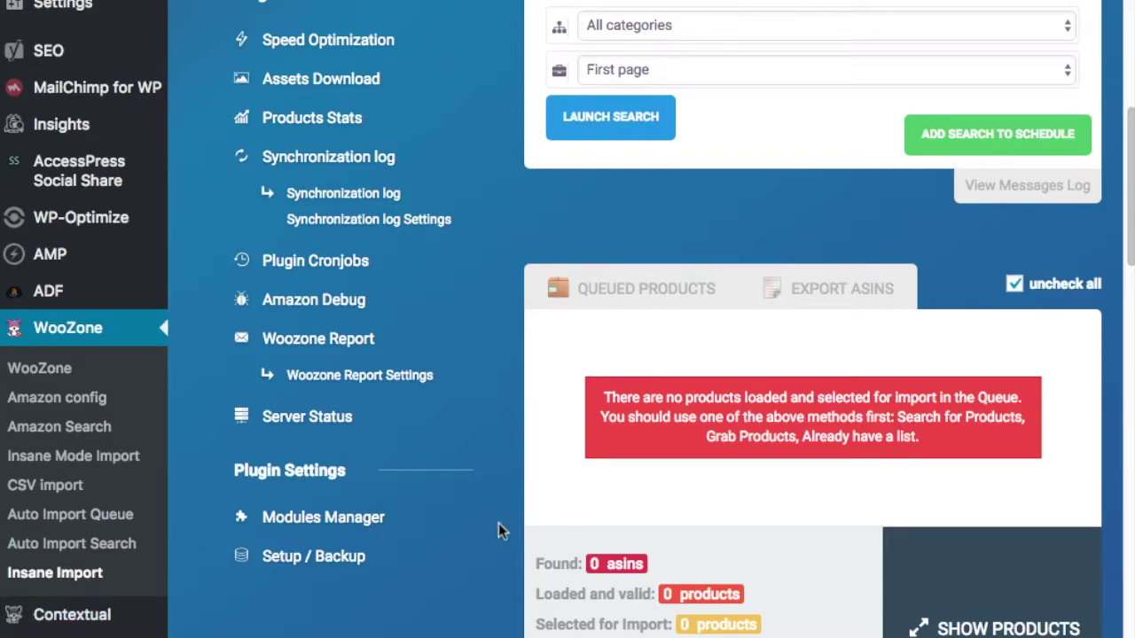
{"action": "scroll", "coordinate": [499, 524], "scroll_direction": "up", "scroll_amount": 5}
{"action": "scroll", "coordinate": [475, 325], "scroll_direction": "up", "scroll_amount": 1}
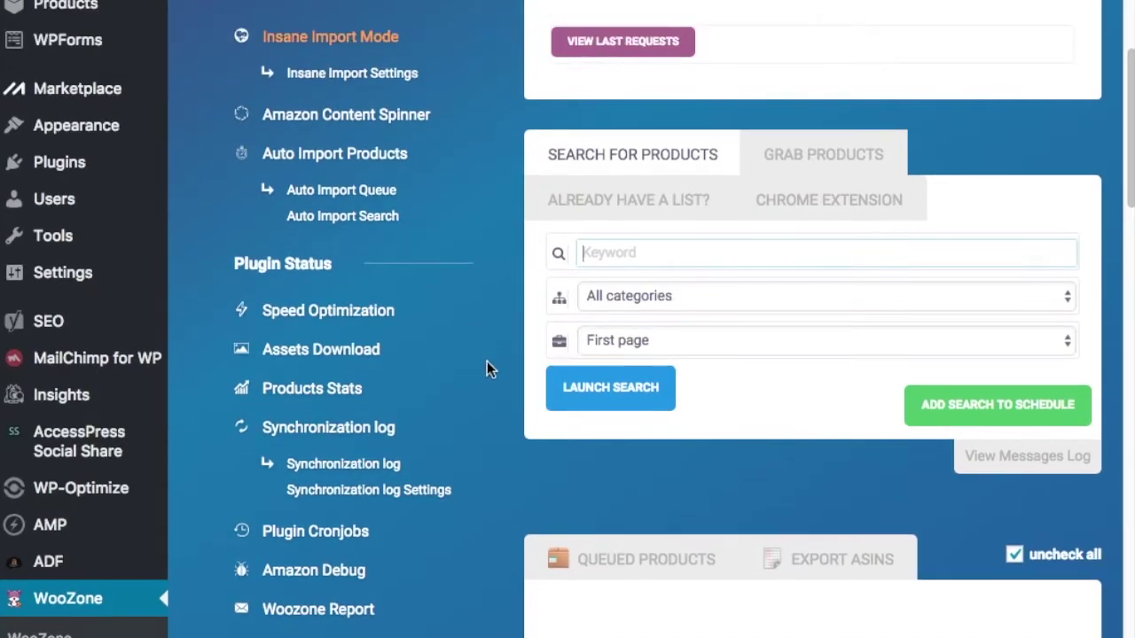
{"action": "scroll", "coordinate": [487, 361], "scroll_direction": "down", "scroll_amount": 3}
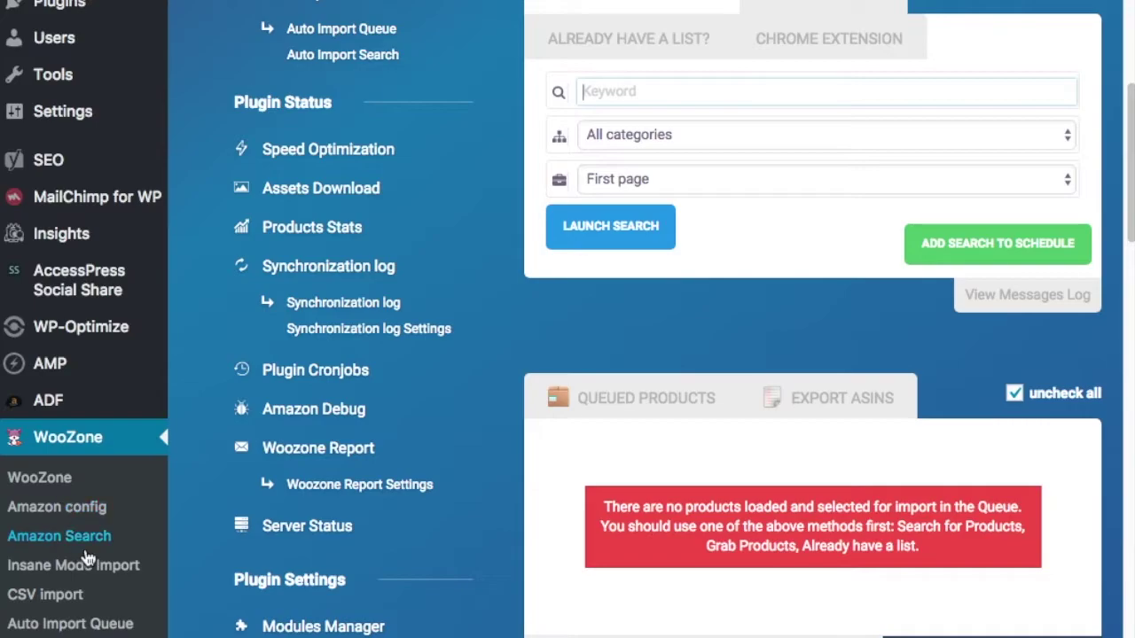
{"action": "scroll", "coordinate": [448, 506], "scroll_direction": "up", "scroll_amount": 5}
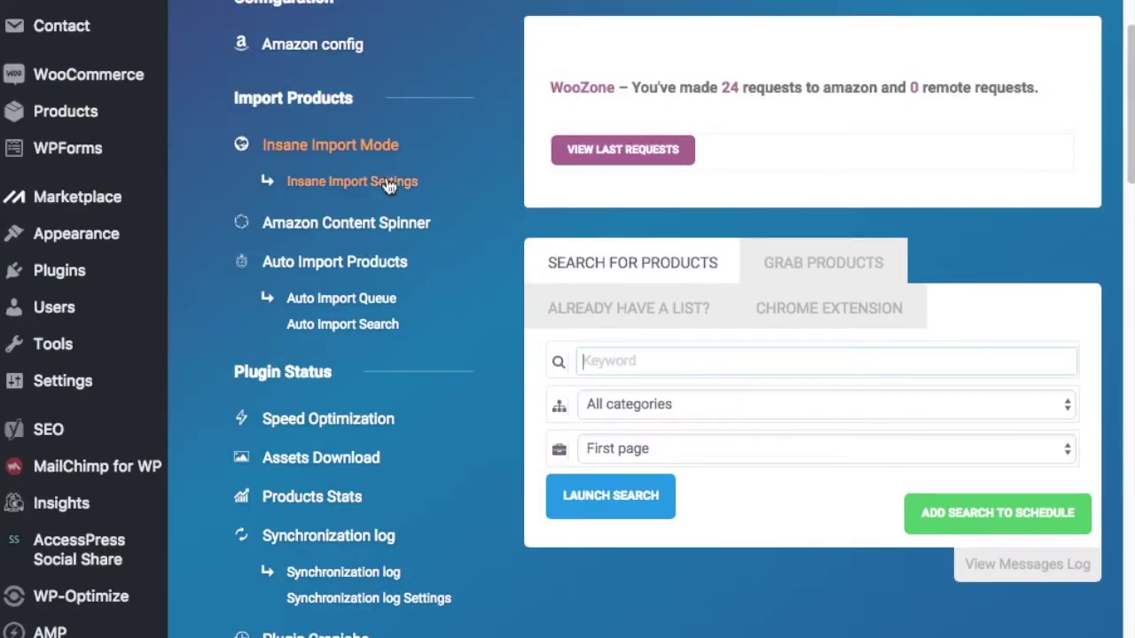
{"action": "scroll", "coordinate": [482, 367], "scroll_direction": "up", "scroll_amount": 1}
{"action": "scroll", "coordinate": [486, 372], "scroll_direction": "up", "scroll_amount": 5}
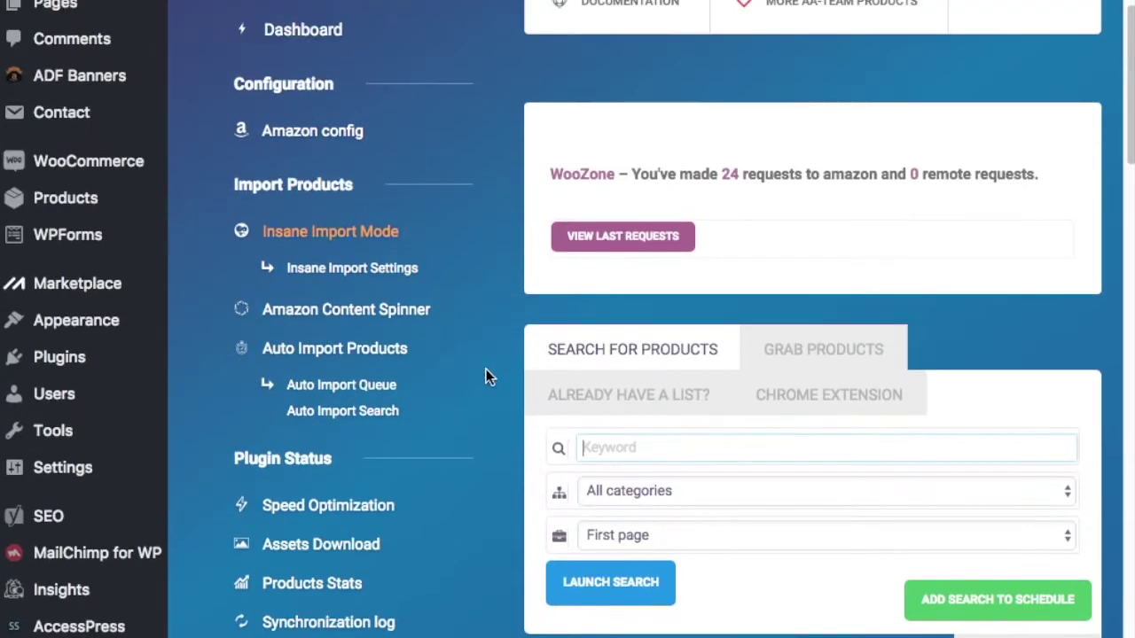
{"action": "scroll", "coordinate": [500, 382], "scroll_direction": "down", "scroll_amount": 5}
{"action": "scroll", "coordinate": [512, 350], "scroll_direction": "down", "scroll_amount": 1}
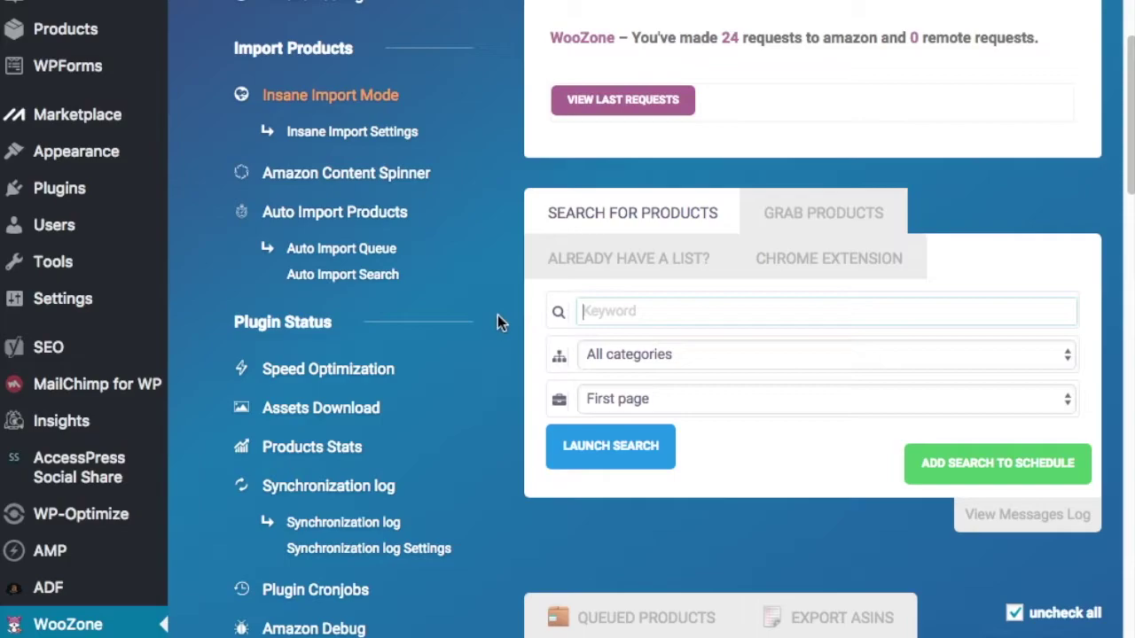
{"action": "scroll", "coordinate": [434, 233], "scroll_direction": "up", "scroll_amount": 1}
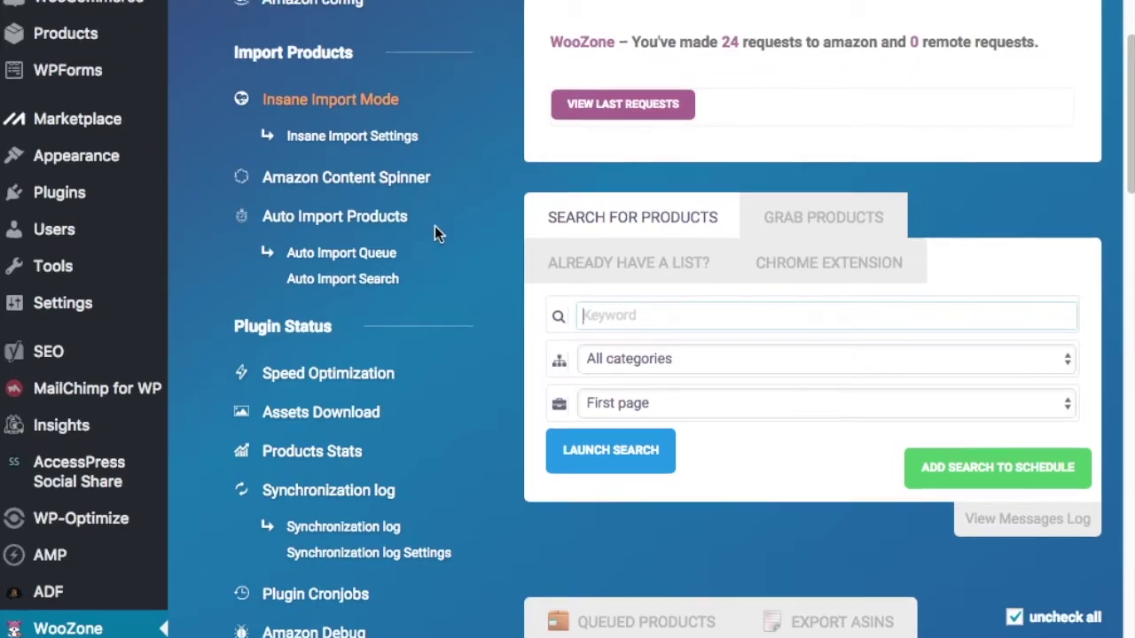
{"action": "scroll", "coordinate": [435, 233], "scroll_direction": "up", "scroll_amount": 4}
{"action": "scroll", "coordinate": [491, 183], "scroll_direction": "down", "scroll_amount": 3}
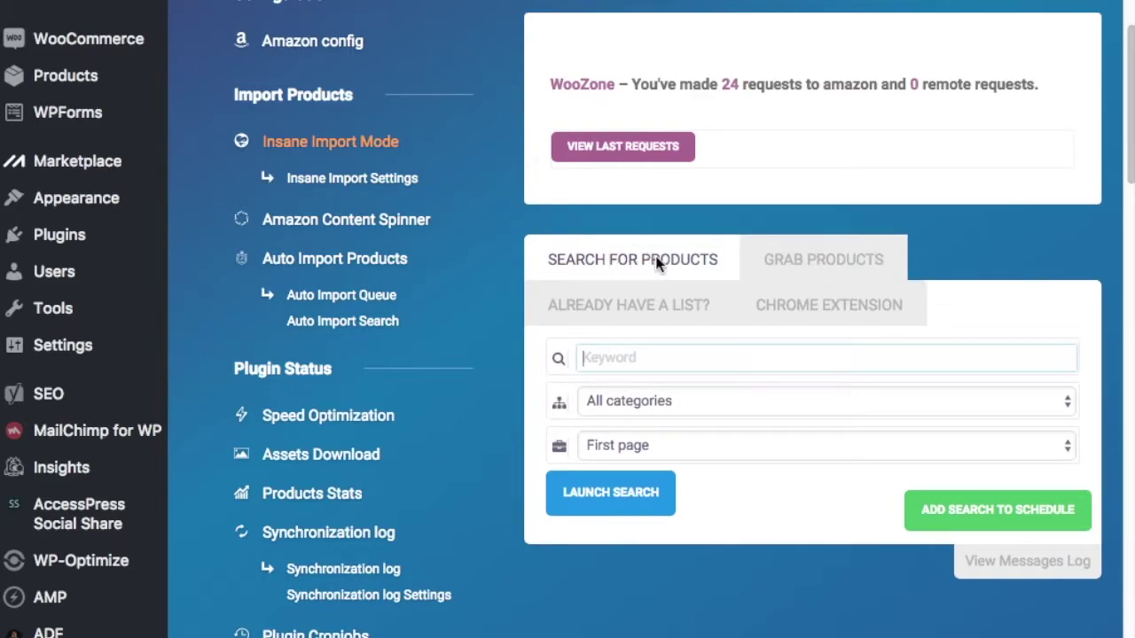
{"action": "left_click", "coordinate": [732, 403]}
Step: Search 'farmhouse console table' across All categories, limited to the first 5 pages of results
{"action": "left_click", "coordinate": [746, 405]}
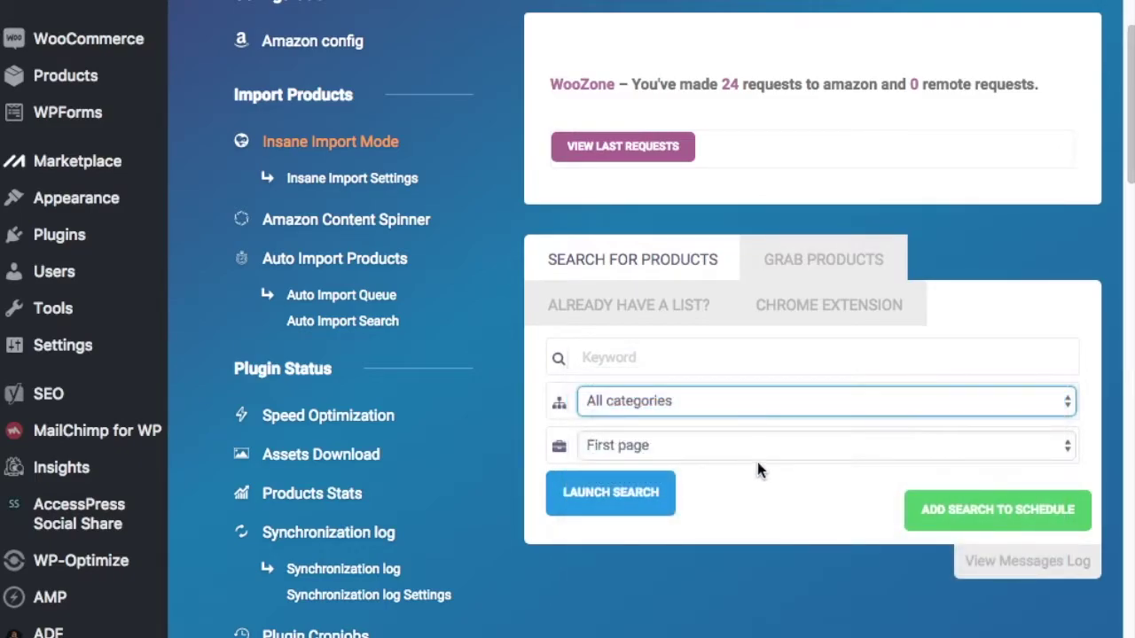
{"action": "left_click", "coordinate": [765, 448]}
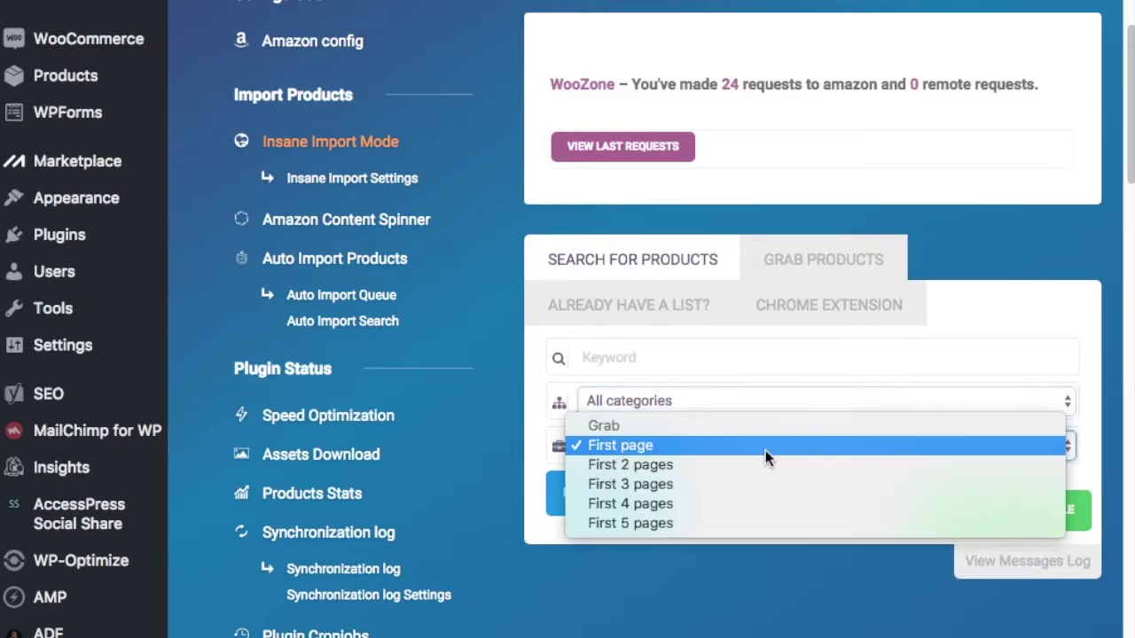
{"action": "left_click", "coordinate": [665, 524]}
{"action": "left_click", "coordinate": [637, 359]}
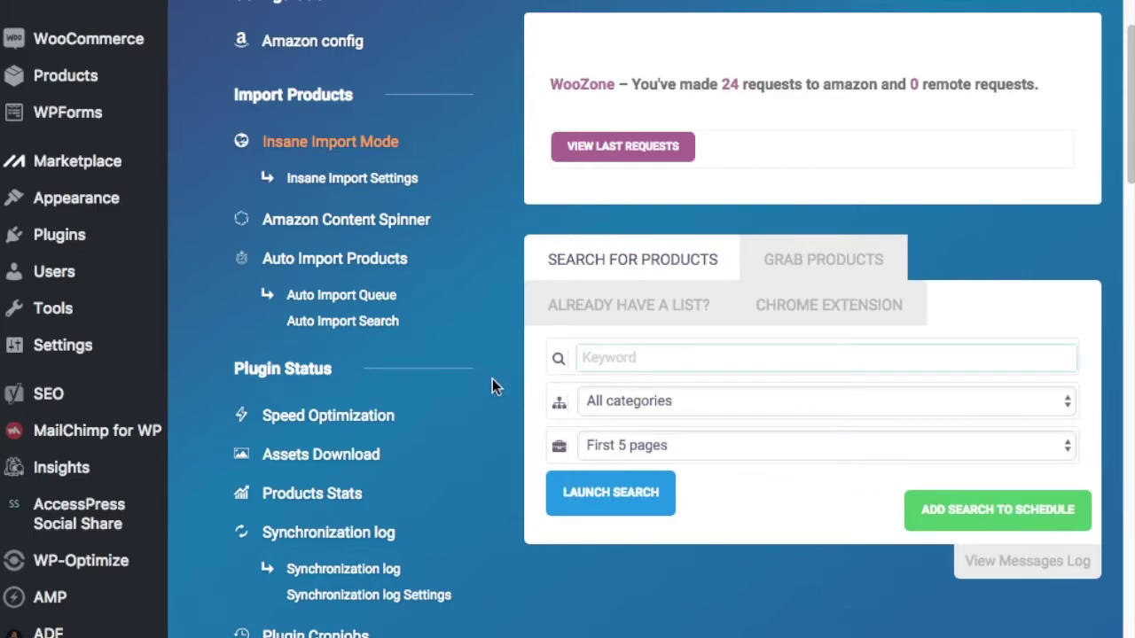
{"action": "type", "text": "farmhouse console tabl"}
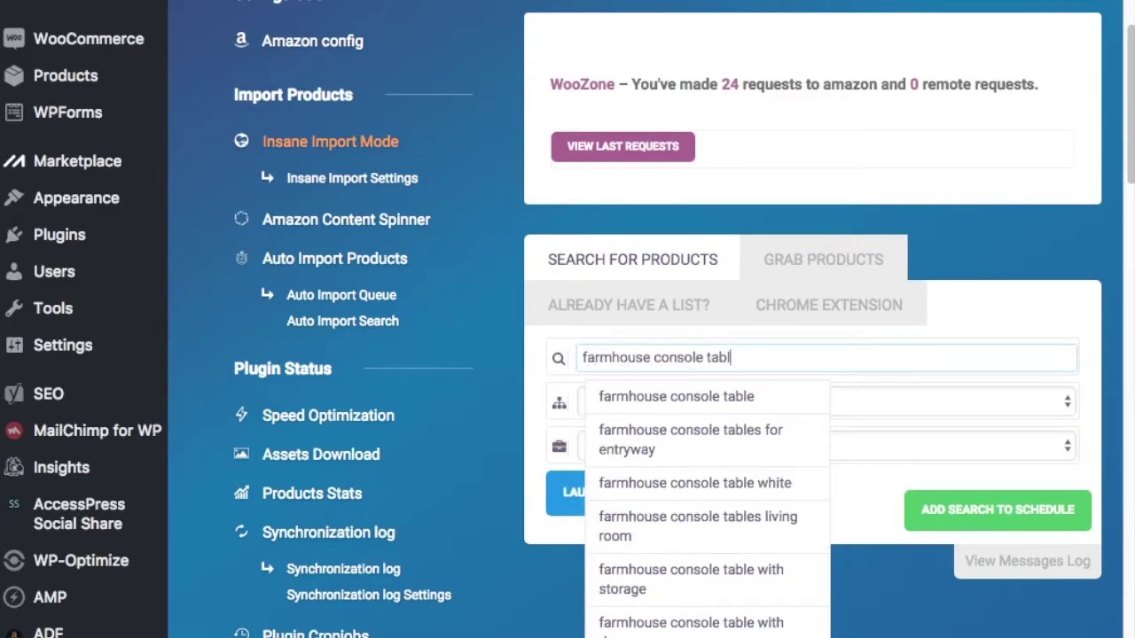
{"action": "type", "text": "e"}
{"action": "left_click", "coordinate": [737, 400]}
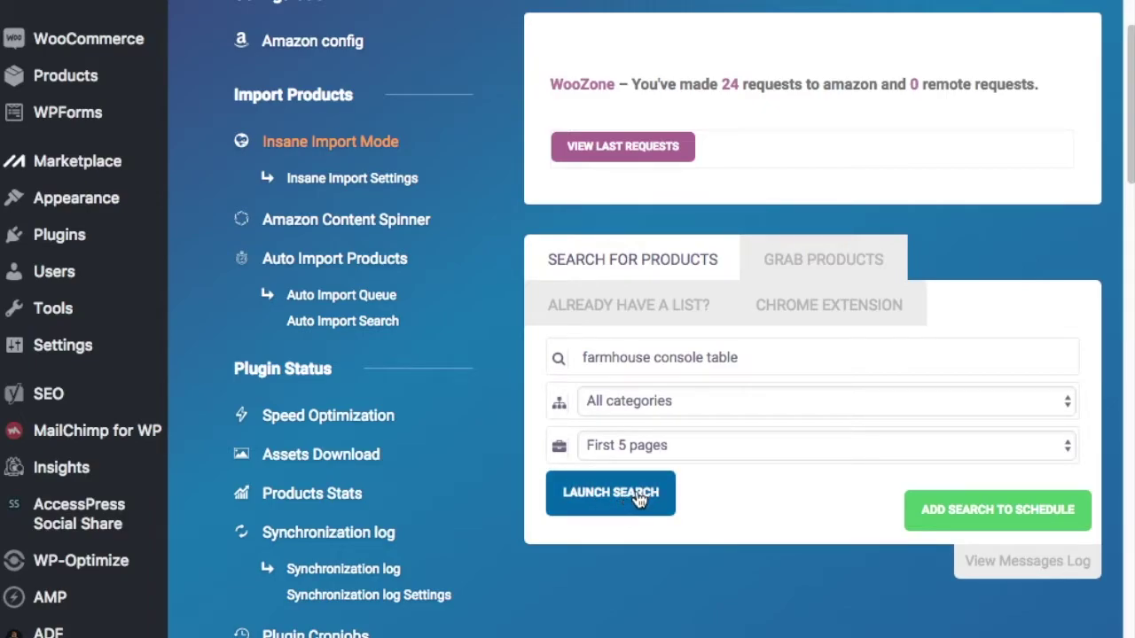
Step: Launch the Amazon search for farmhouse console table products
{"action": "left_click", "coordinate": [588, 493]}
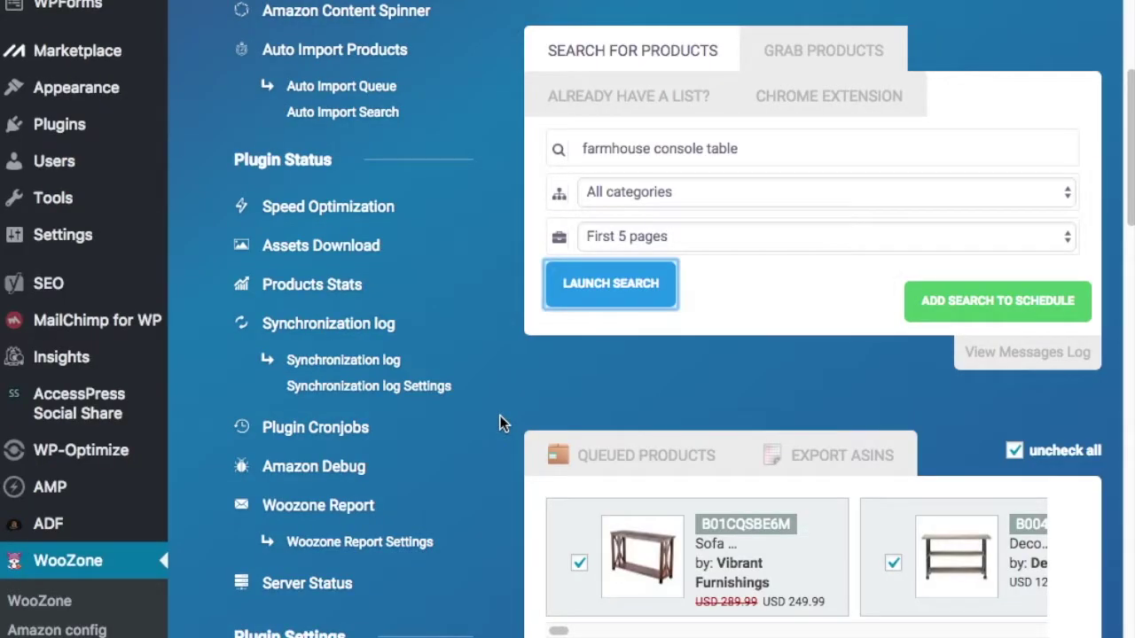
{"action": "scroll", "coordinate": [501, 410], "scroll_direction": "down", "scroll_amount": 2}
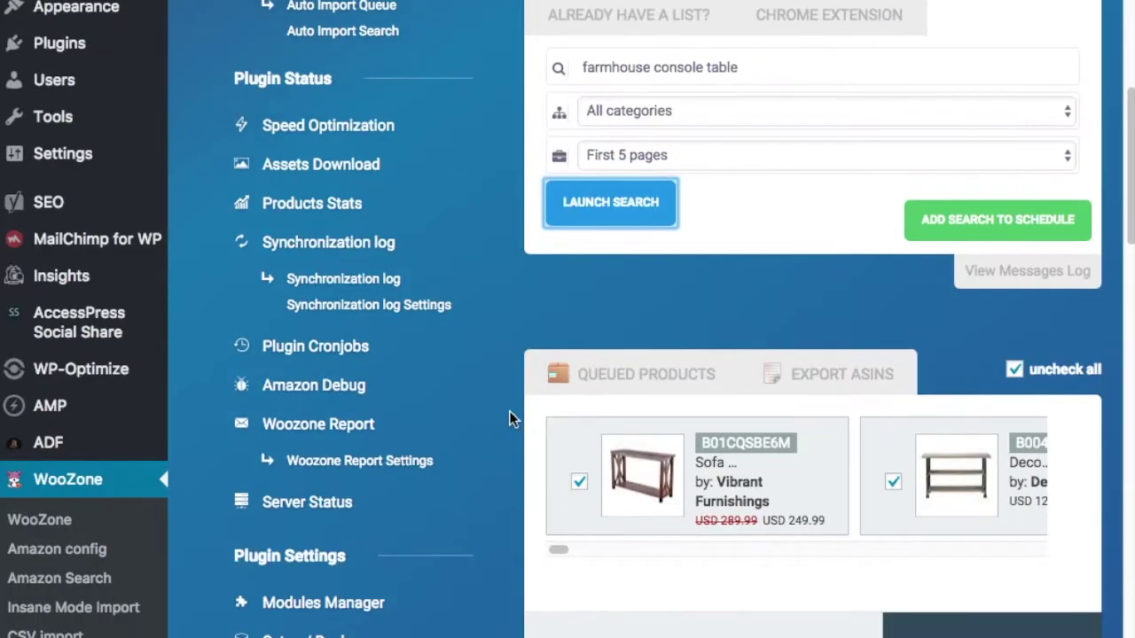
{"action": "scroll", "coordinate": [514, 479], "scroll_direction": "down", "scroll_amount": 1}
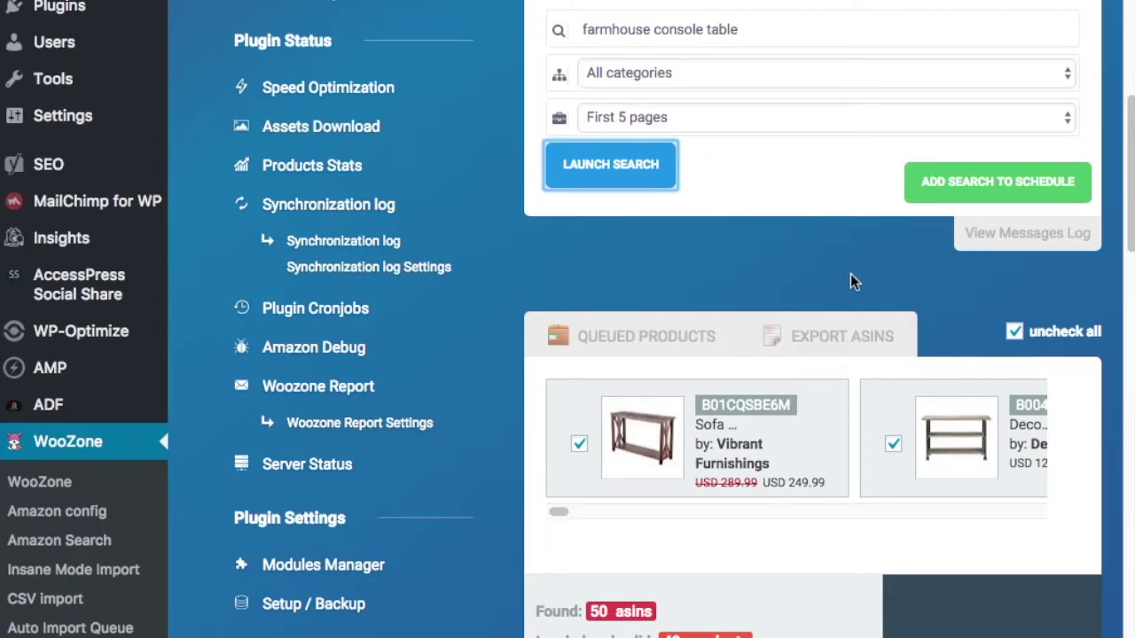
Step: Browse the 49 queued products and fine-tuning options, then deselect all queued products
{"action": "left_click_drag", "start_coordinate": [558, 512], "coordinate": [582, 514]}
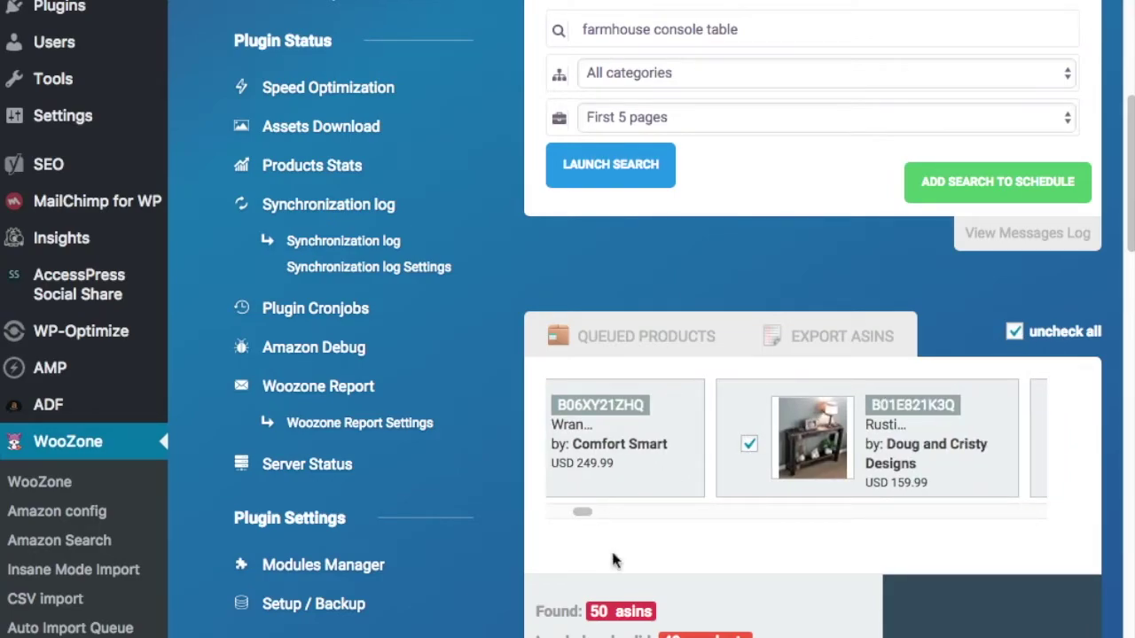
{"action": "scroll", "coordinate": [517, 597], "scroll_direction": "down", "scroll_amount": 1}
{"action": "scroll", "coordinate": [517, 597], "scroll_direction": "down", "scroll_amount": 15}
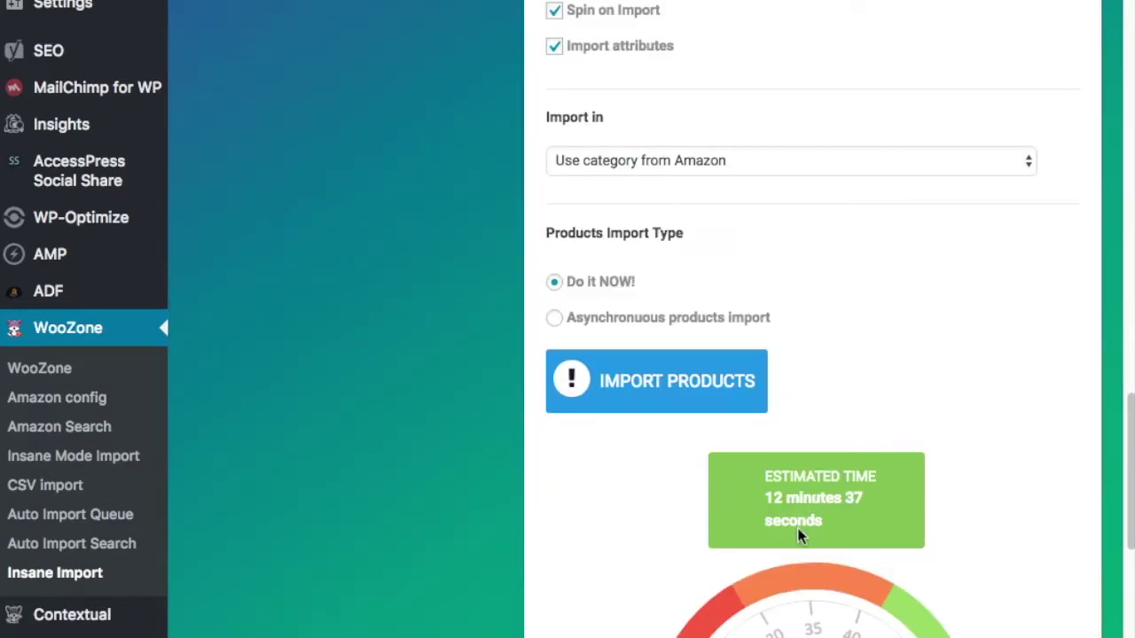
{"action": "scroll", "coordinate": [519, 423], "scroll_direction": "up", "scroll_amount": 15}
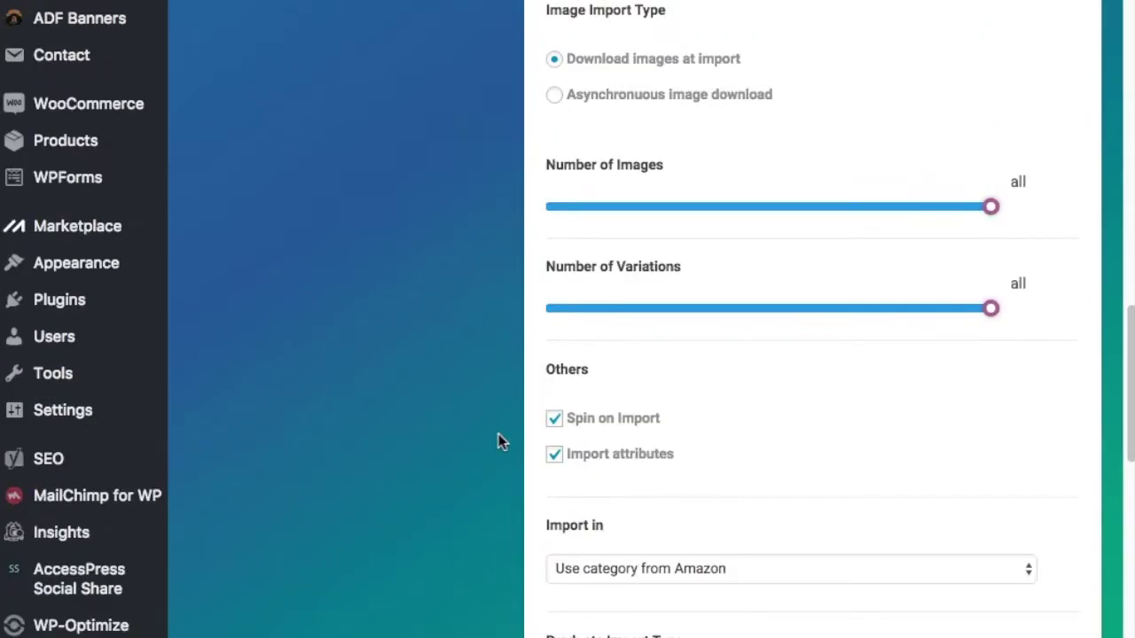
{"action": "scroll", "coordinate": [494, 429], "scroll_direction": "up", "scroll_amount": 5}
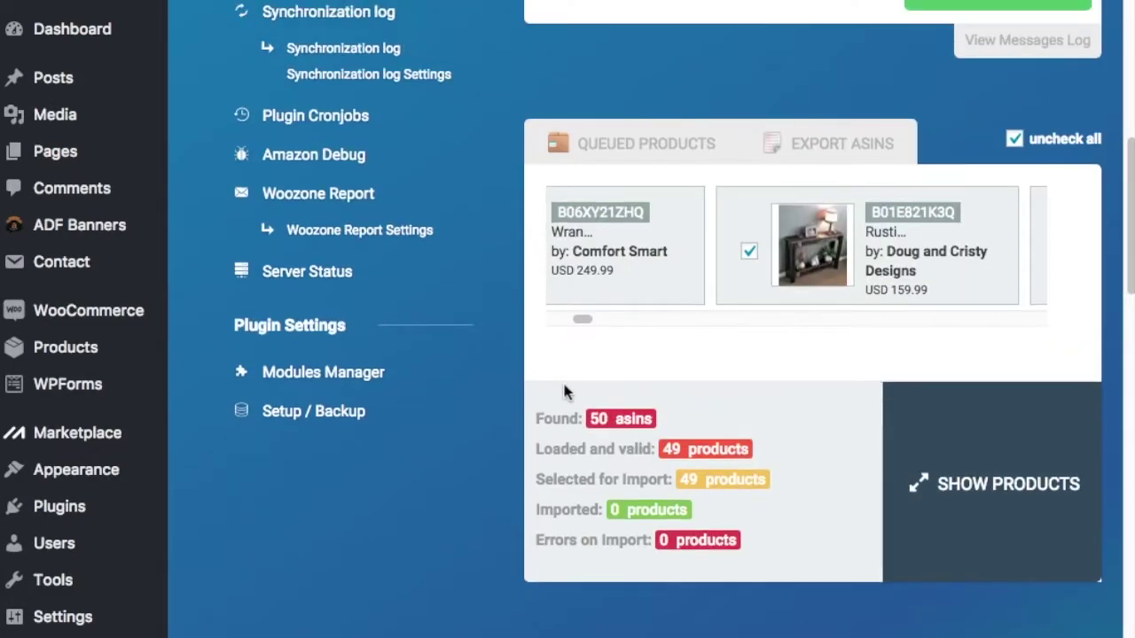
{"action": "left_click_drag", "start_coordinate": [586, 321], "coordinate": [553, 321]}
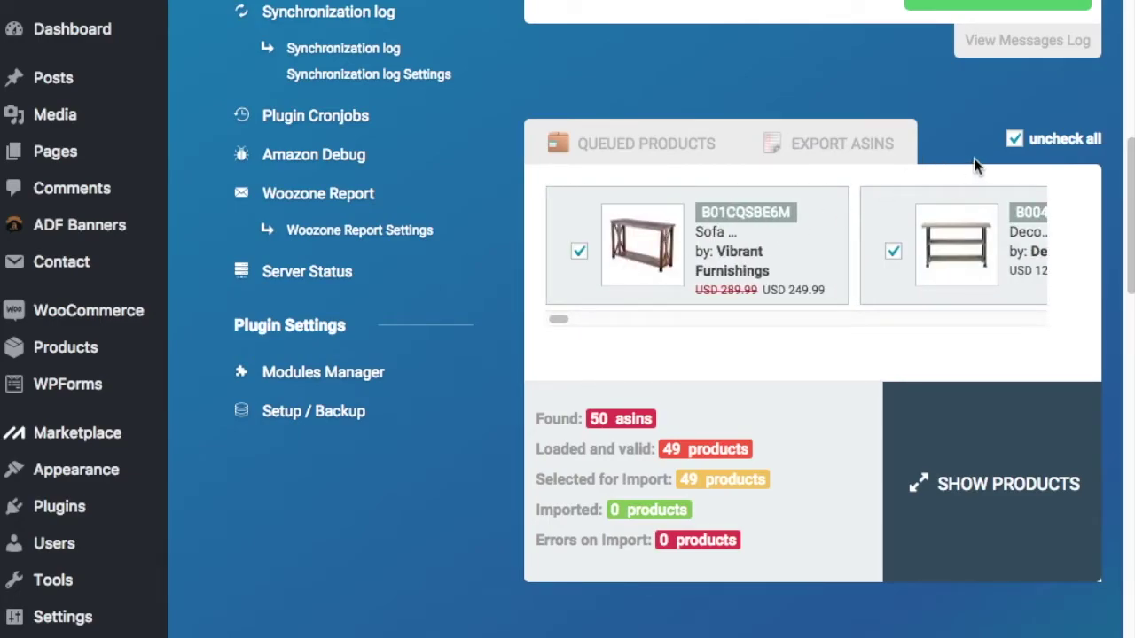
{"action": "left_click", "coordinate": [1015, 141]}
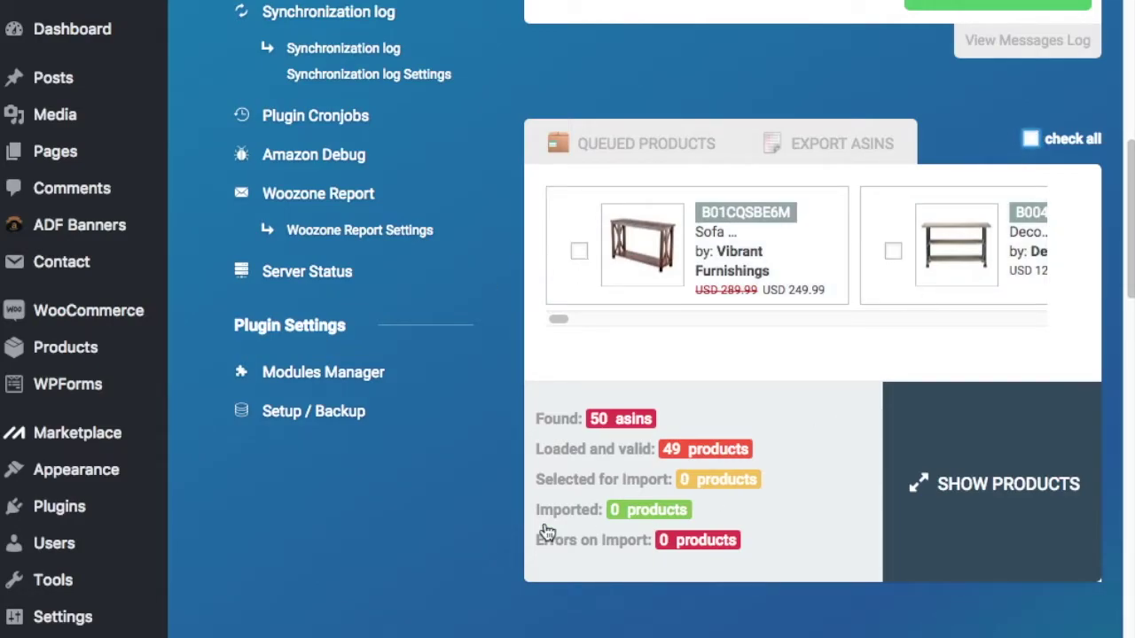
Step: Change the 'Import in' category from the Amazon category to Farmhouse Console Tables
{"action": "scroll", "coordinate": [488, 509], "scroll_direction": "down", "scroll_amount": 3}
{"action": "scroll", "coordinate": [435, 456], "scroll_direction": "down", "scroll_amount": 4}
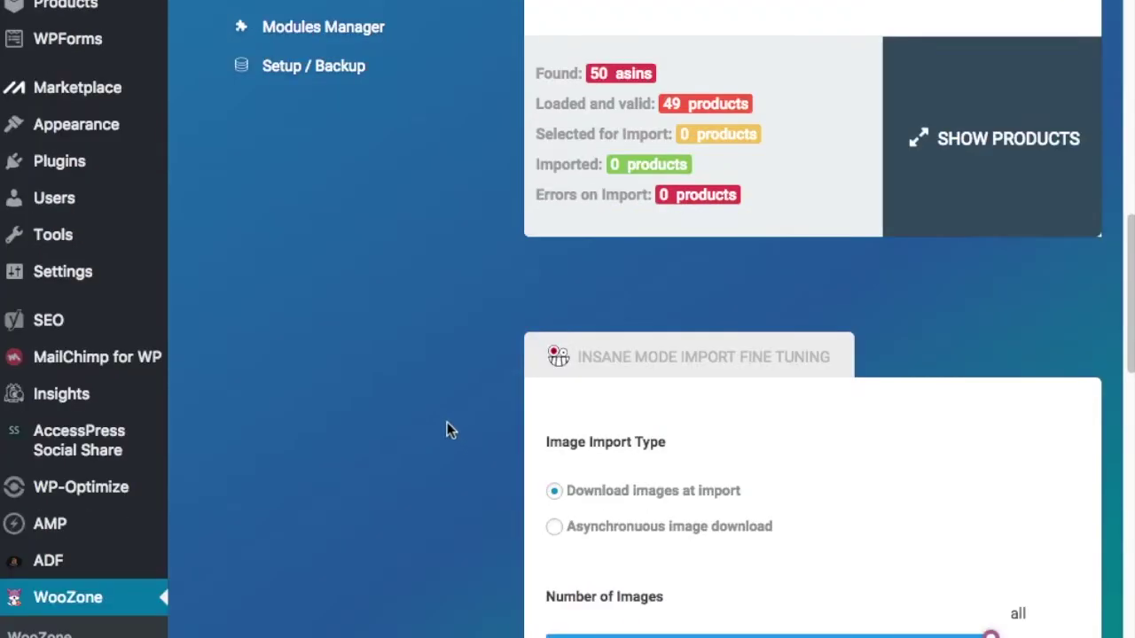
{"action": "scroll", "coordinate": [443, 410], "scroll_direction": "down", "scroll_amount": 1}
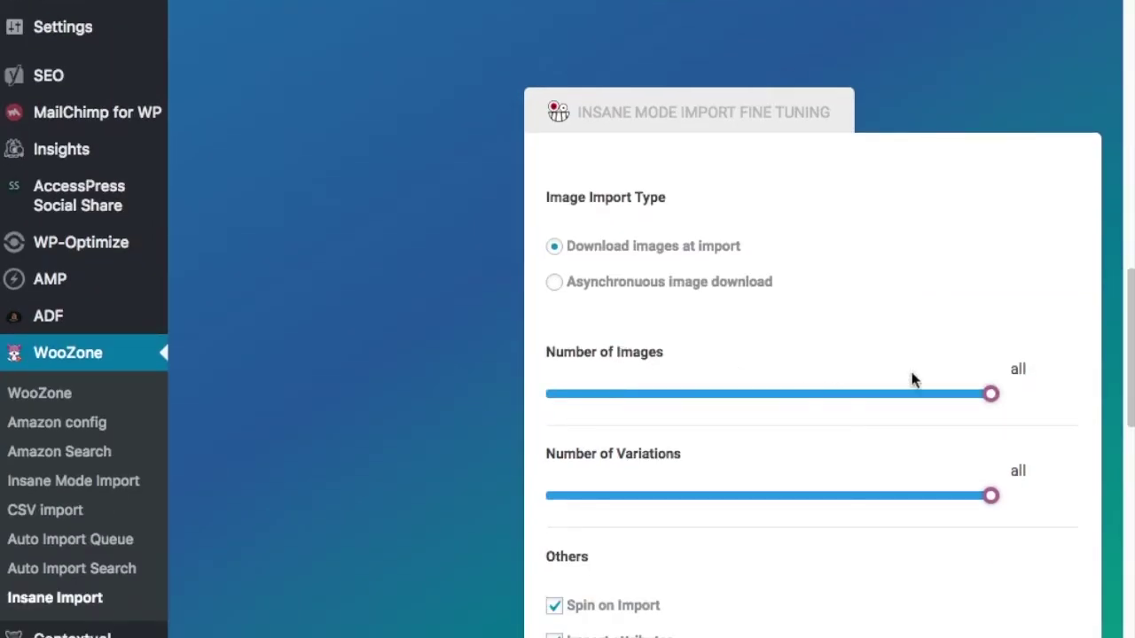
{"action": "scroll", "coordinate": [641, 222], "scroll_direction": "down", "scroll_amount": 3}
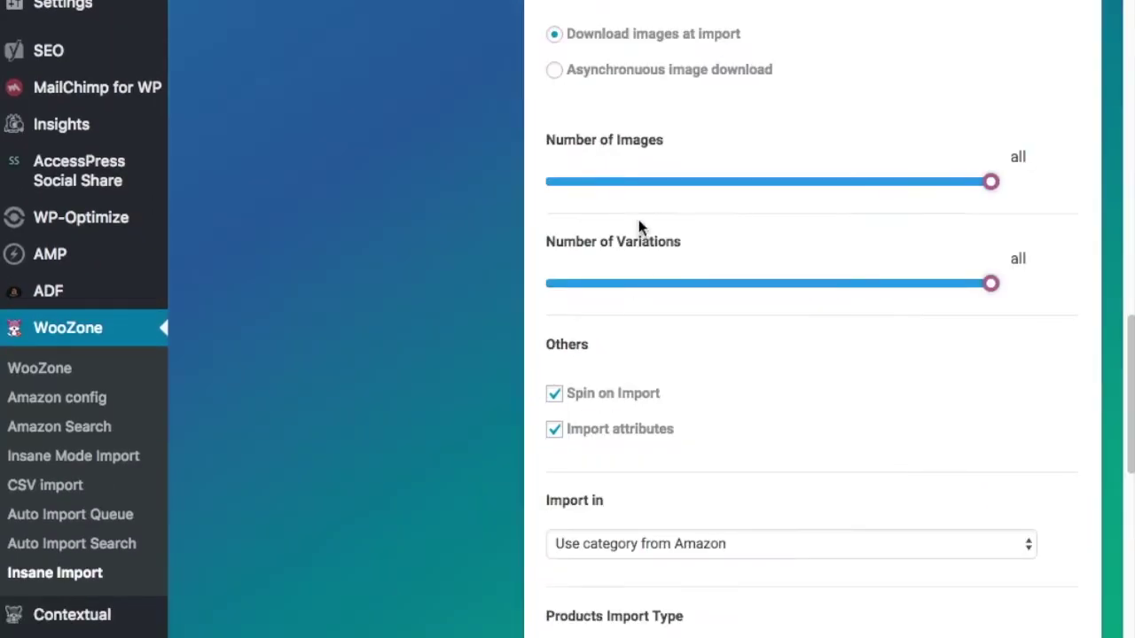
{"action": "scroll", "coordinate": [469, 345], "scroll_direction": "down", "scroll_amount": 3}
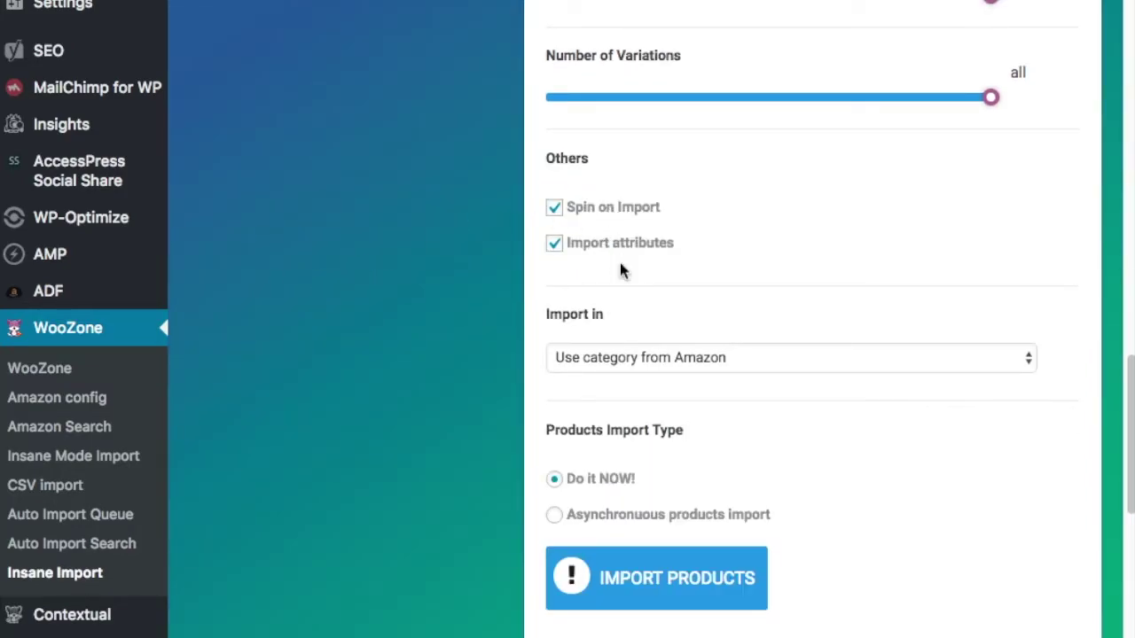
{"action": "scroll", "coordinate": [438, 320], "scroll_direction": "down", "scroll_amount": 3}
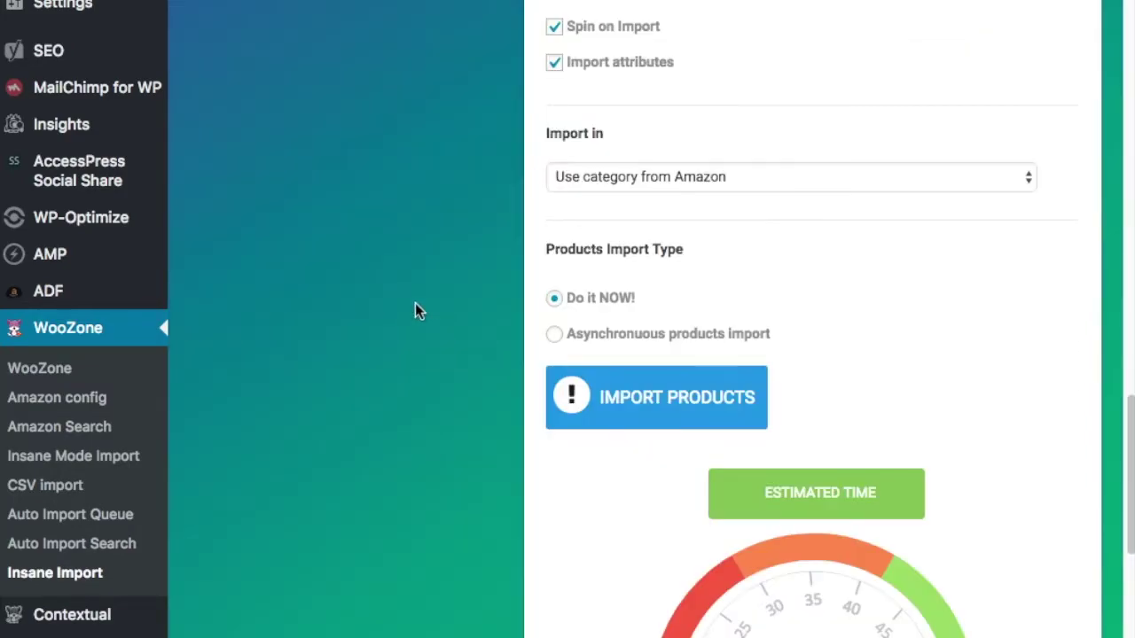
{"action": "left_click", "coordinate": [666, 182]}
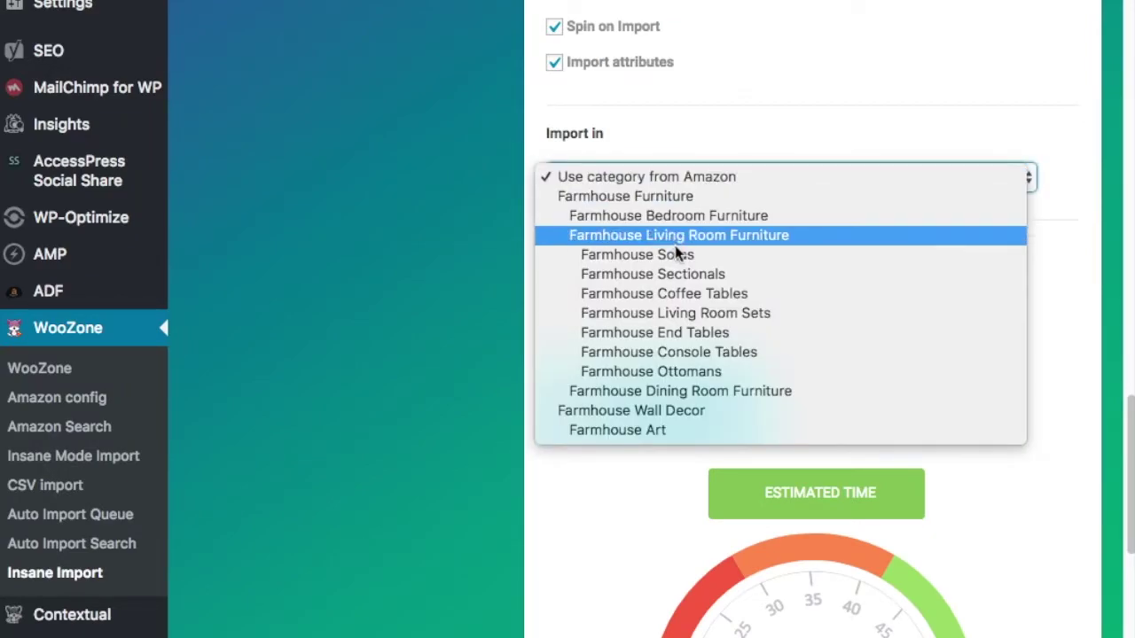
{"action": "left_click", "coordinate": [682, 352]}
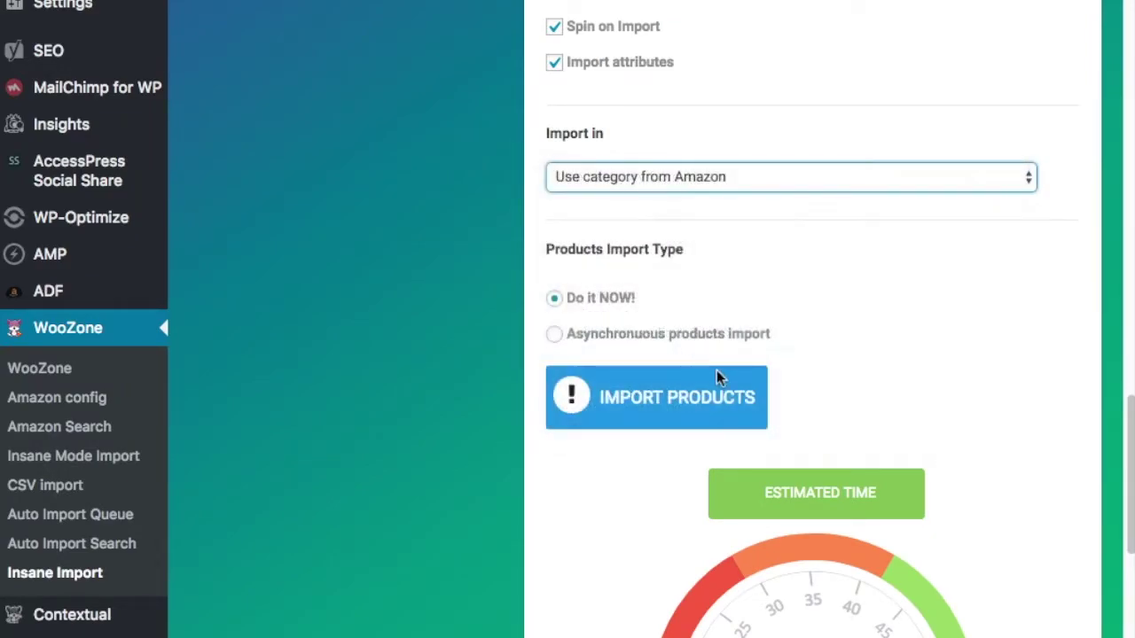
{"action": "left_click", "coordinate": [633, 186]}
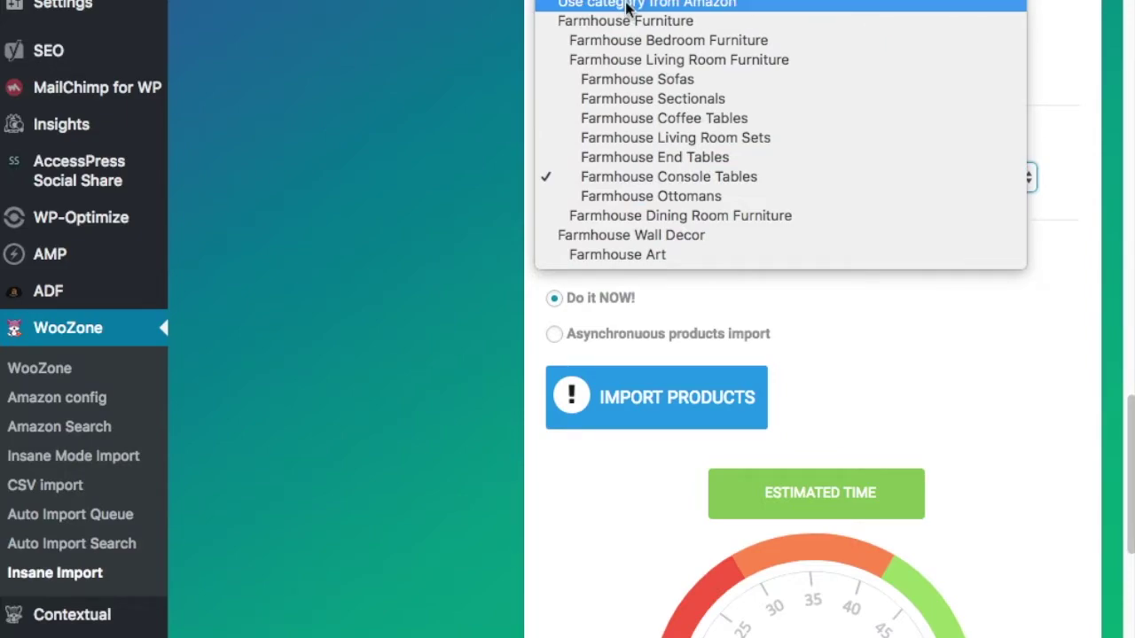
{"action": "left_click", "coordinate": [651, 181]}
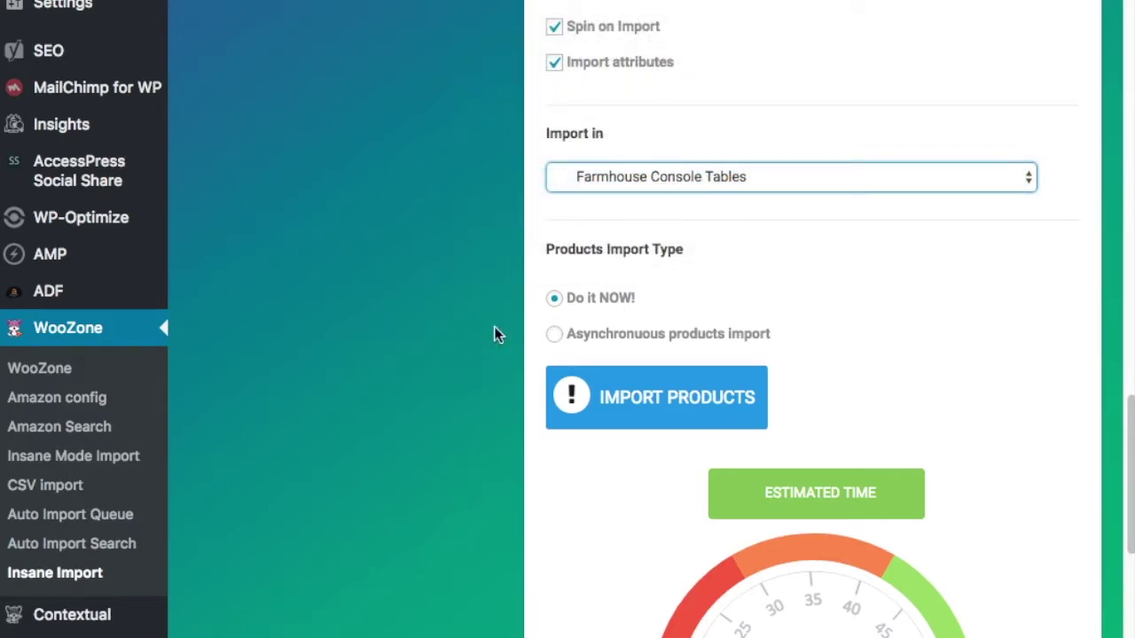
{"action": "scroll", "coordinate": [501, 336], "scroll_direction": "down", "scroll_amount": 5}
Step: Tick the Sofa Table and Deco 79 product cards in Queued Products
{"action": "scroll", "coordinate": [407, 342], "scroll_direction": "up", "scroll_amount": 20}
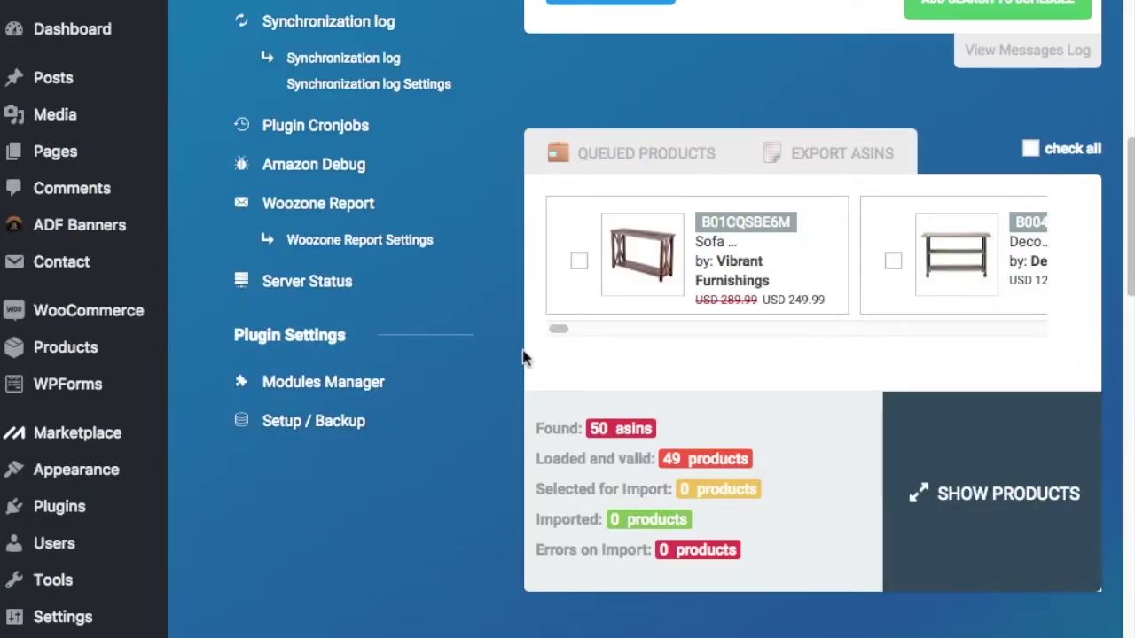
{"action": "left_click", "coordinate": [580, 260]}
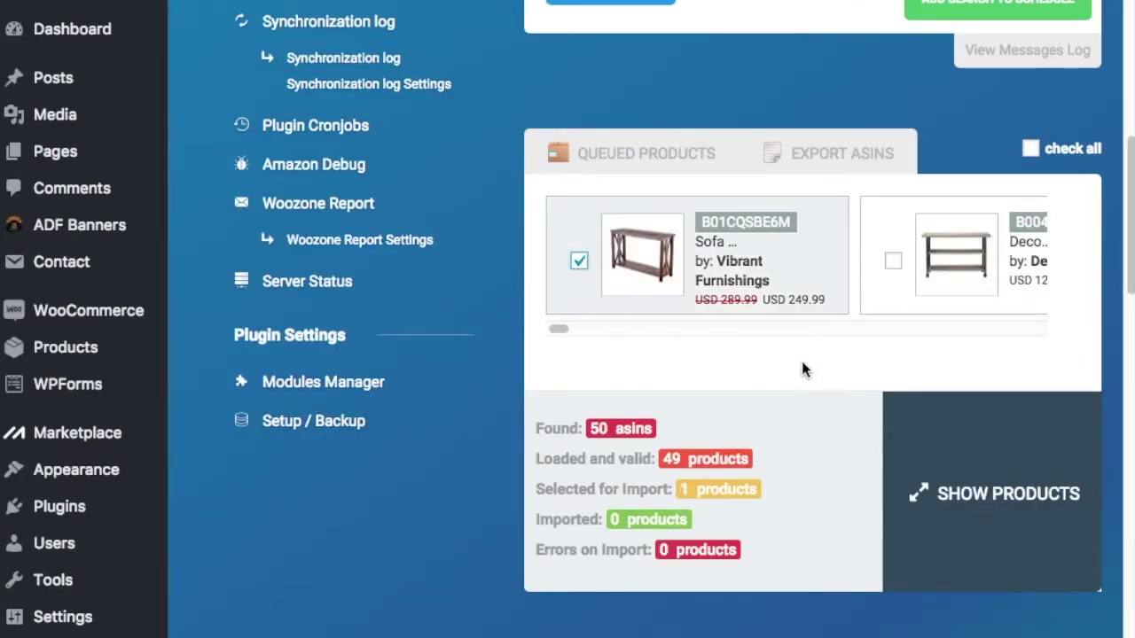
{"action": "left_click", "coordinate": [894, 262]}
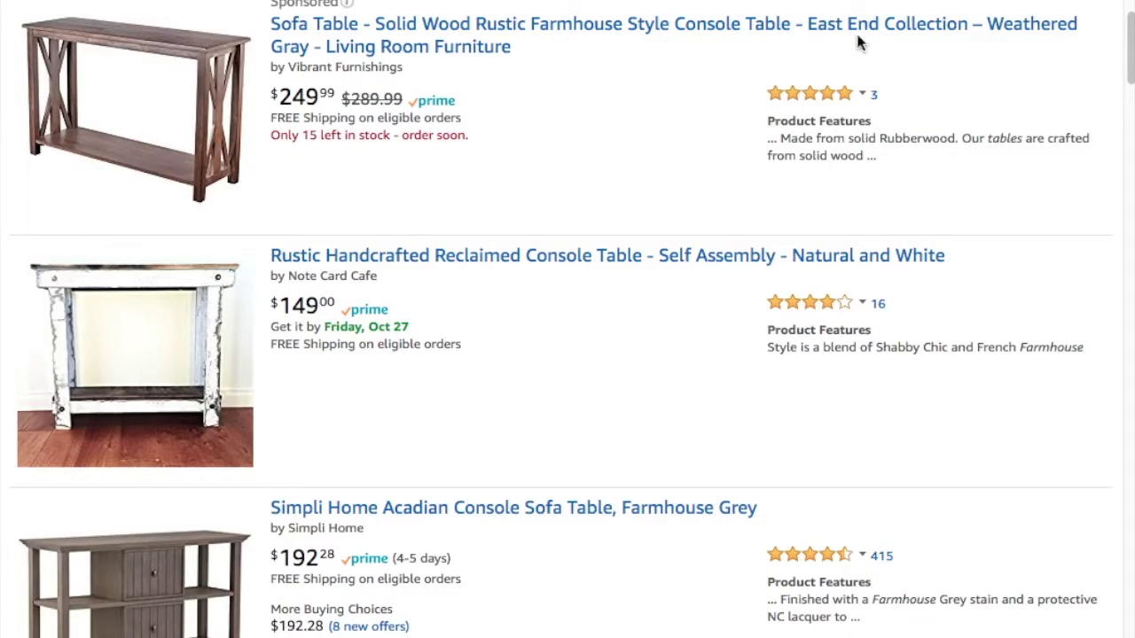
{"action": "scroll", "coordinate": [609, 229], "scroll_direction": "up", "scroll_amount": 3}
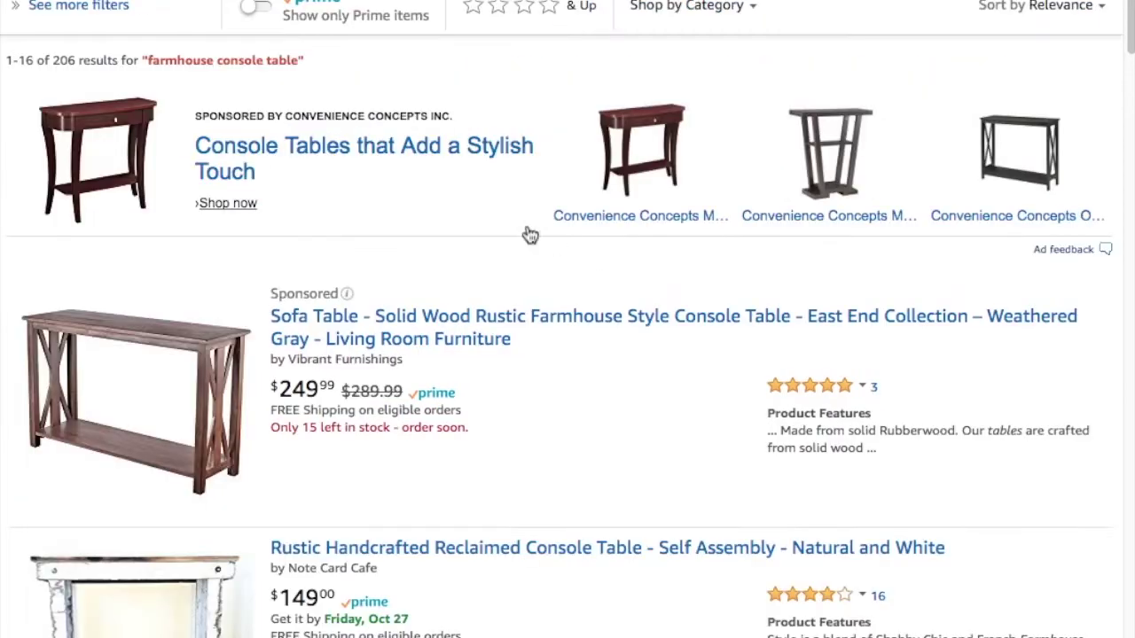
{"action": "scroll", "coordinate": [388, 177], "scroll_direction": "up", "scroll_amount": 2}
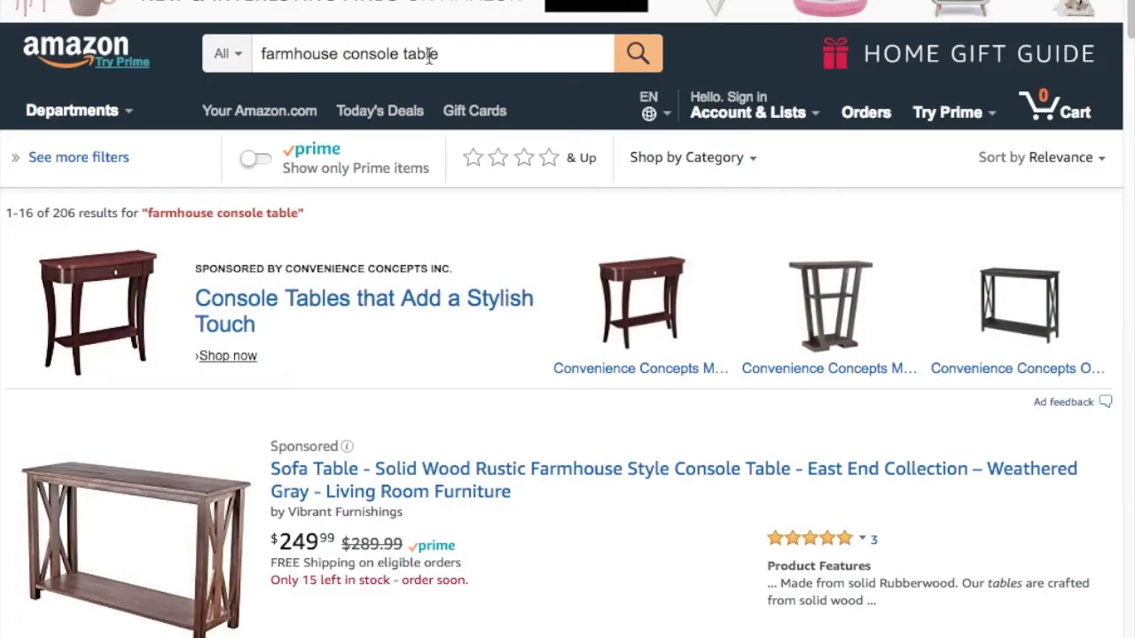
{"action": "scroll", "coordinate": [594, 349], "scroll_direction": "down", "scroll_amount": 3}
{"action": "scroll", "coordinate": [612, 346], "scroll_direction": "down", "scroll_amount": 3}
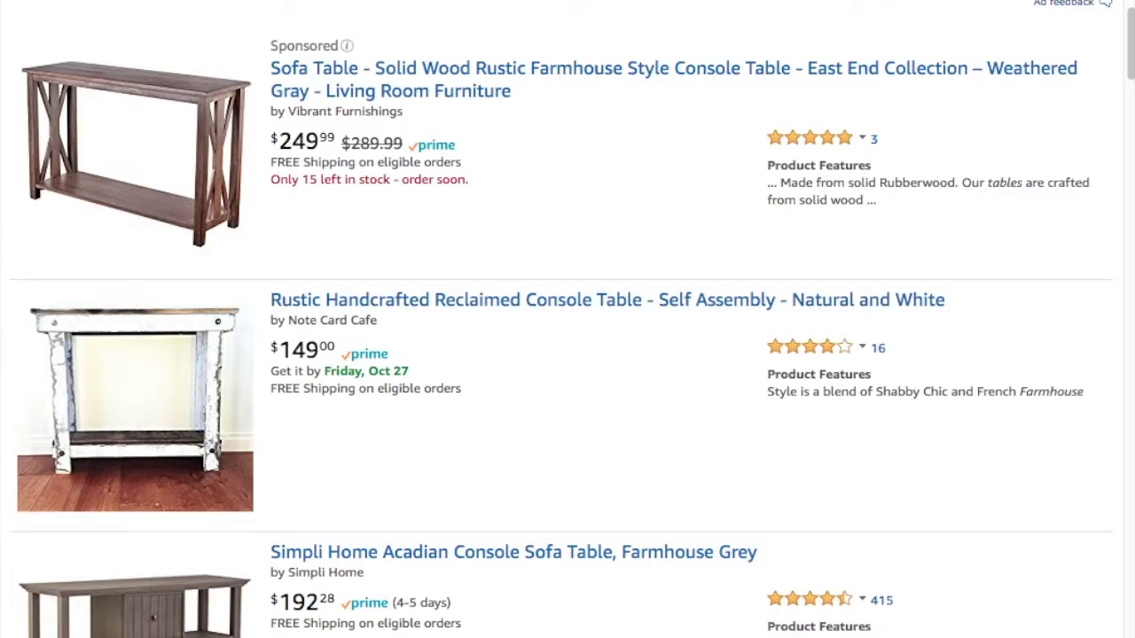
{"action": "scroll", "coordinate": [438, 254], "scroll_direction": "down", "scroll_amount": 3}
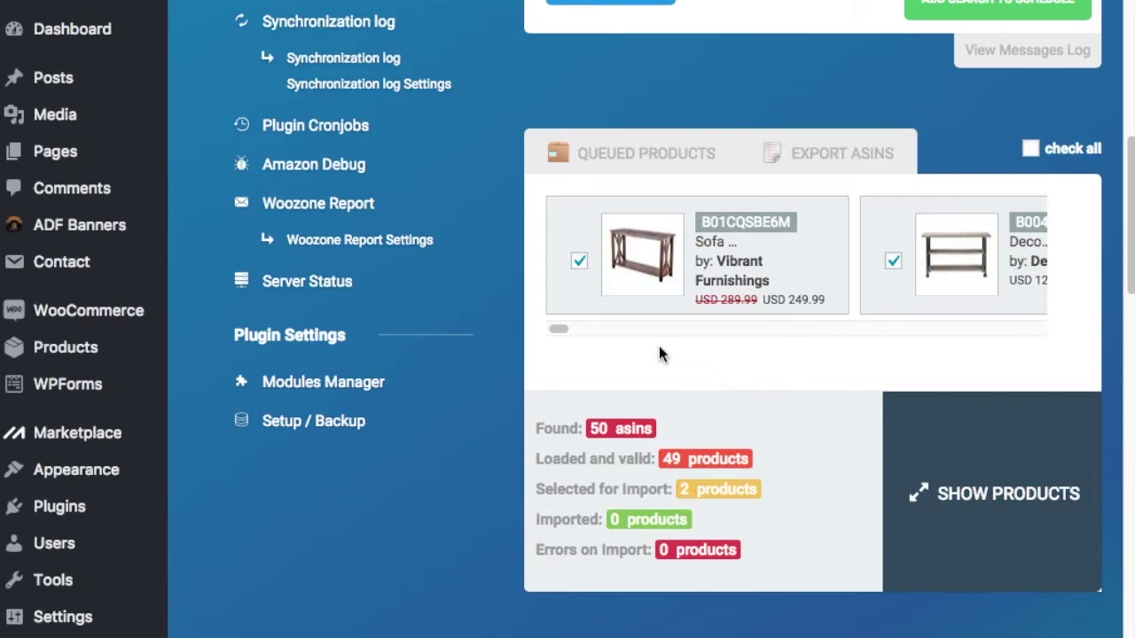
{"action": "mouse_move", "coordinate": [559, 333]}
{"action": "left_mouse_down"}
{"action": "mouse_move", "coordinate": [582, 329]}
{"action": "mouse_move", "coordinate": [560, 328]}
{"action": "left_mouse_up"}
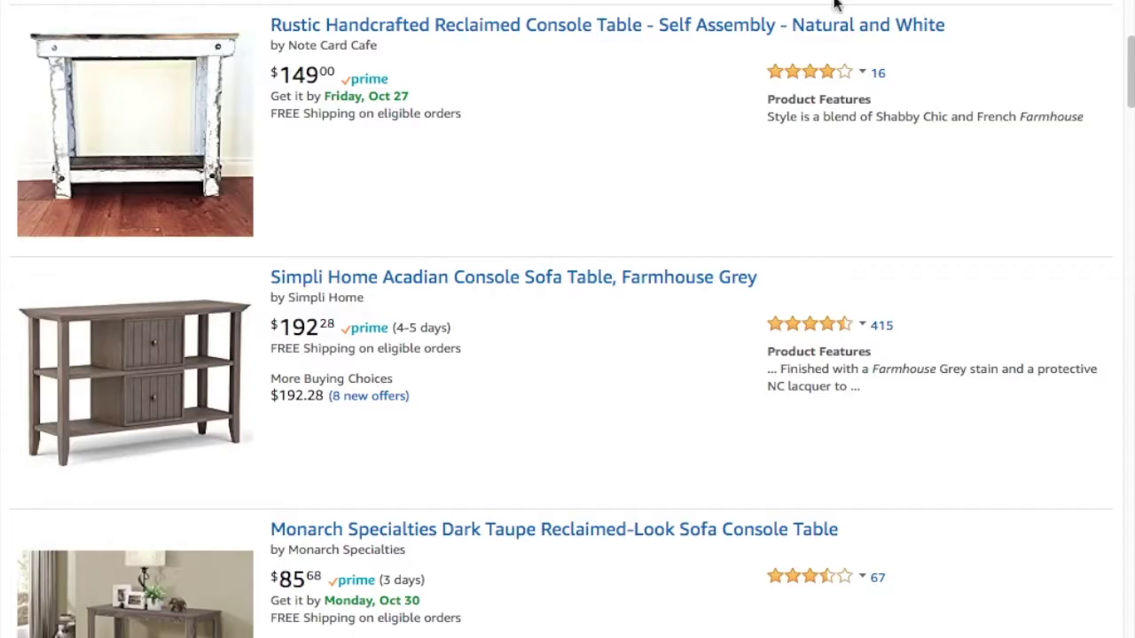
{"action": "scroll", "coordinate": [715, 213], "scroll_direction": "down", "scroll_amount": 6}
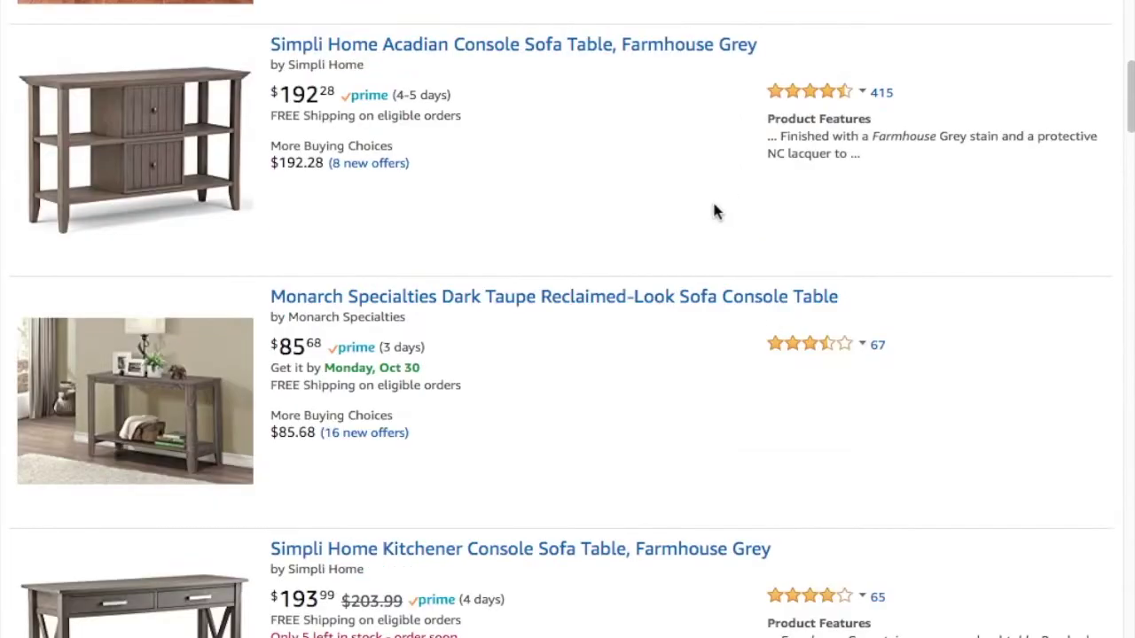
{"action": "scroll", "coordinate": [701, 217], "scroll_direction": "down", "scroll_amount": 6}
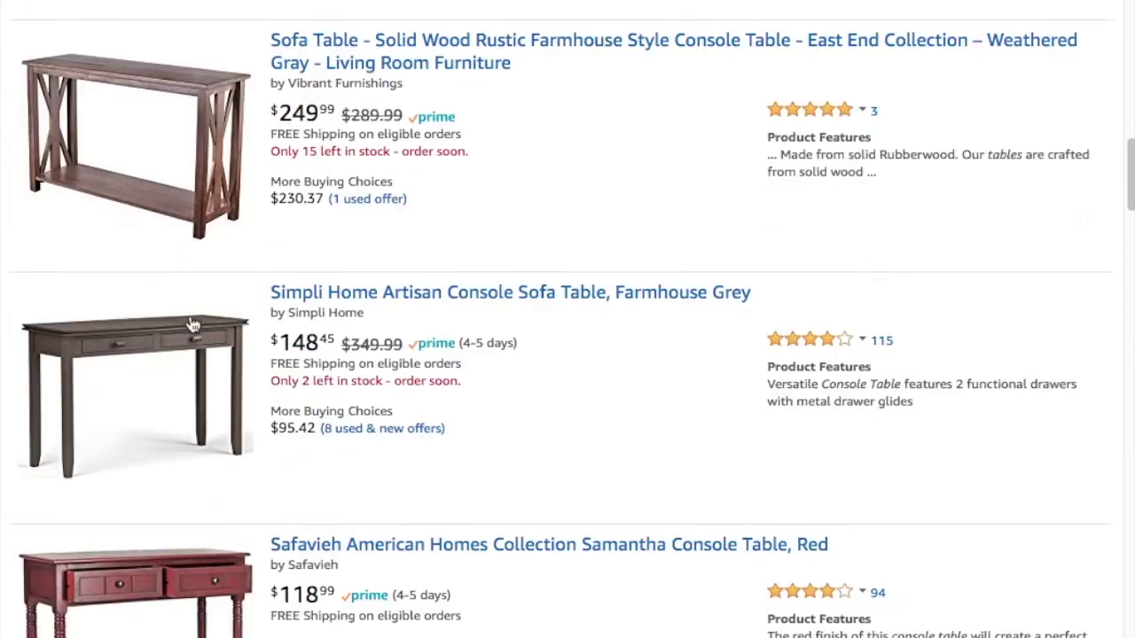
{"action": "scroll", "coordinate": [436, 307], "scroll_direction": "down", "scroll_amount": 6}
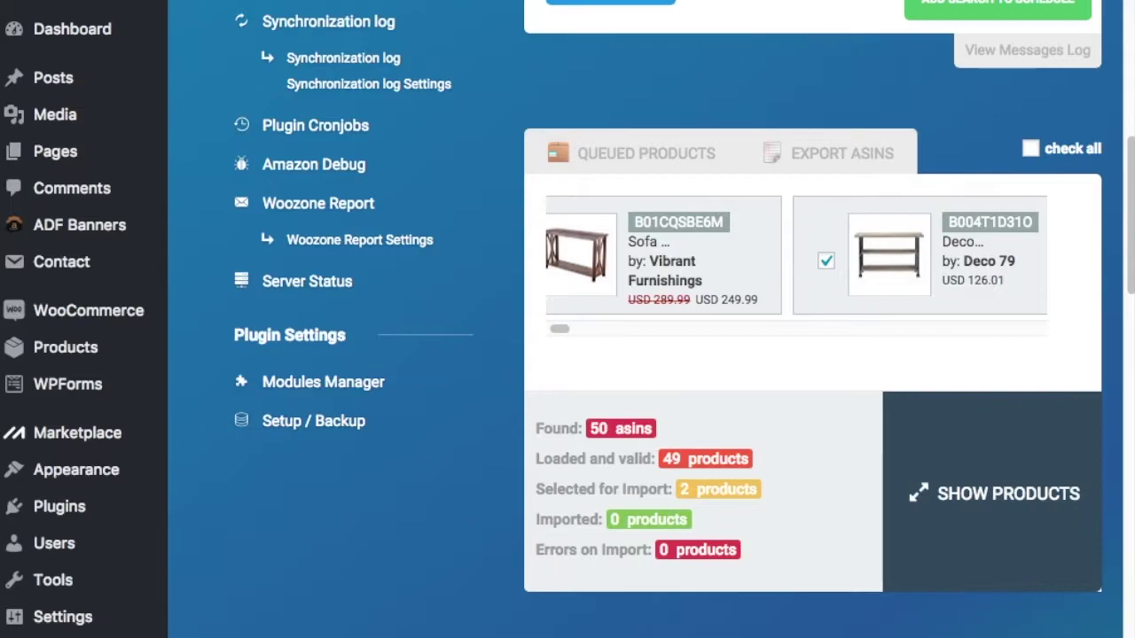
{"action": "left_click_drag", "start_coordinate": [566, 338], "coordinate": [547, 330]}
Step: Start importing the two selected console tables with IMPORT PRODUCTS
{"action": "scroll", "coordinate": [493, 423], "scroll_direction": "down", "scroll_amount": 10}
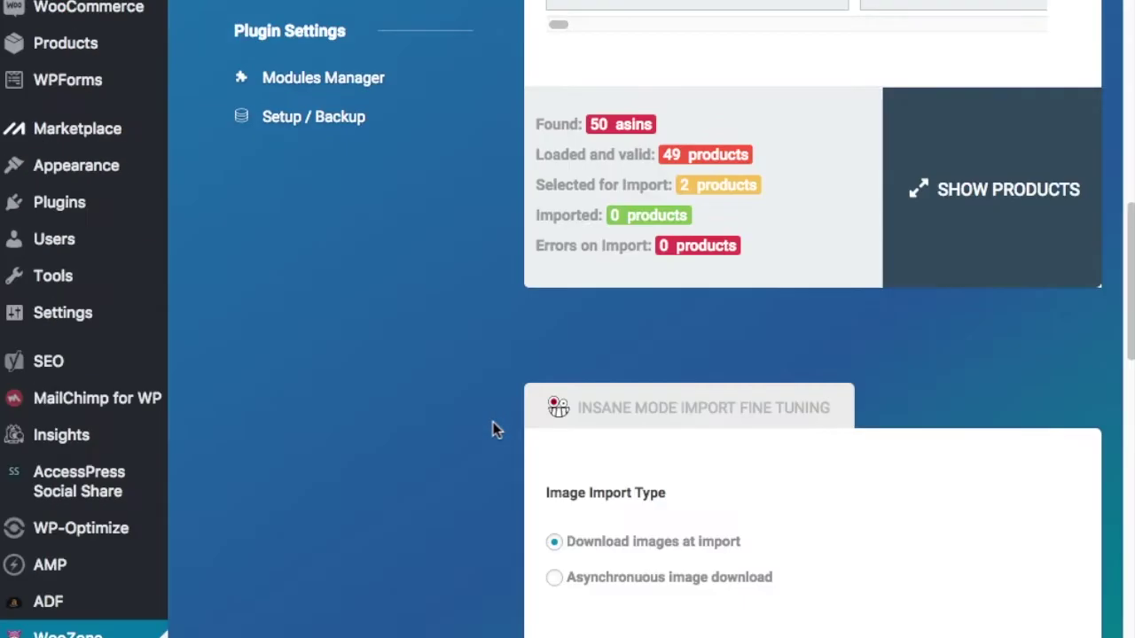
{"action": "scroll", "coordinate": [491, 422], "scroll_direction": "down", "scroll_amount": 5}
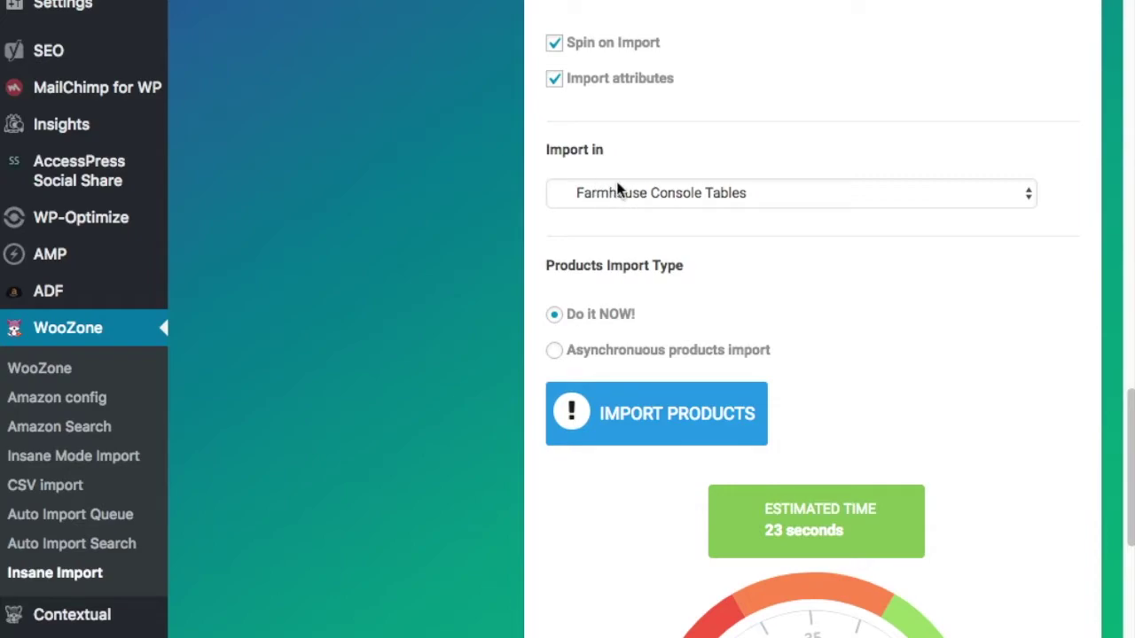
{"action": "scroll", "coordinate": [435, 357], "scroll_direction": "down", "scroll_amount": 1}
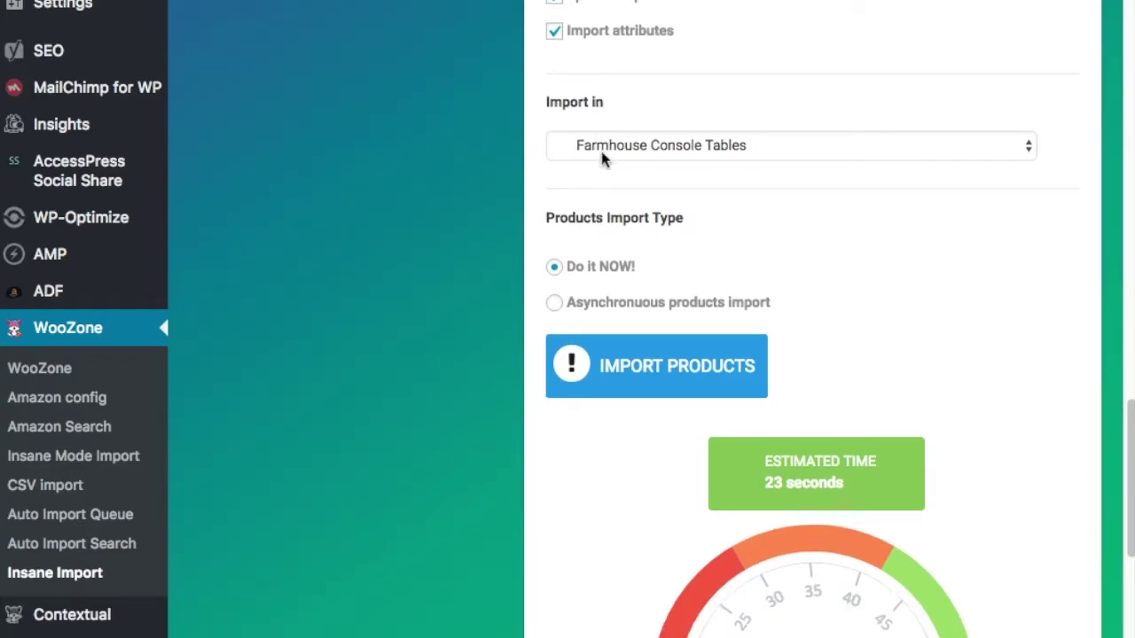
{"action": "scroll", "coordinate": [448, 240], "scroll_direction": "down", "scroll_amount": 4}
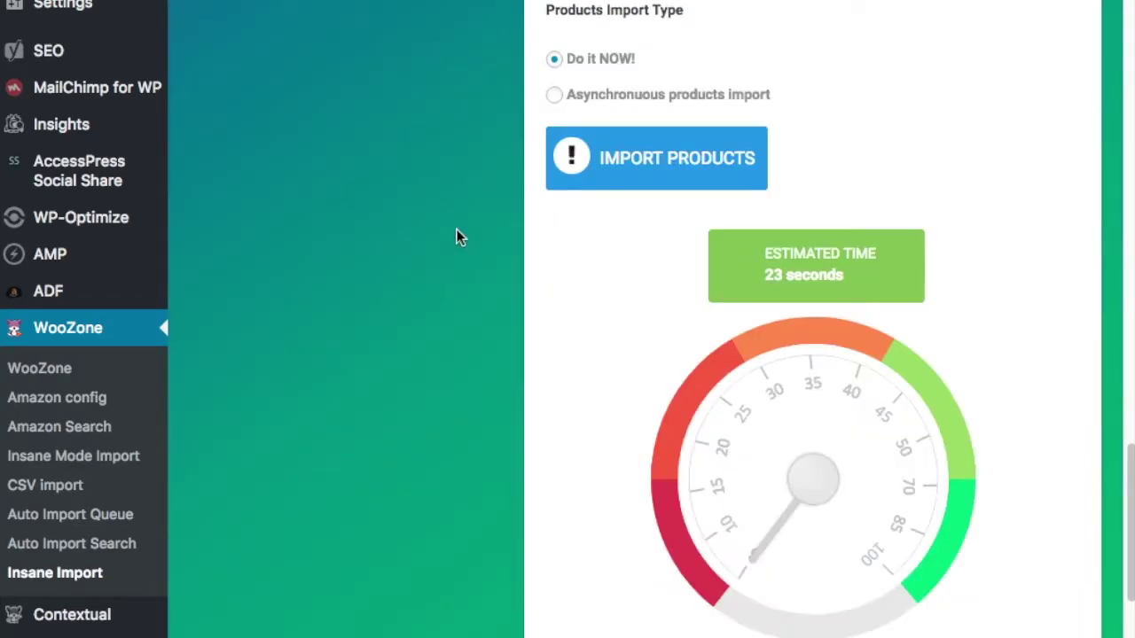
{"action": "left_click", "coordinate": [673, 153]}
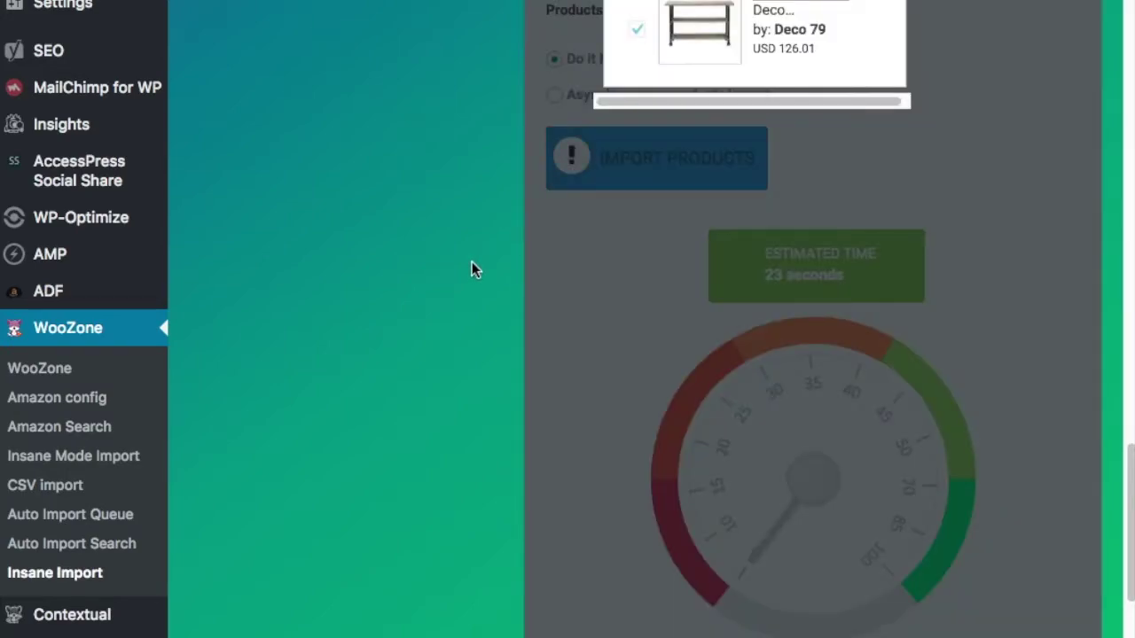
Step: Wait for 2 products and 11 images to import with 0 errors, then close the progress box
{"action": "scroll", "coordinate": [470, 266], "scroll_direction": "up", "scroll_amount": 4}
{"action": "scroll", "coordinate": [463, 275], "scroll_direction": "up", "scroll_amount": 6}
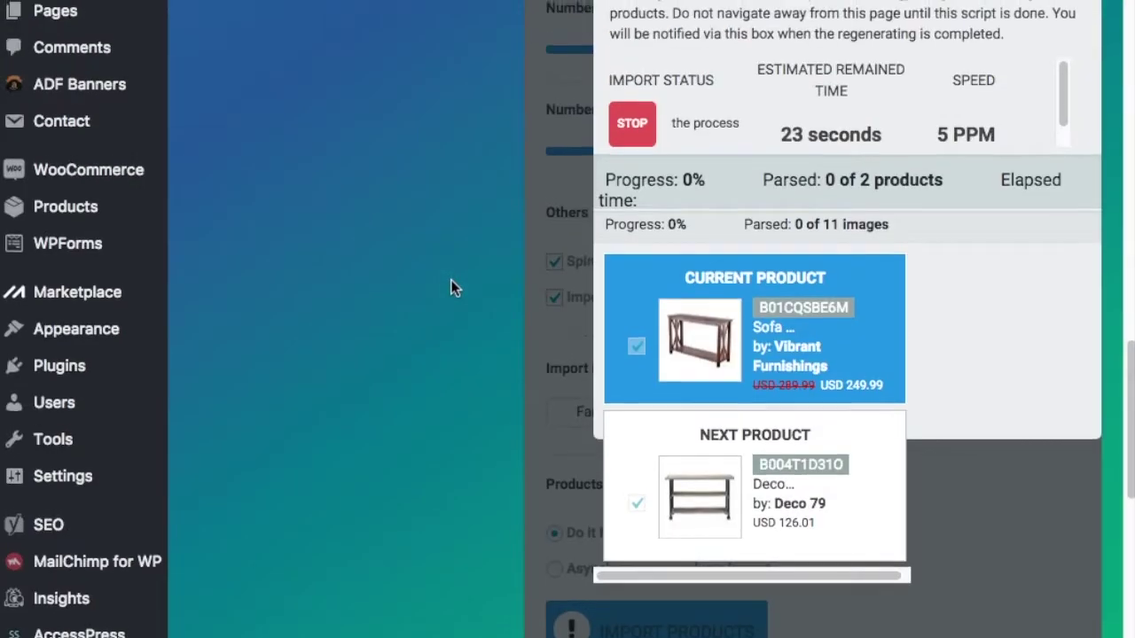
{"action": "scroll", "coordinate": [451, 288], "scroll_direction": "up", "scroll_amount": 1}
{"action": "scroll", "coordinate": [450, 288], "scroll_direction": "down", "scroll_amount": 10}
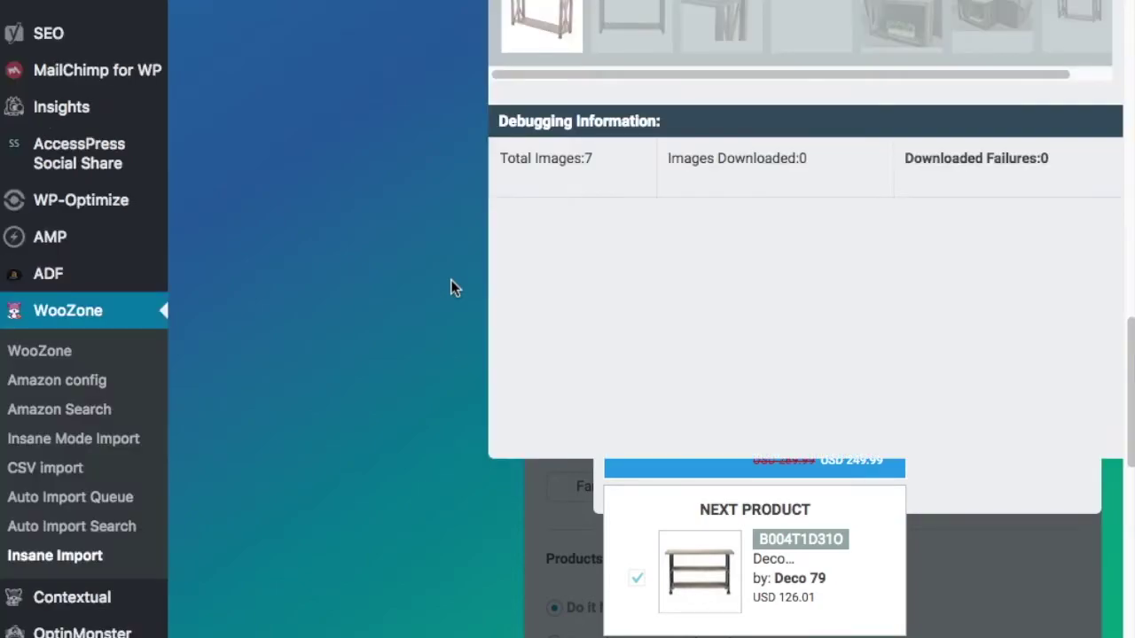
{"action": "scroll", "coordinate": [443, 288], "scroll_direction": "up", "scroll_amount": 4}
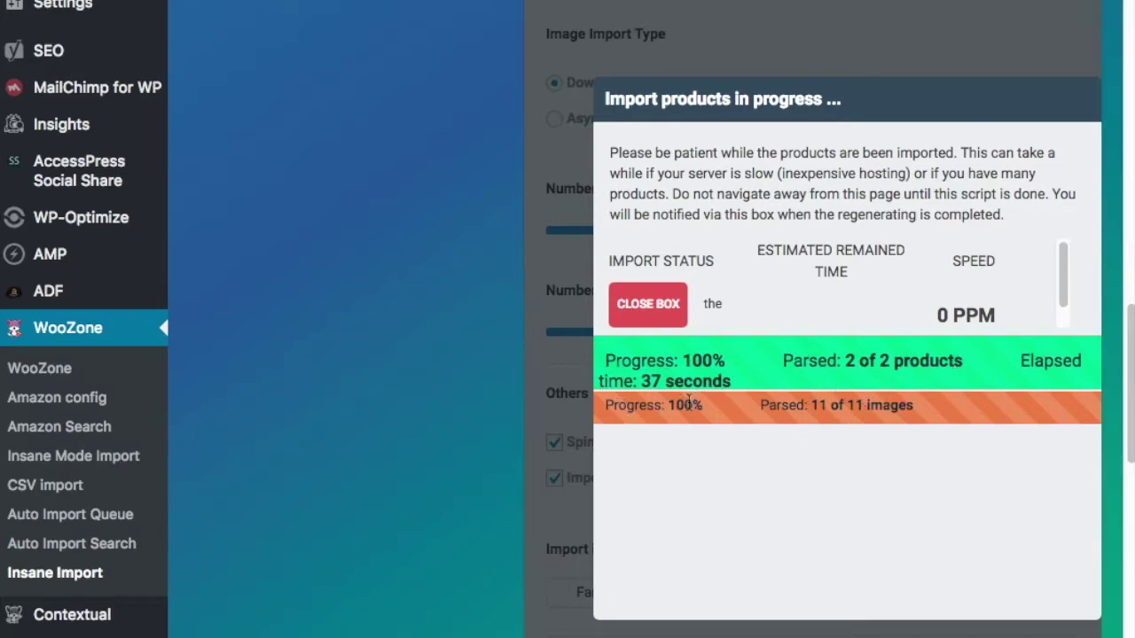
{"action": "left_click", "coordinate": [654, 306]}
Step: Go to Products > All Products and open Quick Edit on the Deco 79 console
{"action": "scroll", "coordinate": [441, 451], "scroll_direction": "up", "scroll_amount": 6}
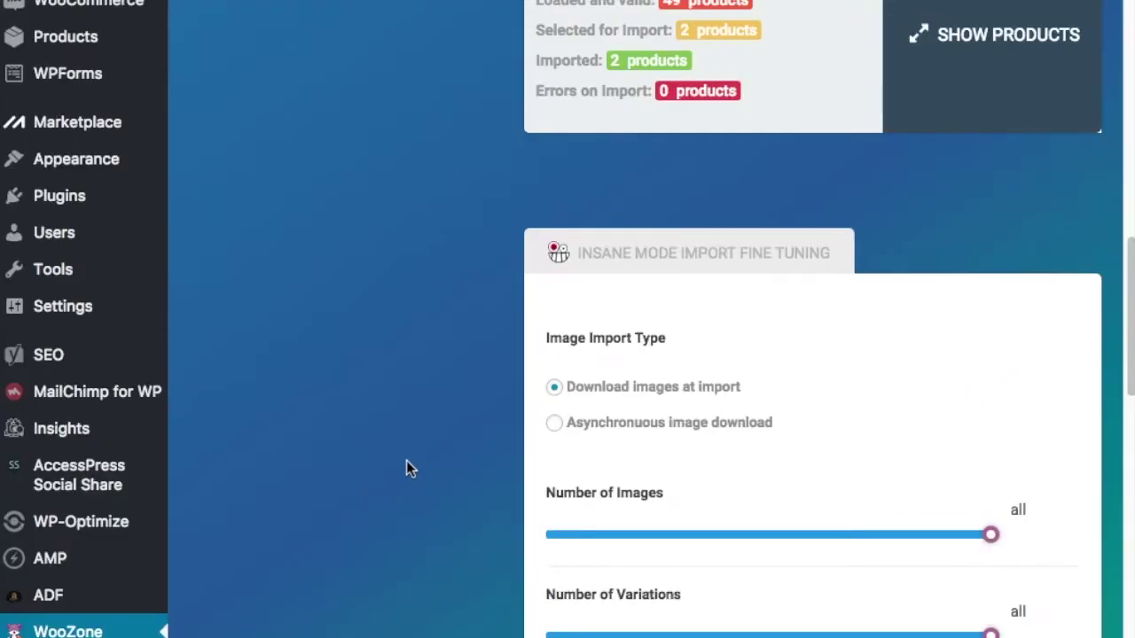
{"action": "scroll", "coordinate": [404, 431], "scroll_direction": "up", "scroll_amount": 2}
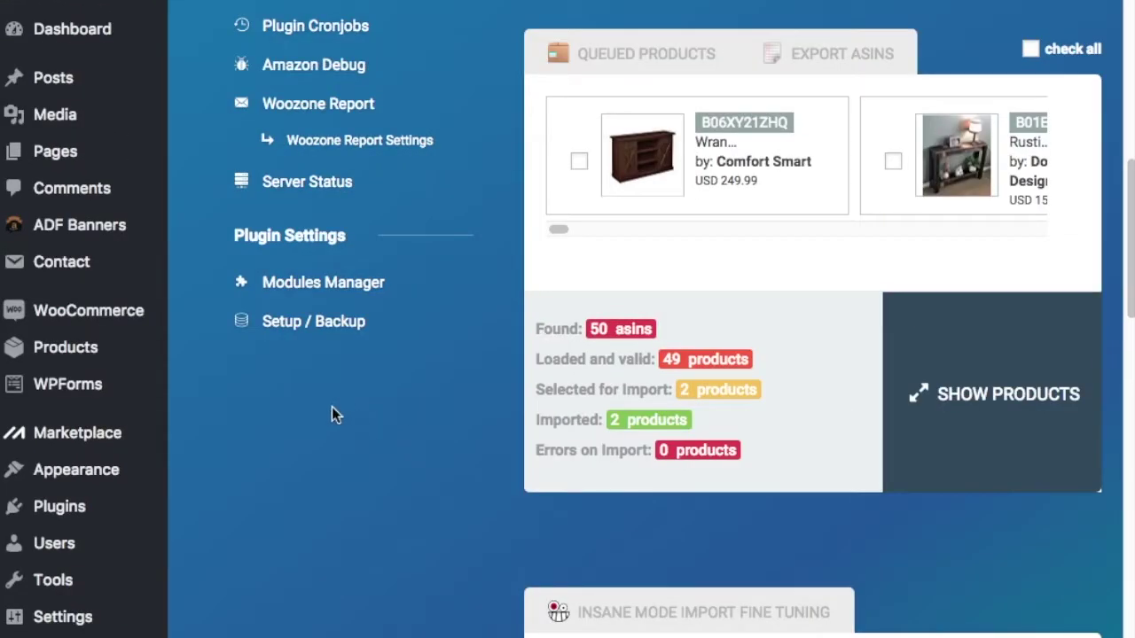
{"action": "mouse_move", "coordinate": [100, 353]}
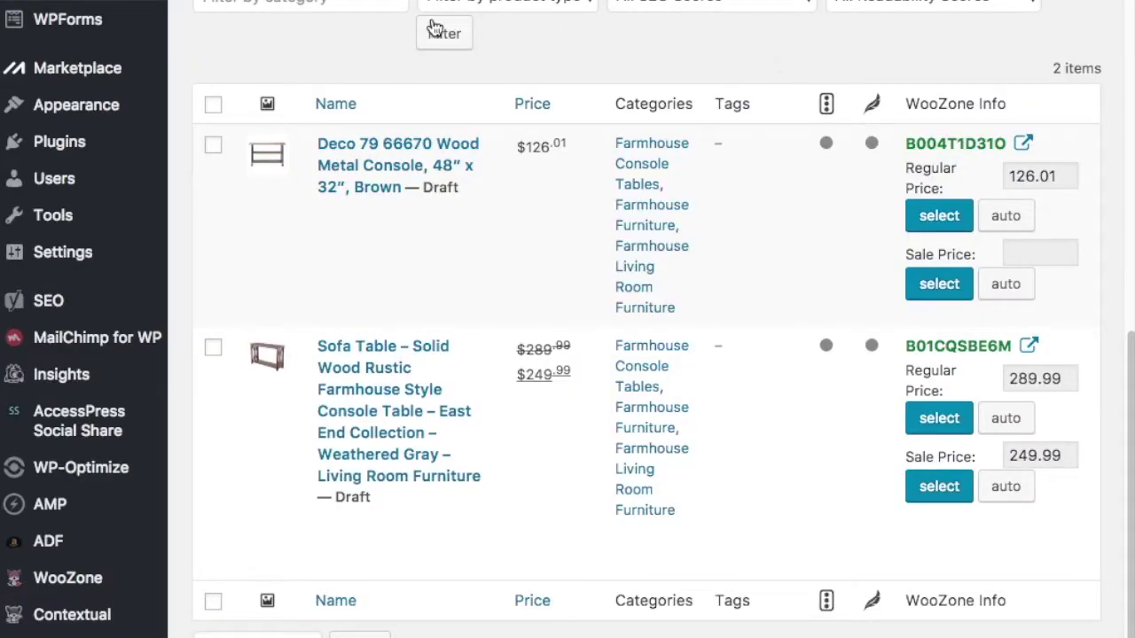
{"action": "mouse_move", "coordinate": [274, 183]}
{"action": "mouse_move", "coordinate": [329, 349]}
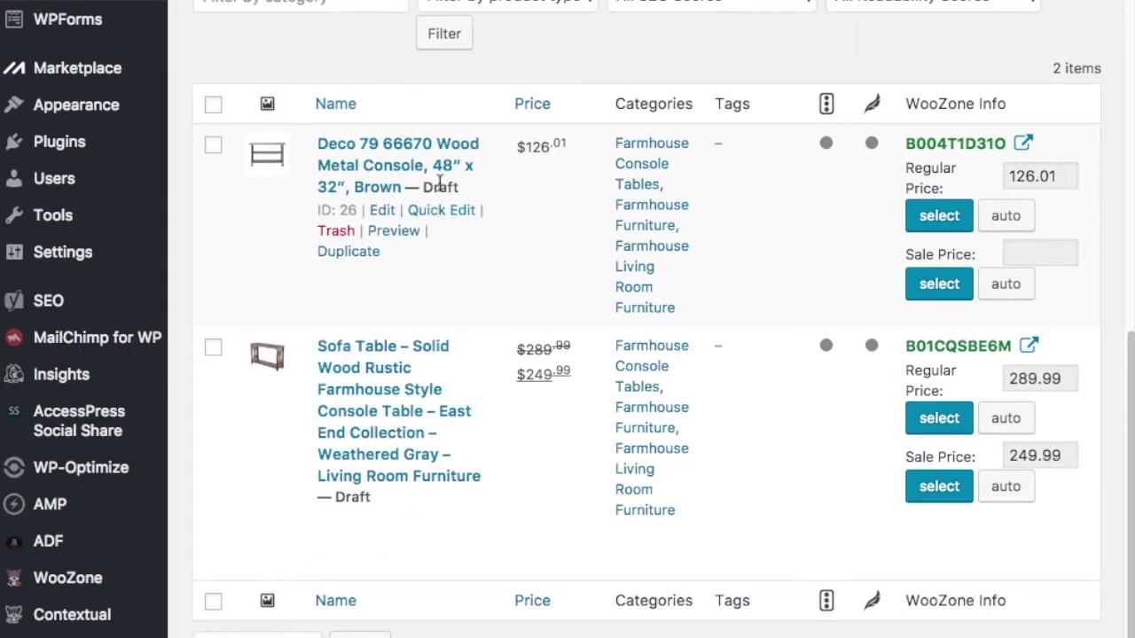
{"action": "mouse_move", "coordinate": [360, 510]}
{"action": "mouse_move", "coordinate": [572, 210]}
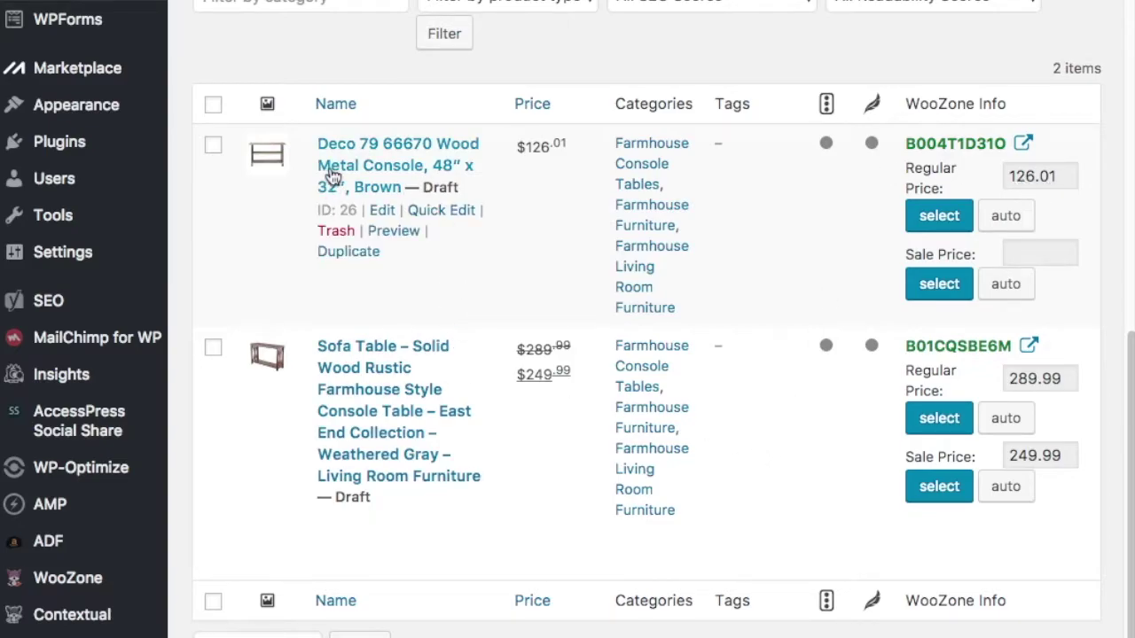
{"action": "left_click", "coordinate": [434, 211]}
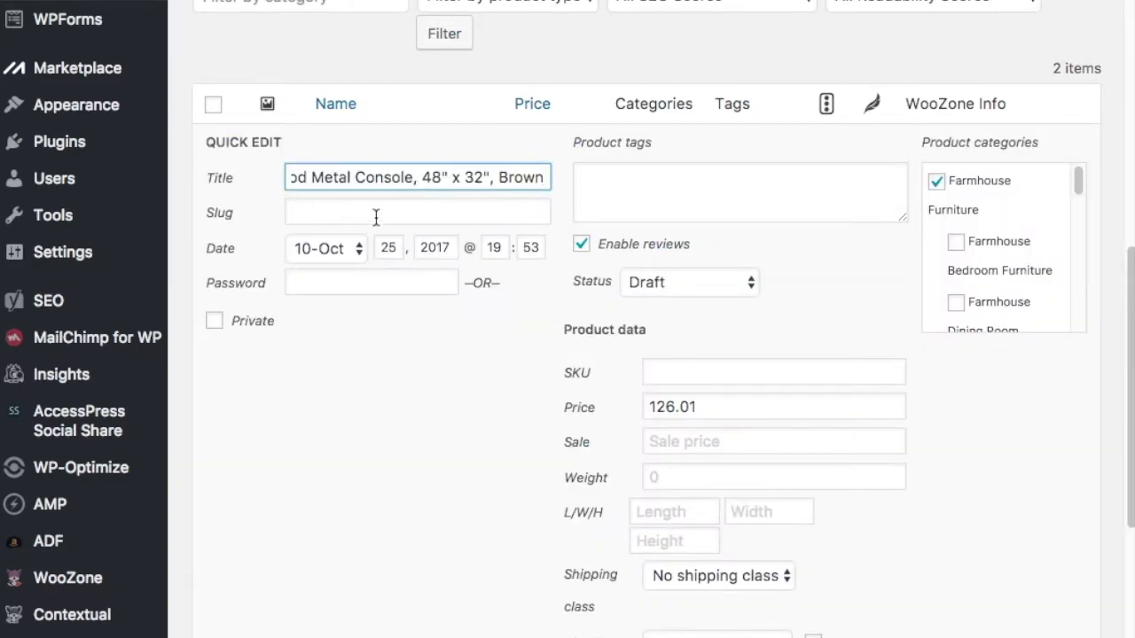
Step: Delete the model number 66670 and the 48" x 32" dimensions from the title
{"action": "left_click_drag", "start_coordinate": [378, 176], "coordinate": [272, 177]}
{"action": "left_click", "coordinate": [324, 173]}
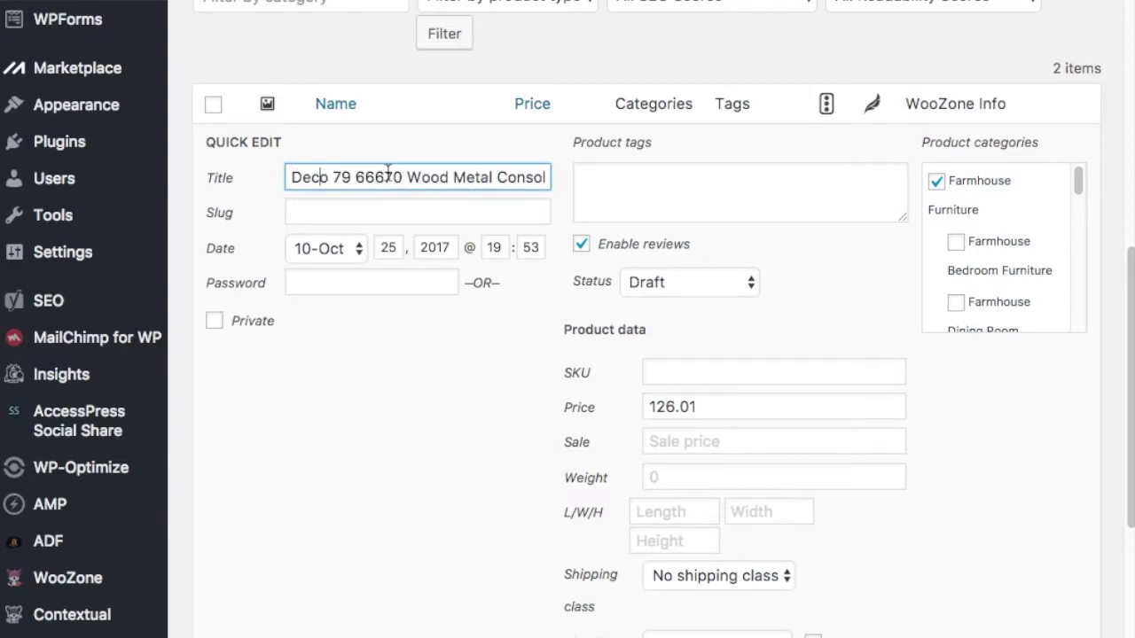
{"action": "key", "text": "BackSpace"}
{"action": "key", "text": "BackSpace"}
{"action": "key", "text": "BackSpace"}
{"action": "key", "text": "BackSpace"}
{"action": "key", "text": "BackSpace"}
{"action": "key", "text": "BackSpace"}
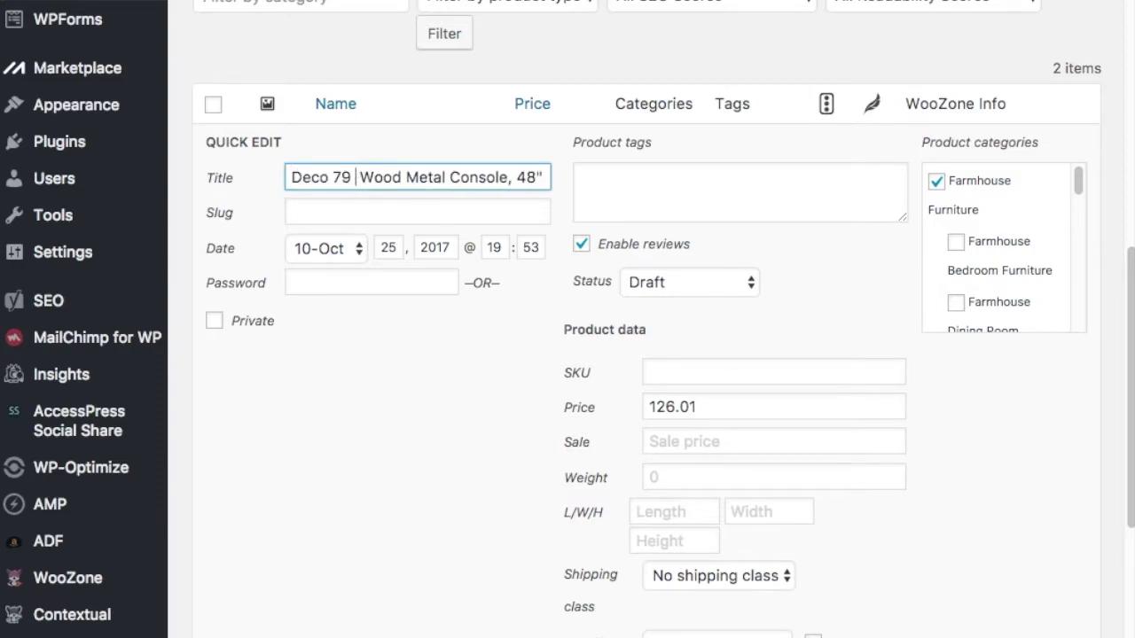
{"action": "left_click", "coordinate": [497, 179]}
{"action": "left_click_drag", "start_coordinate": [497, 180], "coordinate": [549, 177]}
{"action": "left_click", "coordinate": [523, 178]}
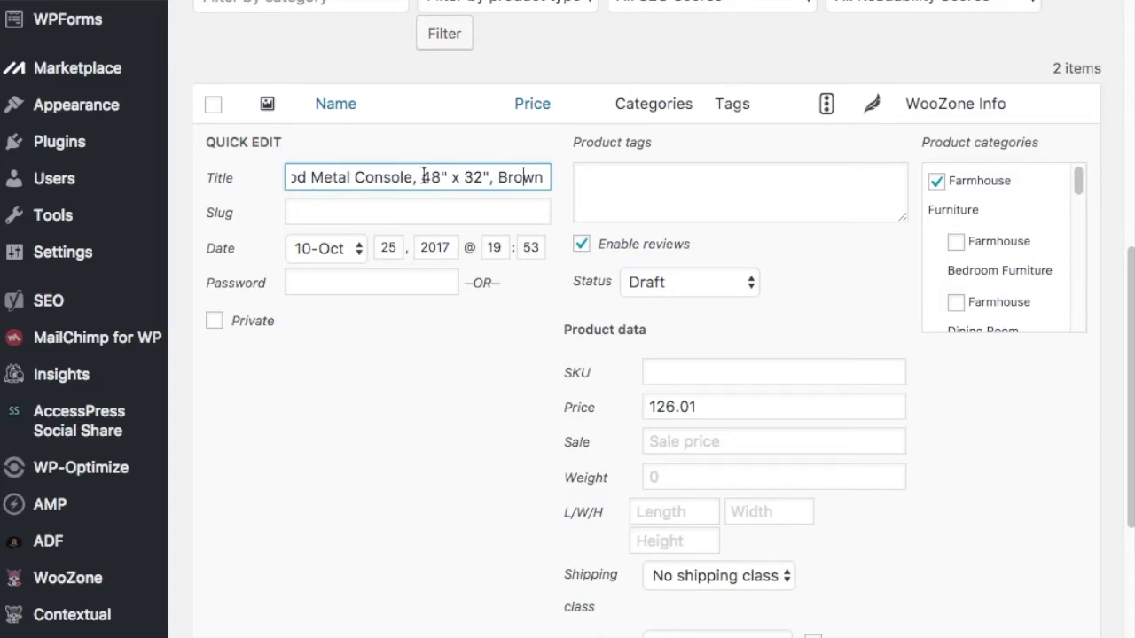
{"action": "left_click_drag", "start_coordinate": [422, 178], "coordinate": [487, 202]}
{"action": "key", "text": "ctrl+c"}
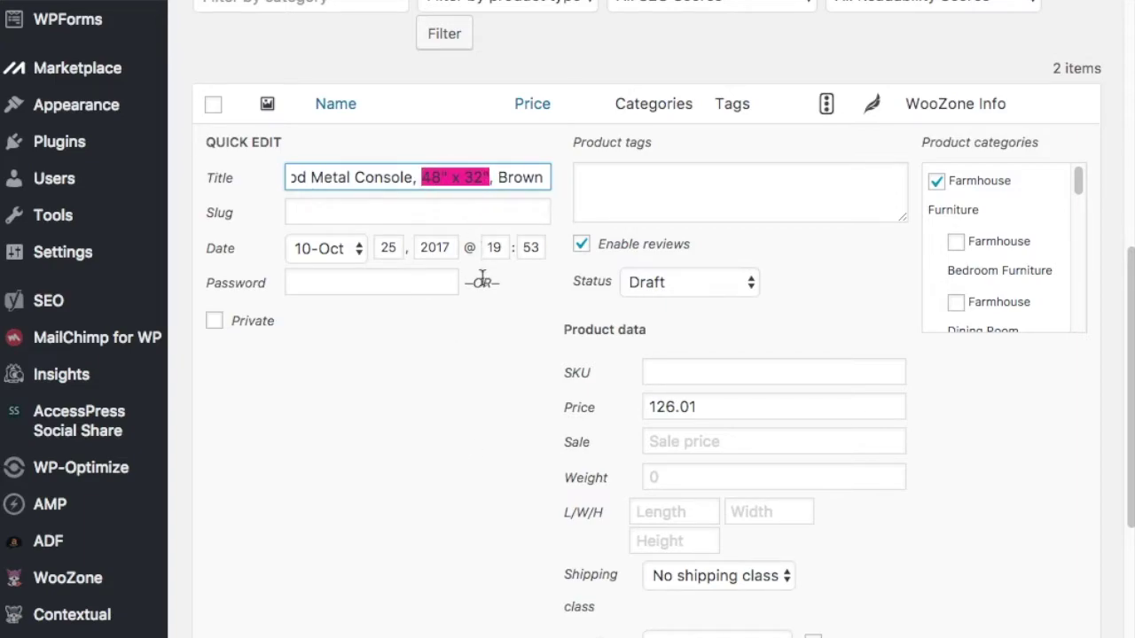
{"action": "key", "text": "BackSpace"}
{"action": "key", "text": "BackSpace"}
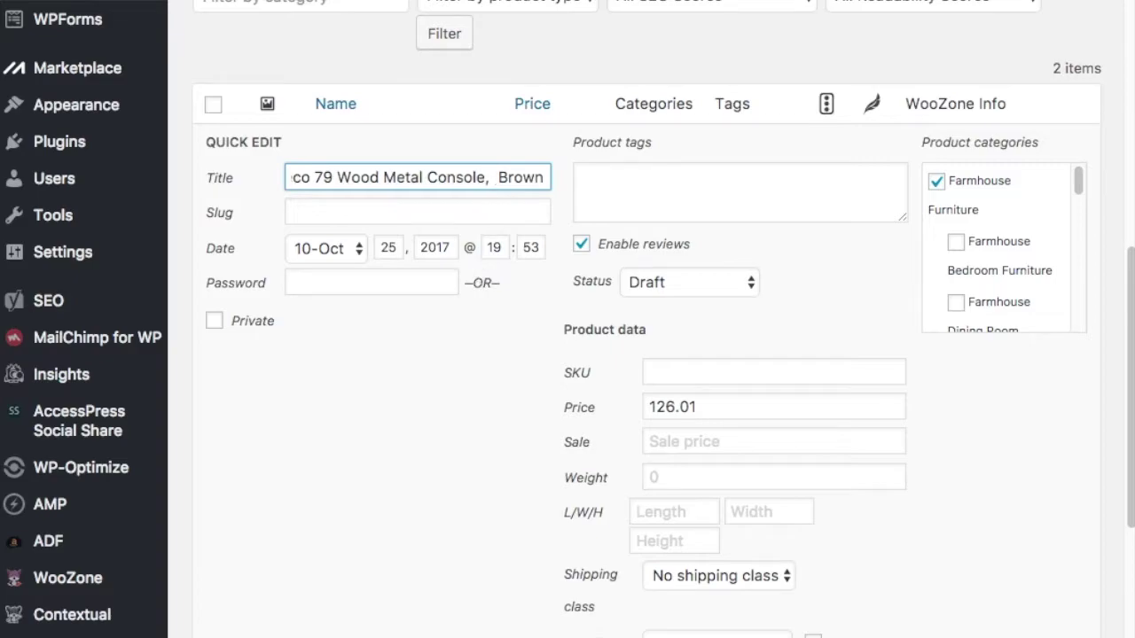
{"action": "key", "text": "BackSpace"}
Step: Put the 48" x 32" dimensions back after 'Brown,' in the title
{"action": "left_click_drag", "start_coordinate": [522, 178], "coordinate": [610, 178]}
{"action": "key", "text": "Right"}
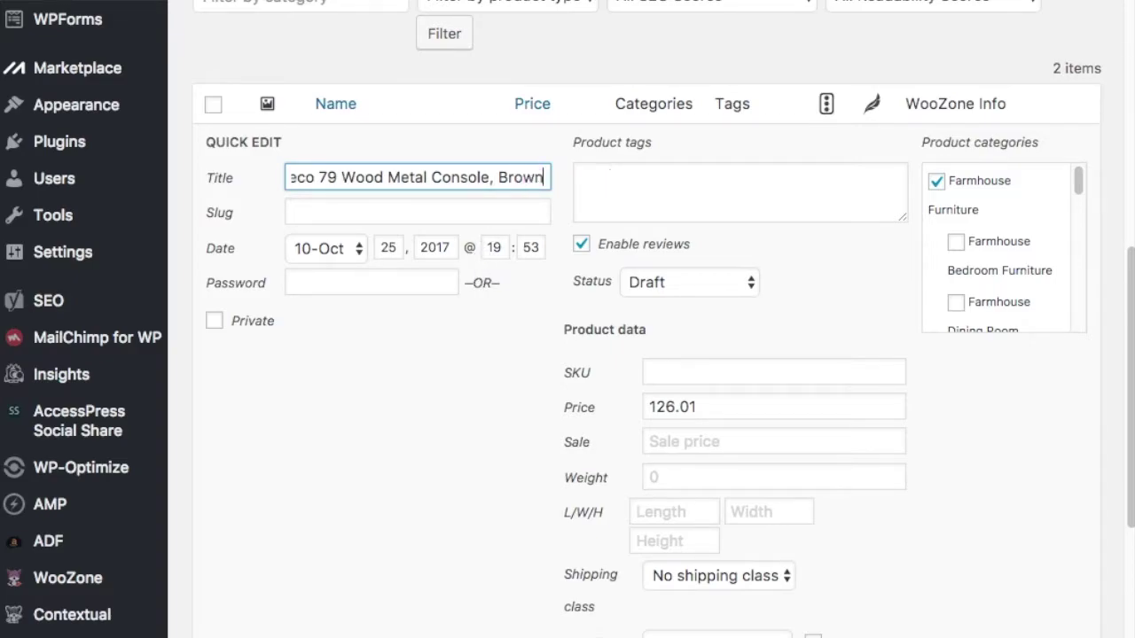
{"action": "type", "text": ","}
{"action": "key", "text": "ctrl+v"}
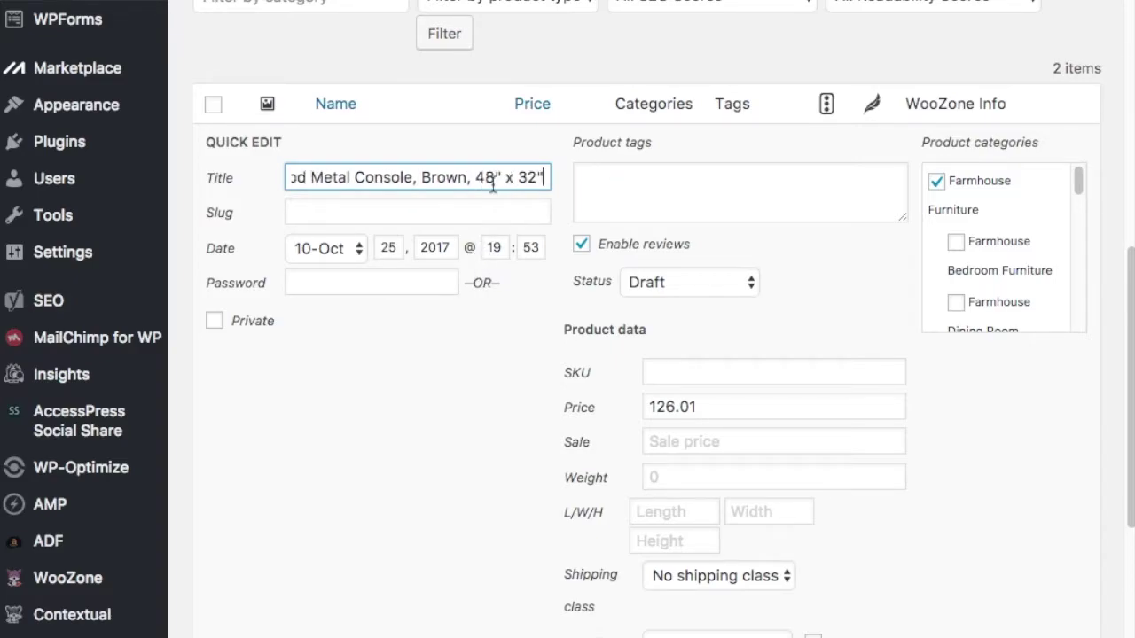
{"action": "left_click_drag", "start_coordinate": [405, 177], "coordinate": [310, 190]}
{"action": "left_click", "coordinate": [385, 181]}
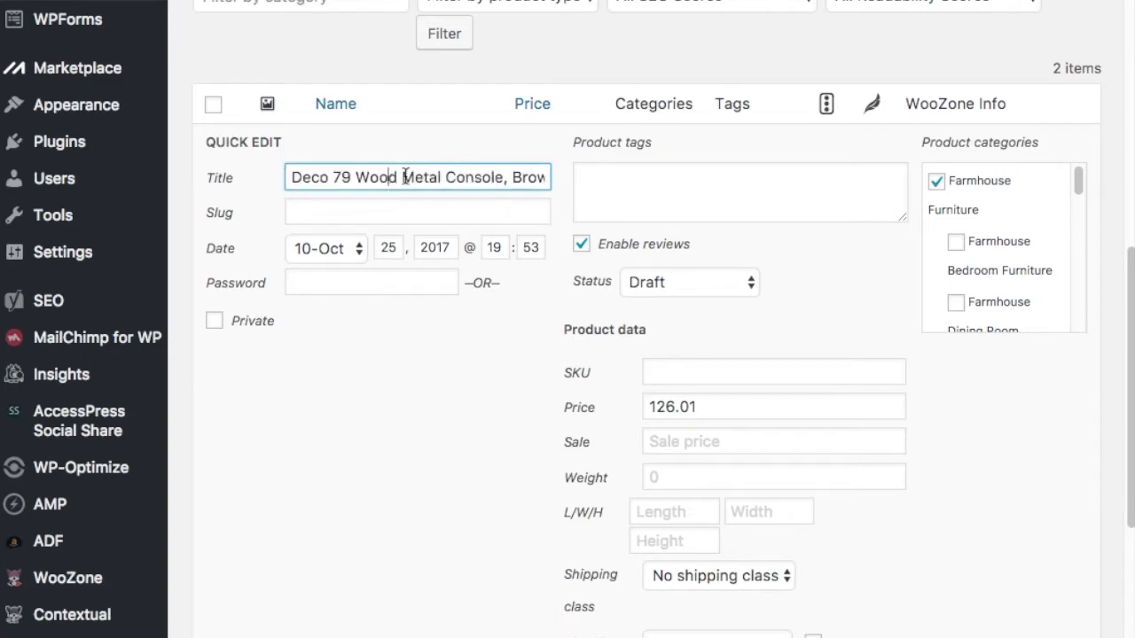
{"action": "left_click_drag", "start_coordinate": [490, 179], "coordinate": [543, 180]}
{"action": "left_click", "coordinate": [541, 180]}
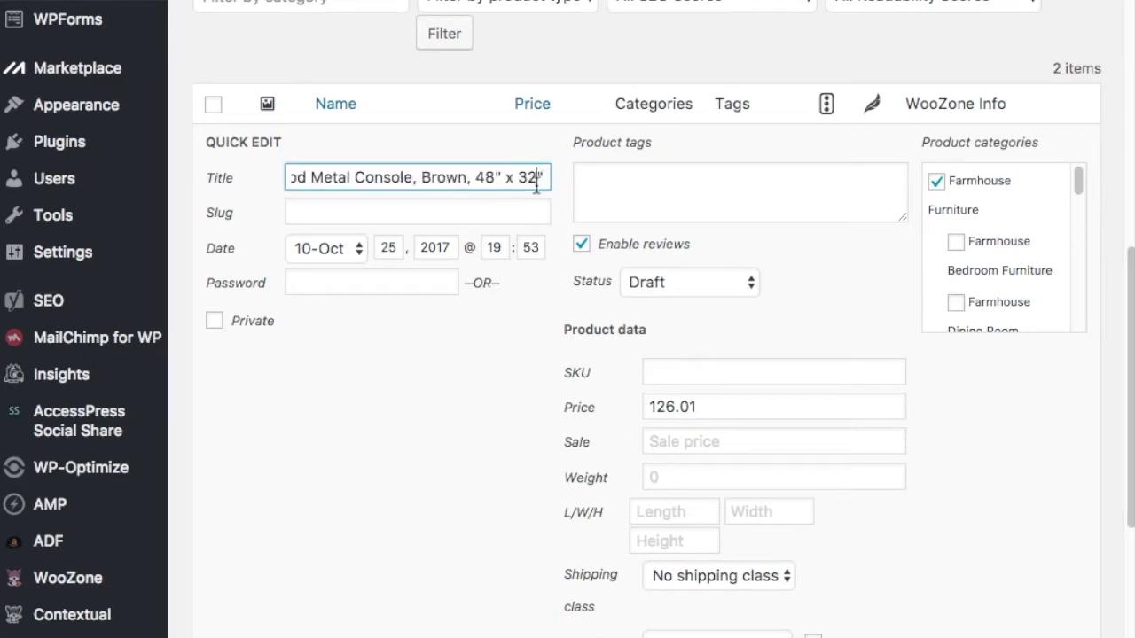
{"action": "left_click_drag", "start_coordinate": [411, 179], "coordinate": [289, 179]}
{"action": "left_click", "coordinate": [344, 177]}
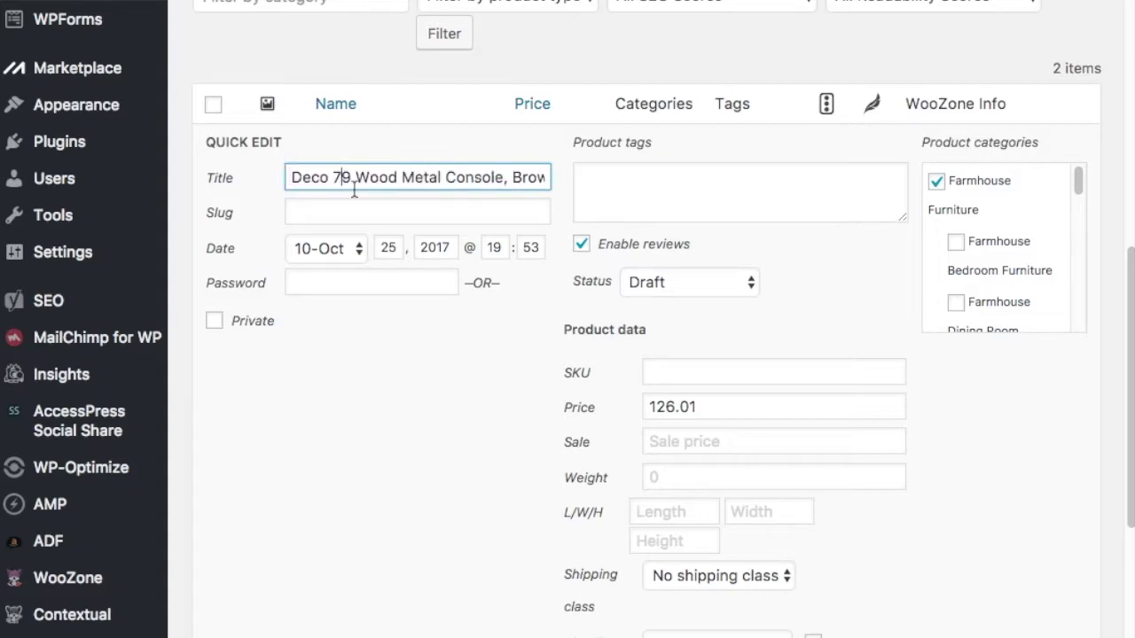
Step: Insert 'Farmhouse' before 'Console' in the title
{"action": "left_click", "coordinate": [445, 177]}
{"action": "type", "text": "Farm"}
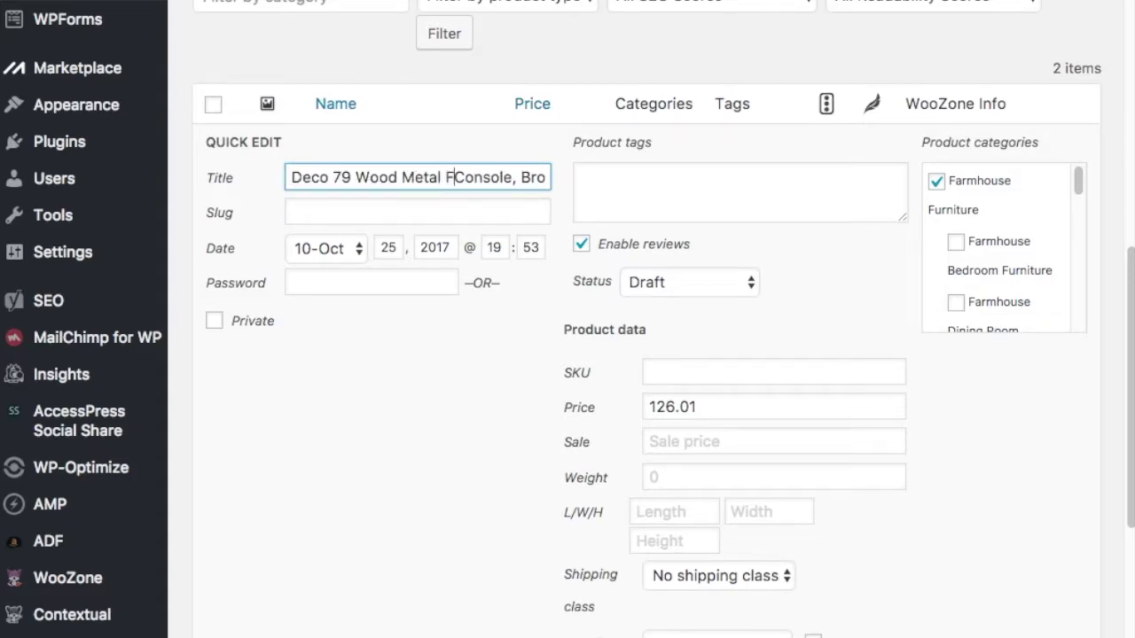
{"action": "type", "text": "house"}
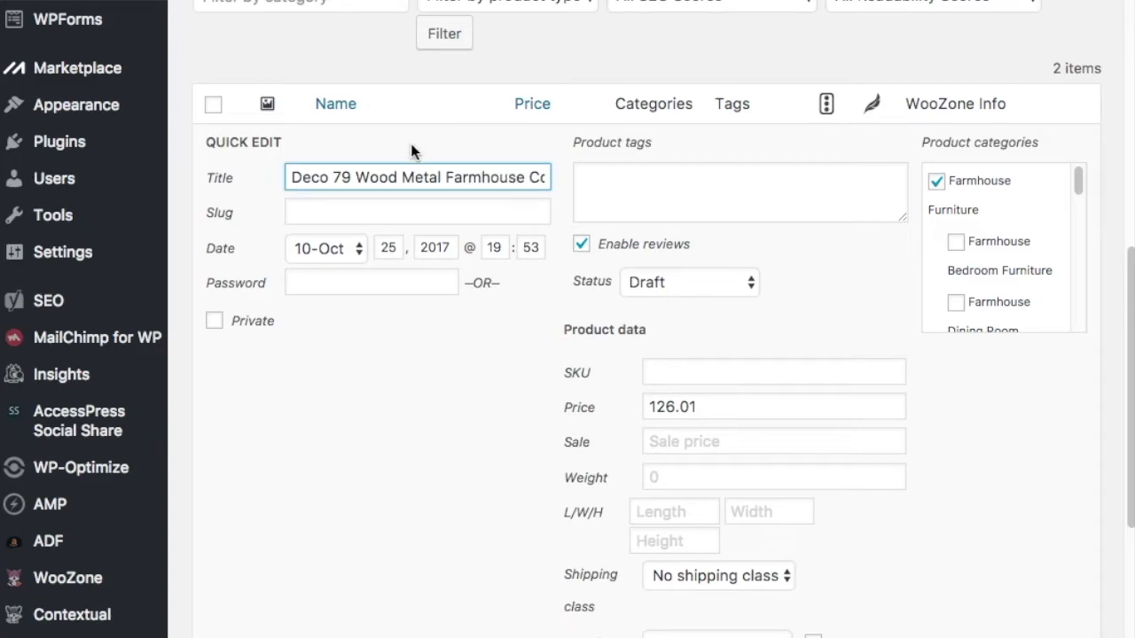
{"action": "left_click_drag", "start_coordinate": [380, 178], "coordinate": [247, 178]}
{"action": "left_click", "coordinate": [406, 178]}
{"action": "left_click_drag", "start_coordinate": [481, 177], "coordinate": [564, 182]}
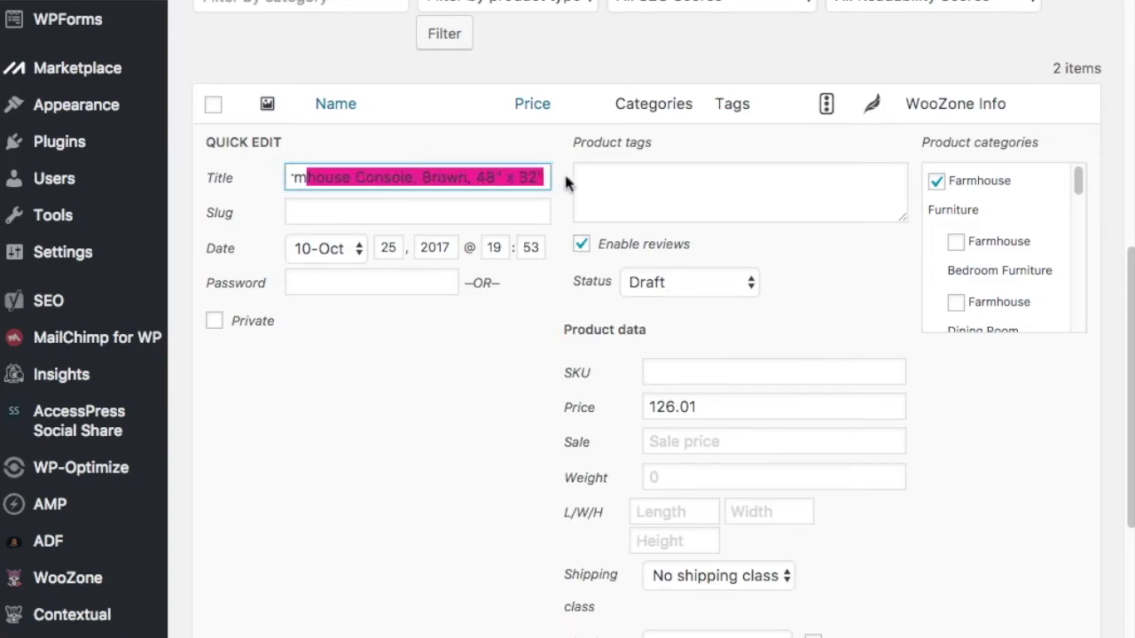
{"action": "left_click", "coordinate": [495, 177]}
Step: Copy the product title into the Slug and set Status to Published
{"action": "triple_click", "coordinate": [429, 178]}
{"action": "left_click", "coordinate": [335, 212]}
{"action": "type", "text": "Deco 79 Wood Metal Farmhouse Console, Brown, 48\" x 32\""}
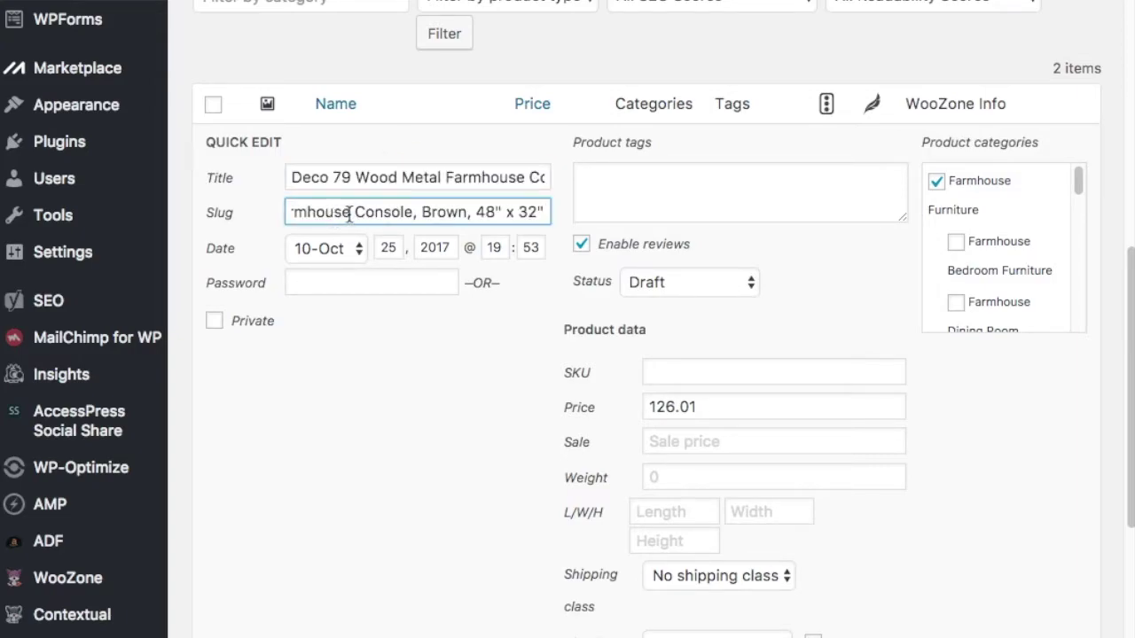
{"action": "left_click_drag", "start_coordinate": [324, 213], "coordinate": [299, 216]}
{"action": "left_click", "coordinate": [317, 213]}
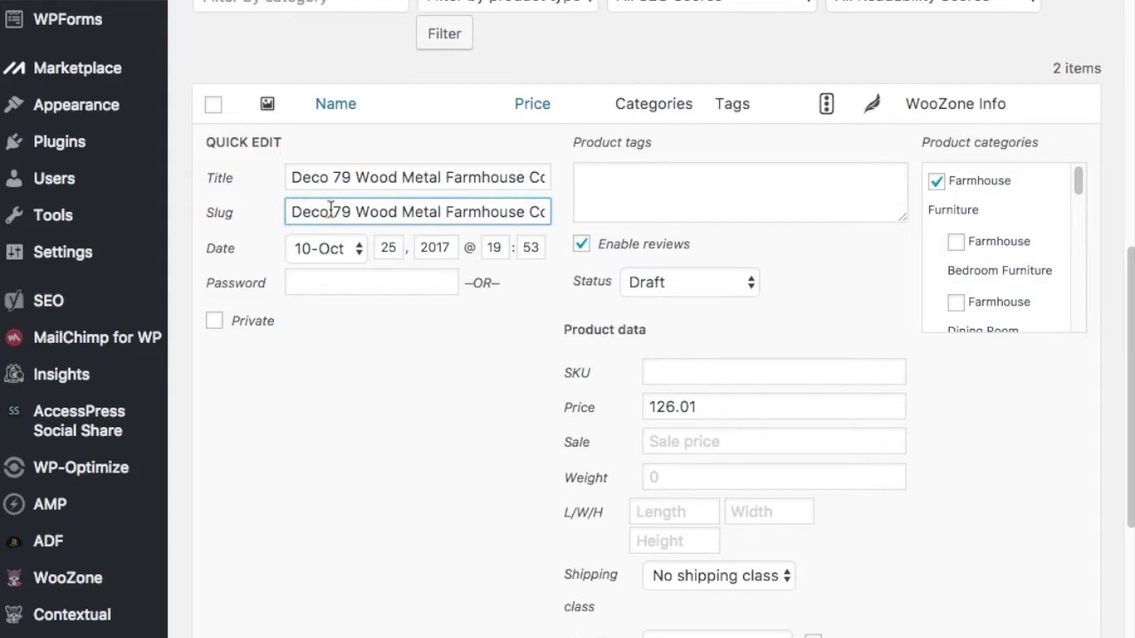
{"action": "left_click", "coordinate": [693, 285]}
{"action": "left_click", "coordinate": [712, 245]}
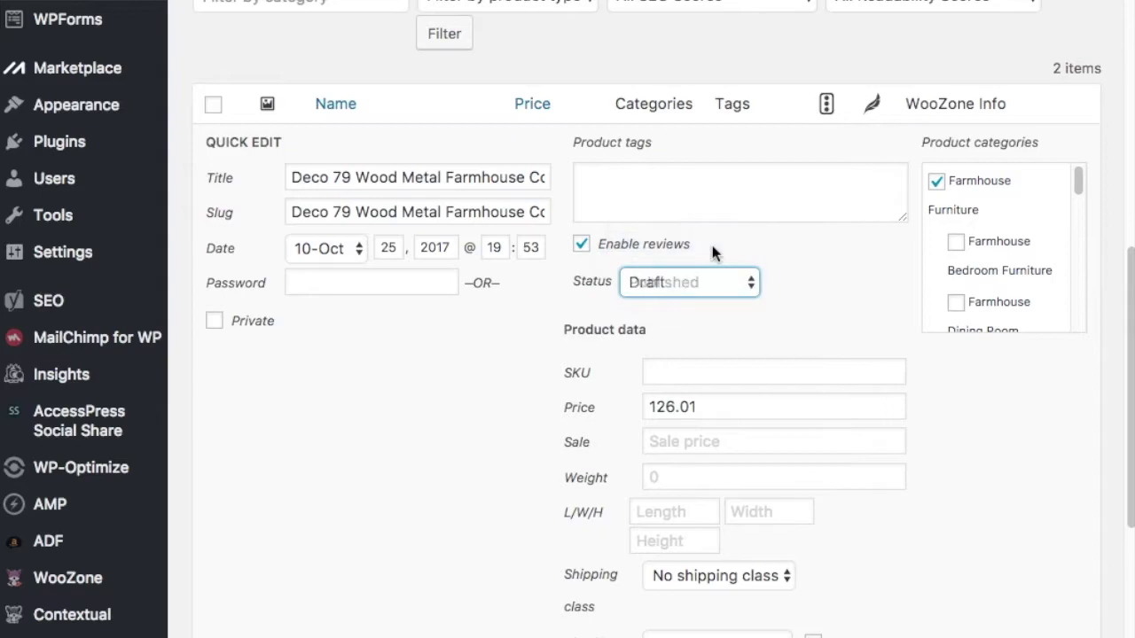
Step: Add tags 'metal farmhouse furniture, wood farmhouse furniture' and save the quick edit with Update
{"action": "left_click", "coordinate": [798, 200]}
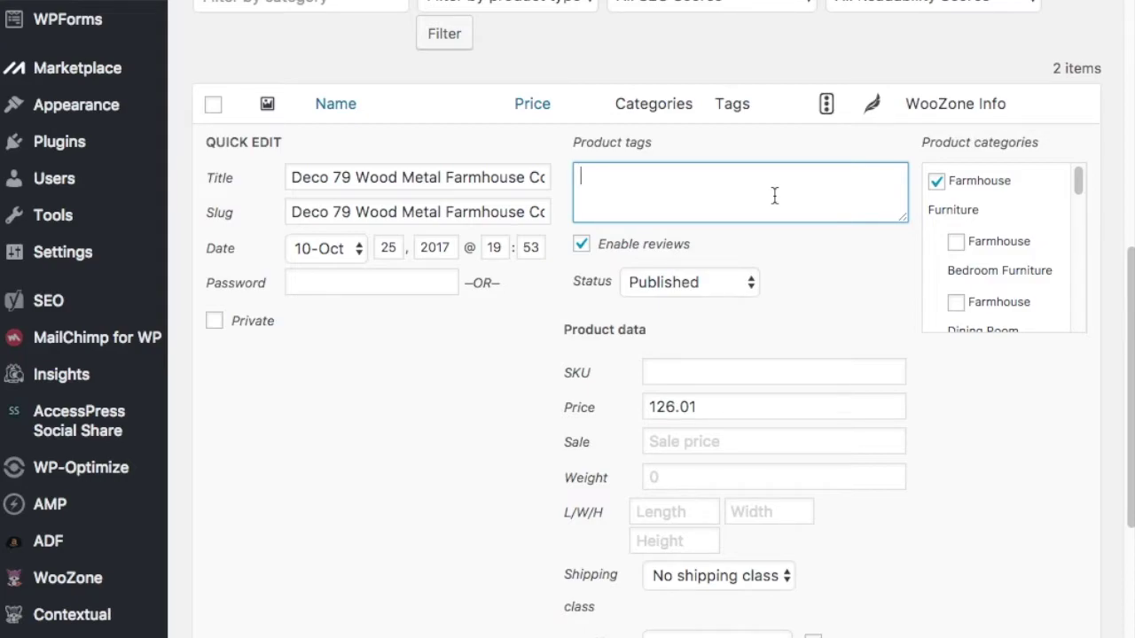
{"action": "type", "text": "metal farmhouse furnitu"}
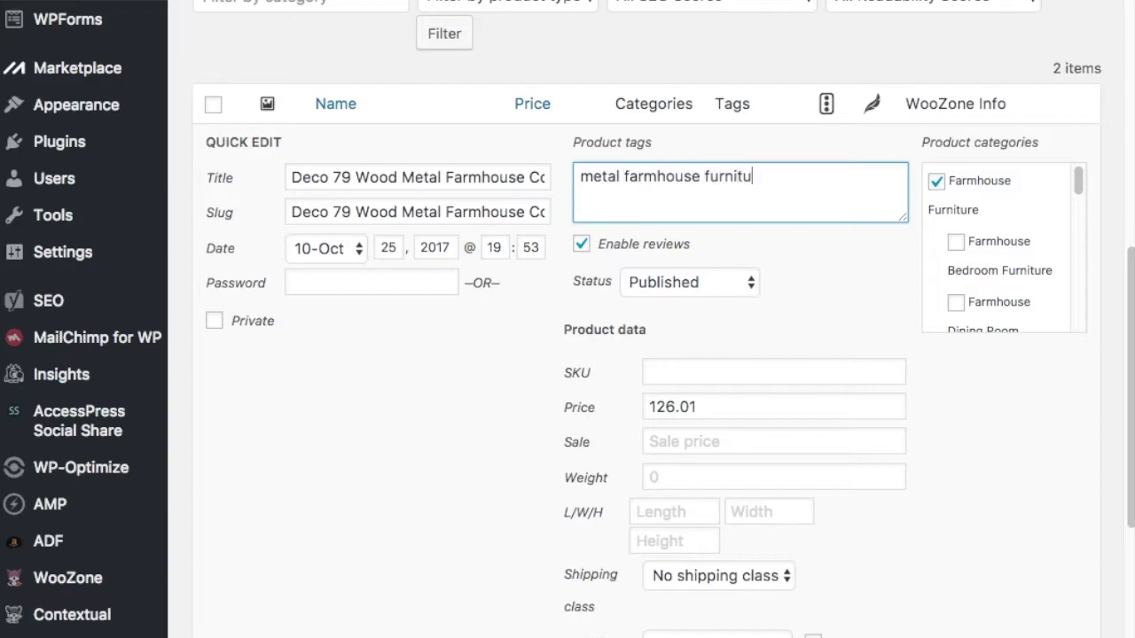
{"action": "type", "text": "re, wood farmhouse furni"}
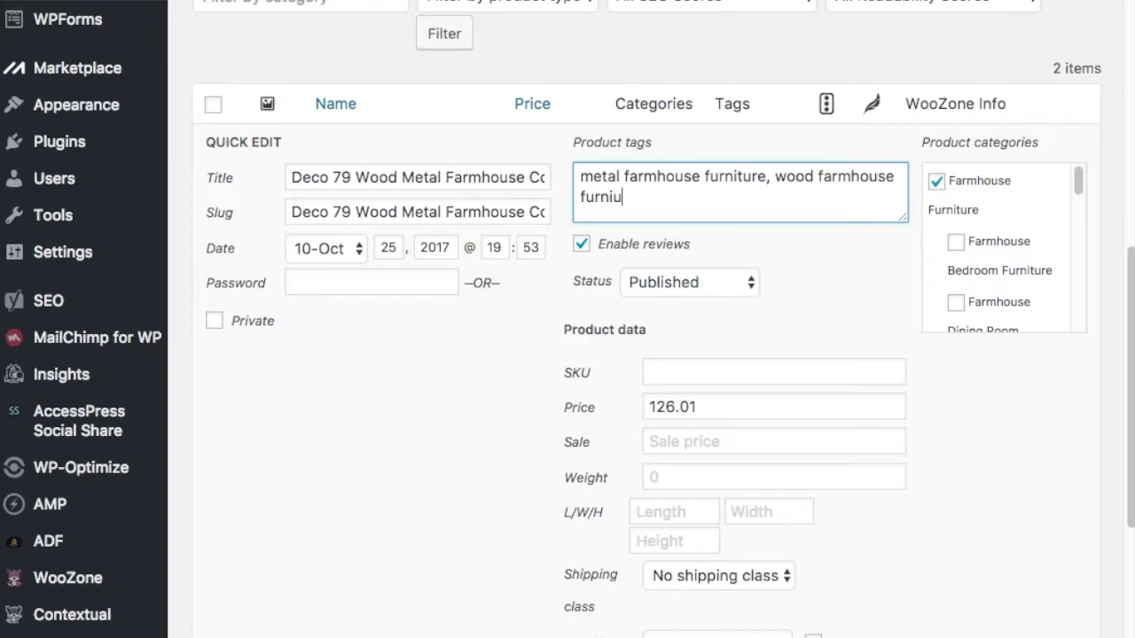
{"action": "type", "text": "ture, antique f"}
{"action": "key", "text": "BackSpace"}
{"action": "key", "text": "BackSpace"}
{"action": "key", "text": "BackSpace"}
{"action": "left_click_drag", "start_coordinate": [1078, 183], "coordinate": [1077, 246]}
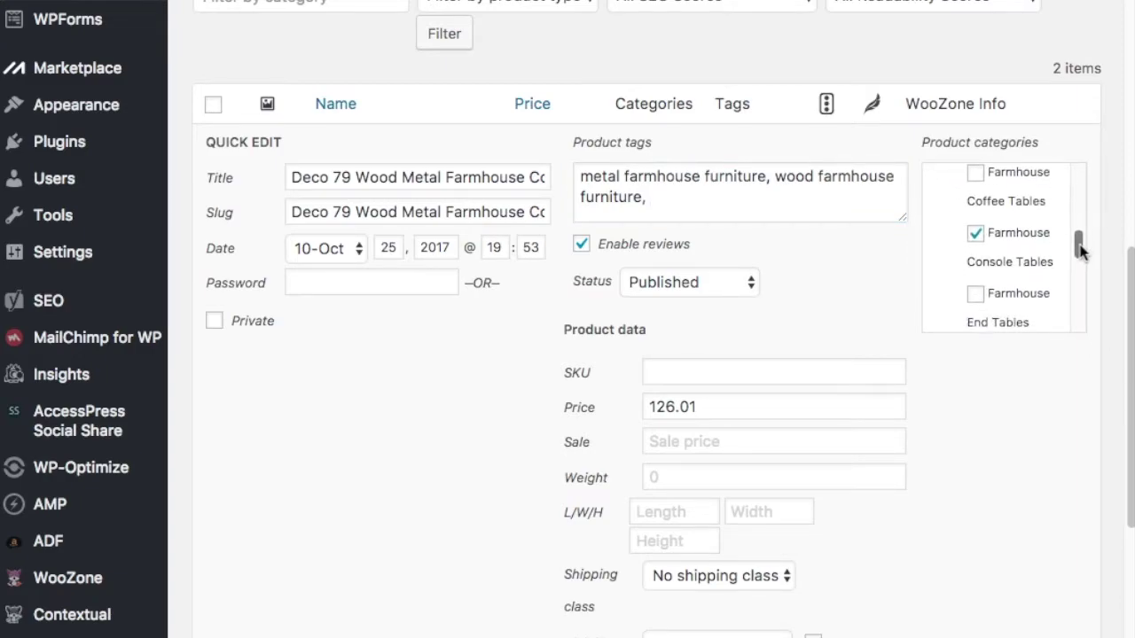
{"action": "scroll", "coordinate": [1056, 380], "scroll_direction": "down", "scroll_amount": 2}
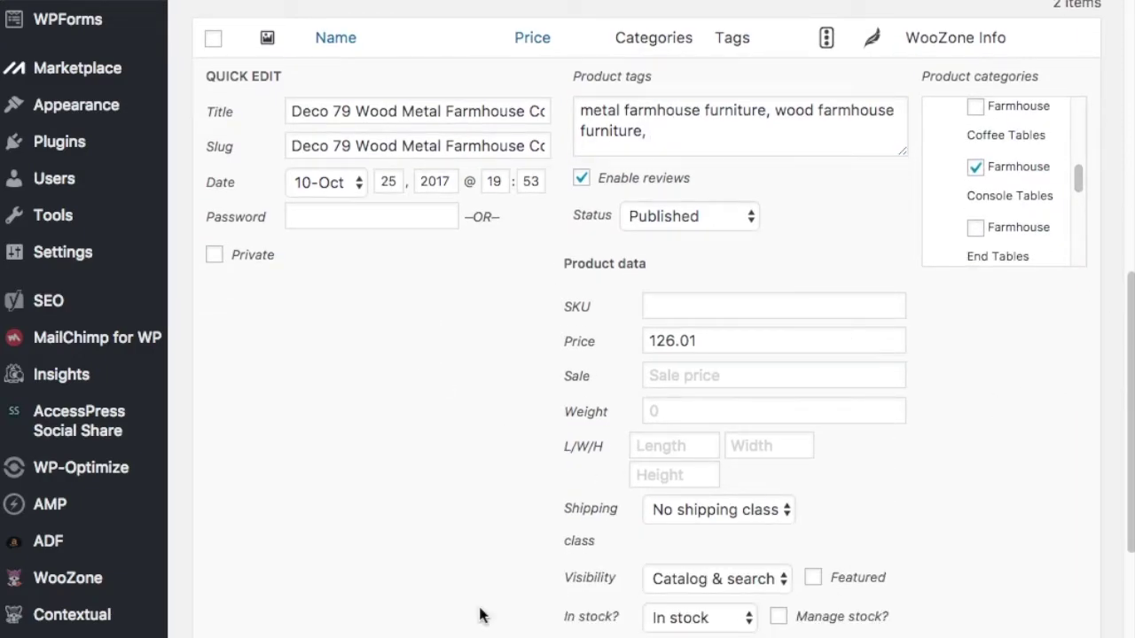
{"action": "scroll", "coordinate": [342, 360], "scroll_direction": "down", "scroll_amount": 5}
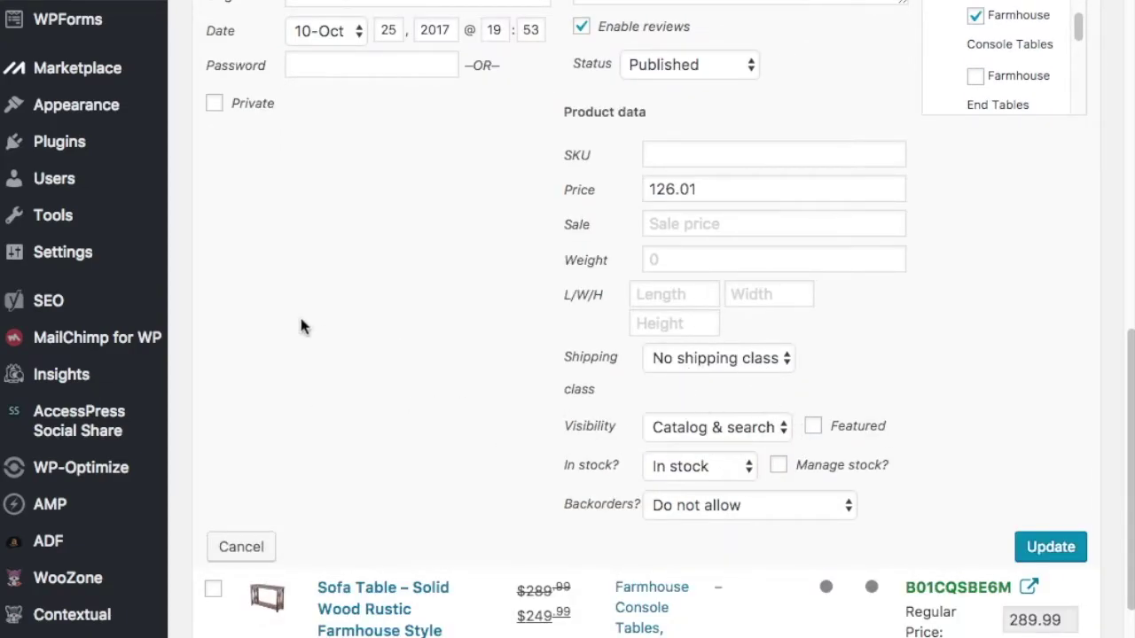
{"action": "scroll", "coordinate": [292, 319], "scroll_direction": "up", "scroll_amount": 7}
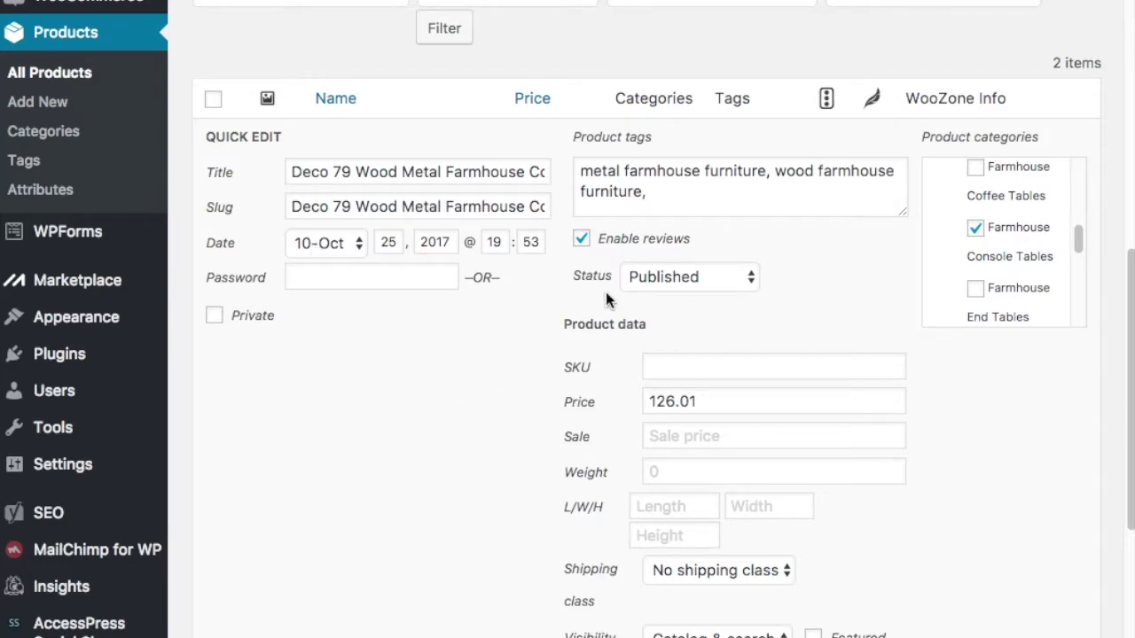
{"action": "scroll", "coordinate": [978, 444], "scroll_direction": "down", "scroll_amount": 6}
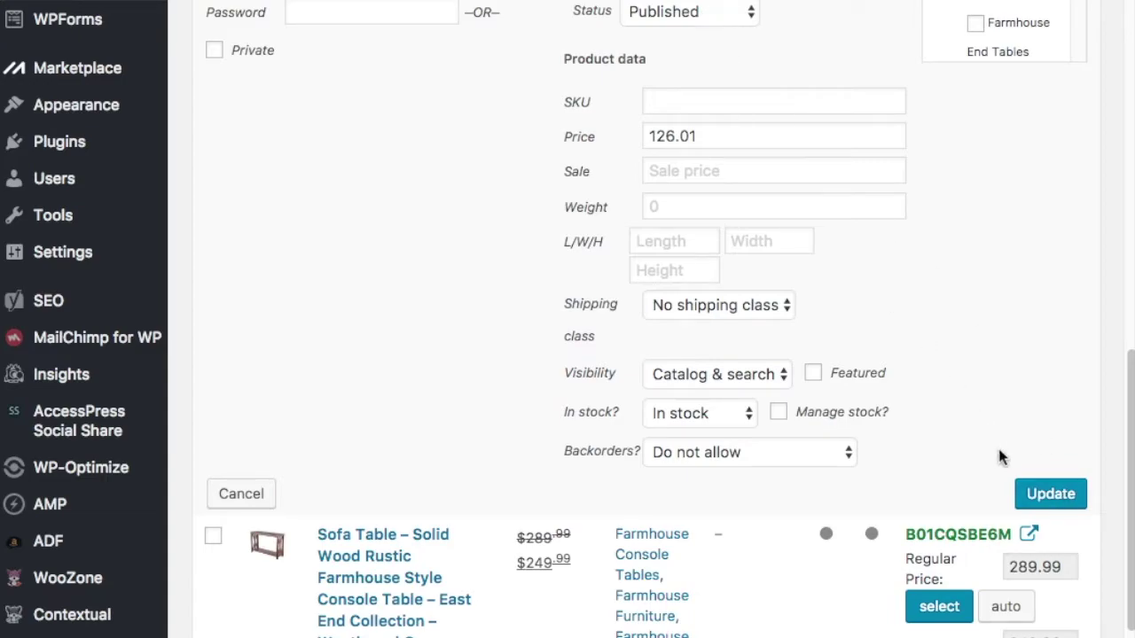
{"action": "left_click", "coordinate": [1036, 498]}
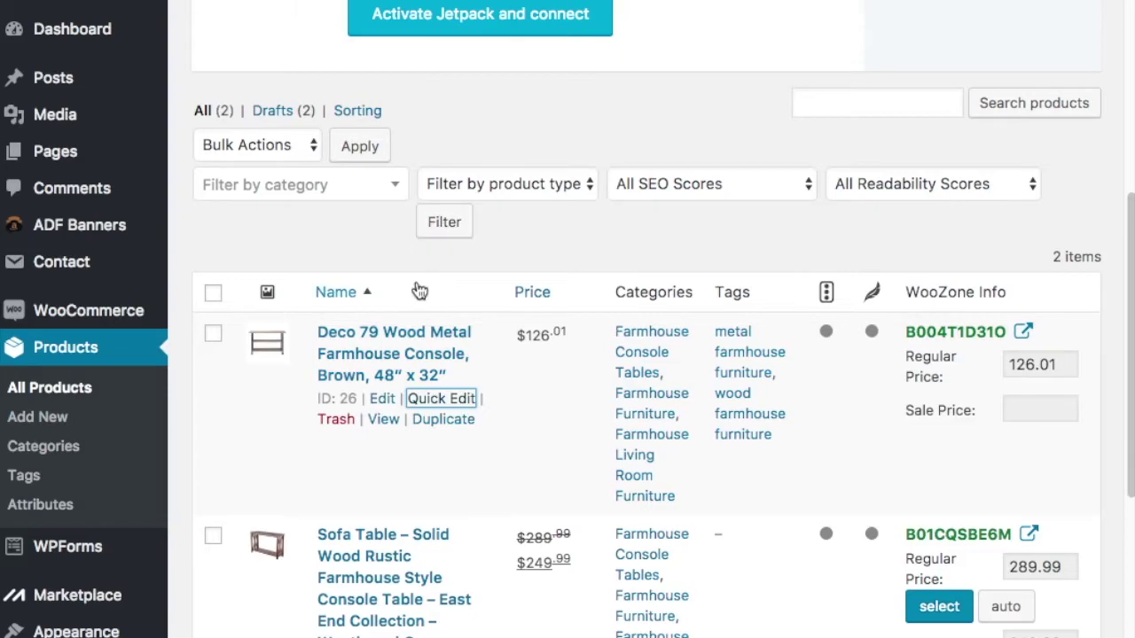
{"action": "right_click", "coordinate": [385, 419]}
Step: Open the Deco 79 console's storefront page in a new tab and scroll through it
{"action": "left_click", "coordinate": [390, 426]}
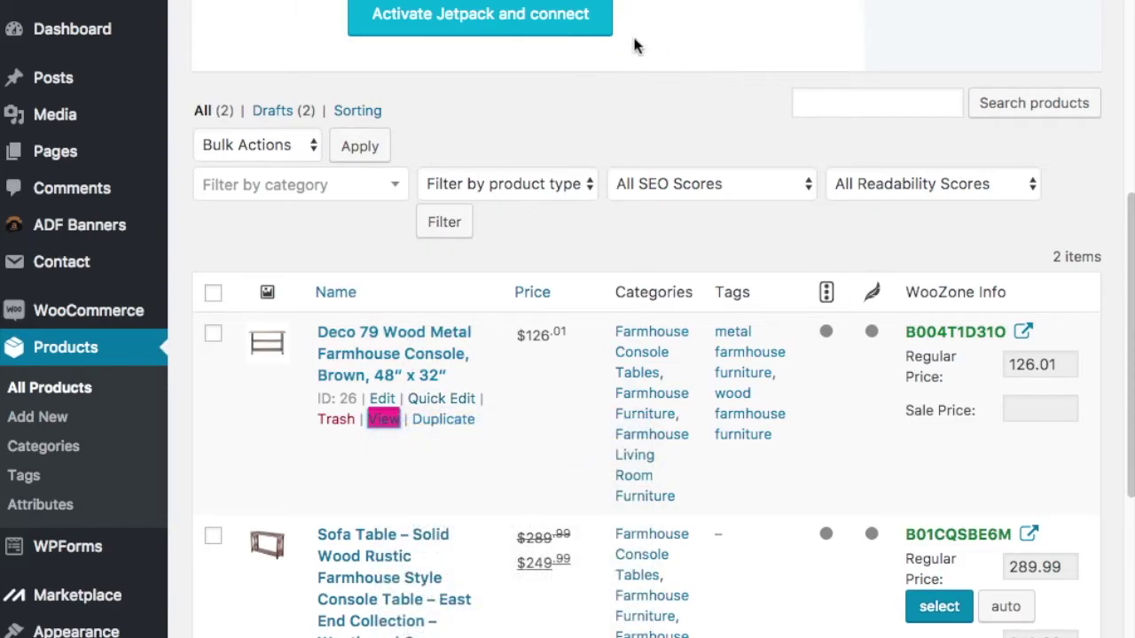
{"action": "key", "text": "ctrl+Tab"}
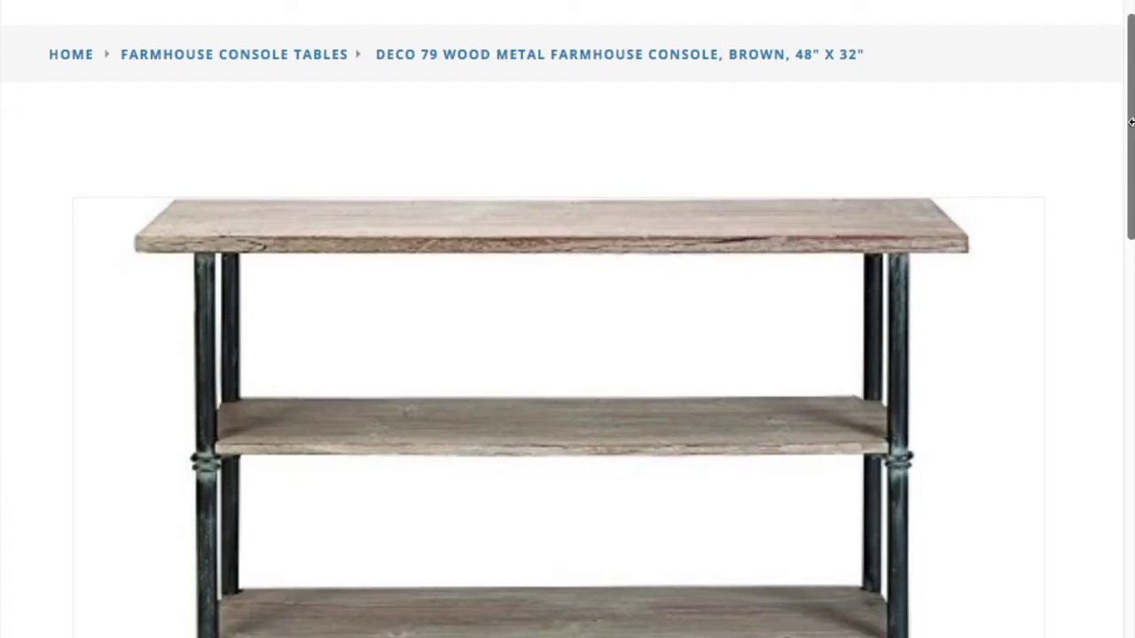
{"action": "left_click_drag", "start_coordinate": [1133, 125], "coordinate": [1133, 131]}
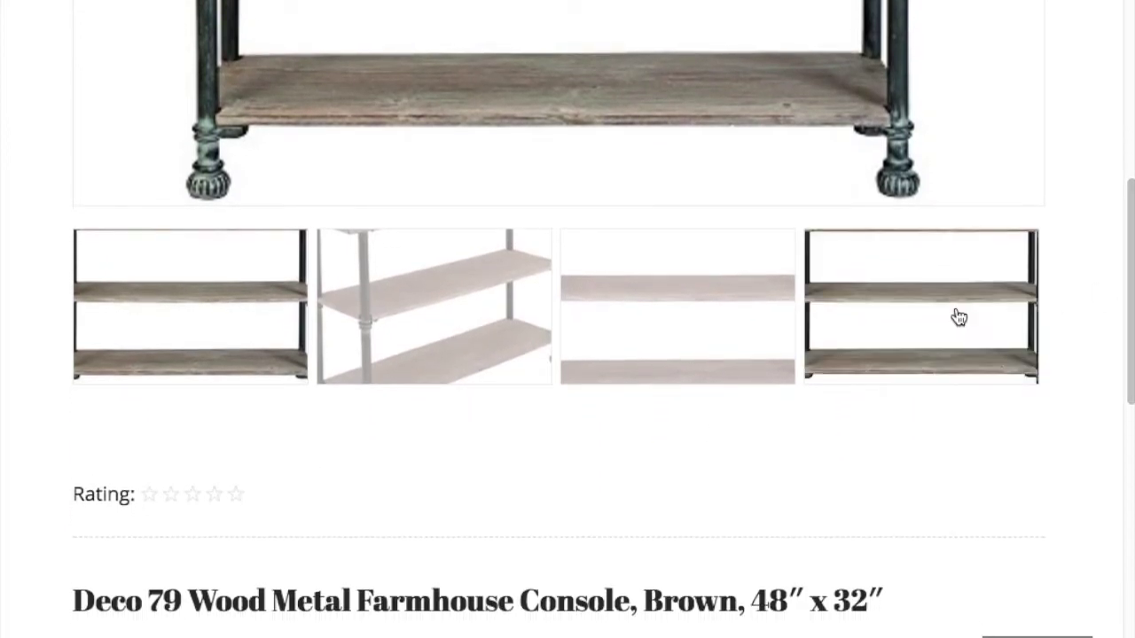
{"action": "left_click_drag", "start_coordinate": [1131, 287], "coordinate": [1131, 296]}
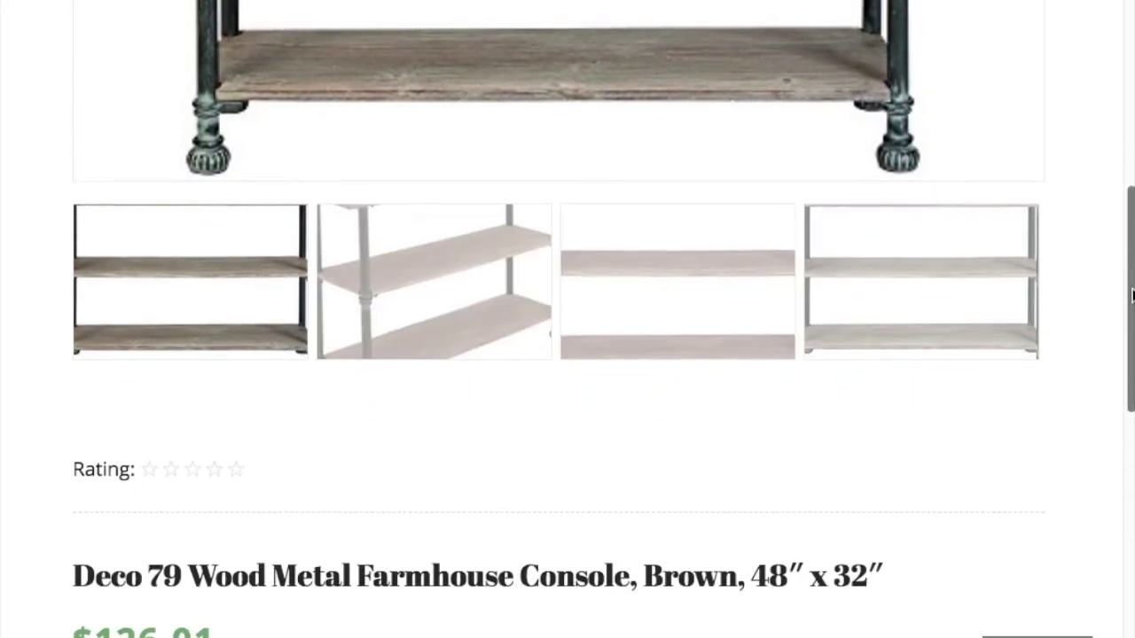
{"action": "scroll", "coordinate": [1132, 295], "scroll_direction": "down", "scroll_amount": 4}
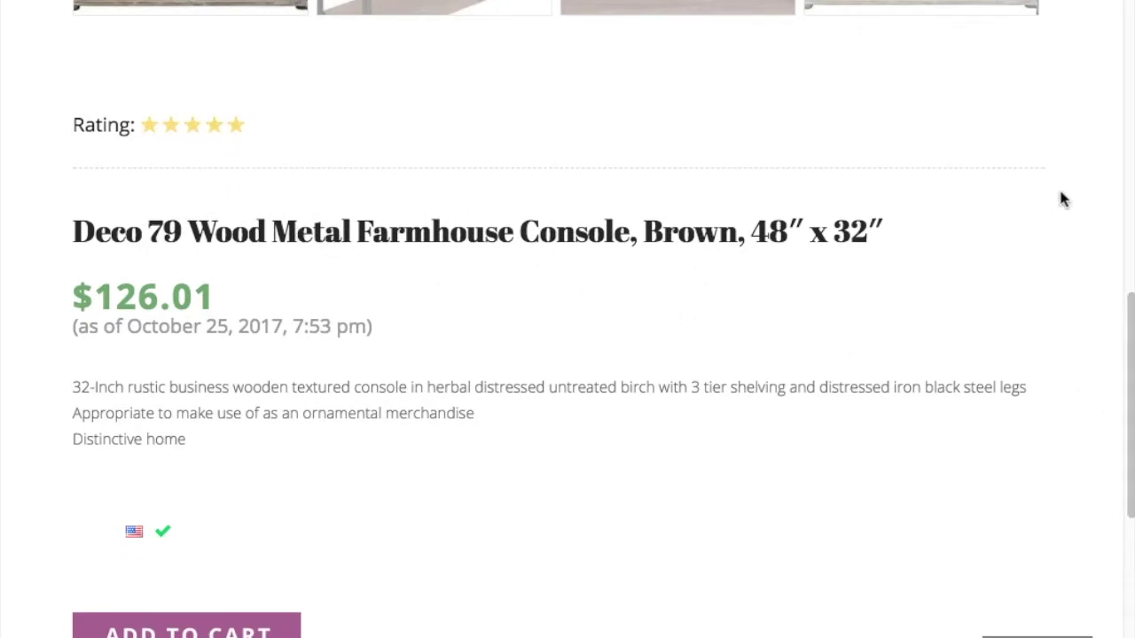
{"action": "scroll", "coordinate": [1130, 335], "scroll_direction": "down", "scroll_amount": 3}
{"action": "scroll", "coordinate": [1131, 335], "scroll_direction": "down", "scroll_amount": 5}
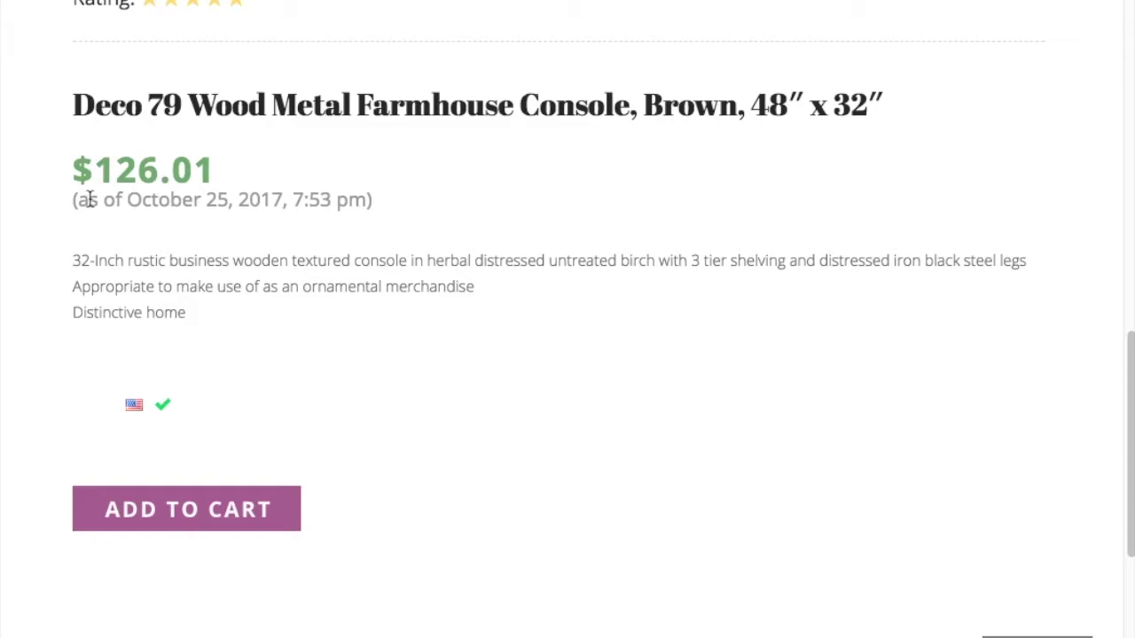
Step: Check the price's as-of date, then close the tab to return to the admin products list
{"action": "left_click_drag", "start_coordinate": [75, 200], "coordinate": [354, 204]}
{"action": "left_click", "coordinate": [431, 218]}
{"action": "scroll", "coordinate": [1097, 228], "scroll_direction": "down", "scroll_amount": 8}
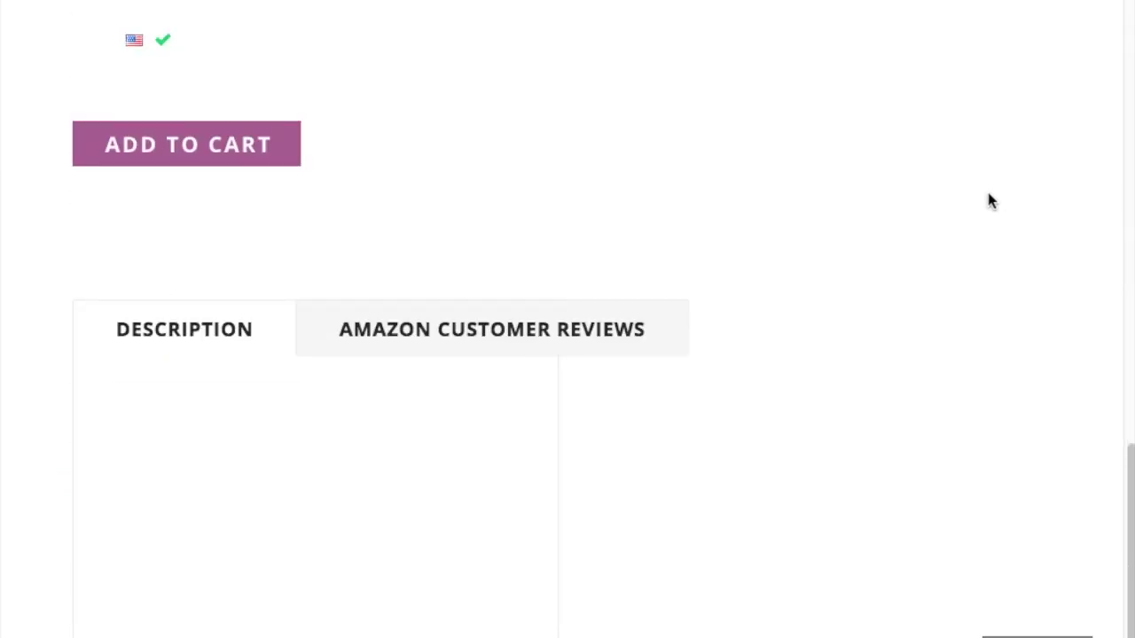
{"action": "scroll", "coordinate": [987, 208], "scroll_direction": "up", "scroll_amount": 4}
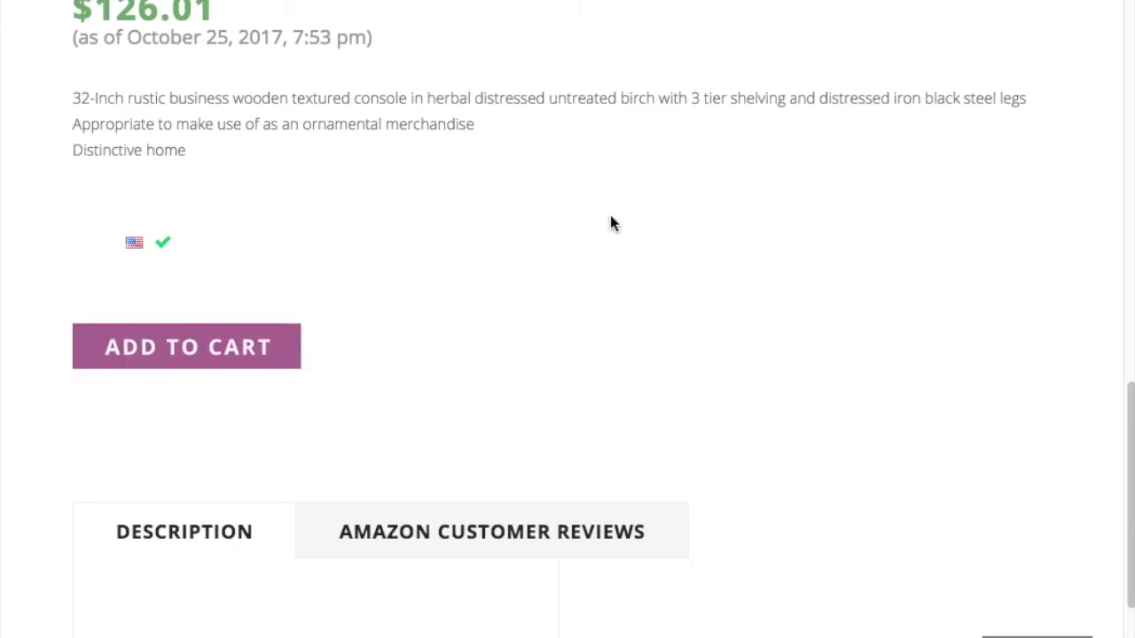
{"action": "scroll", "coordinate": [1023, 218], "scroll_direction": "up", "scroll_amount": 8}
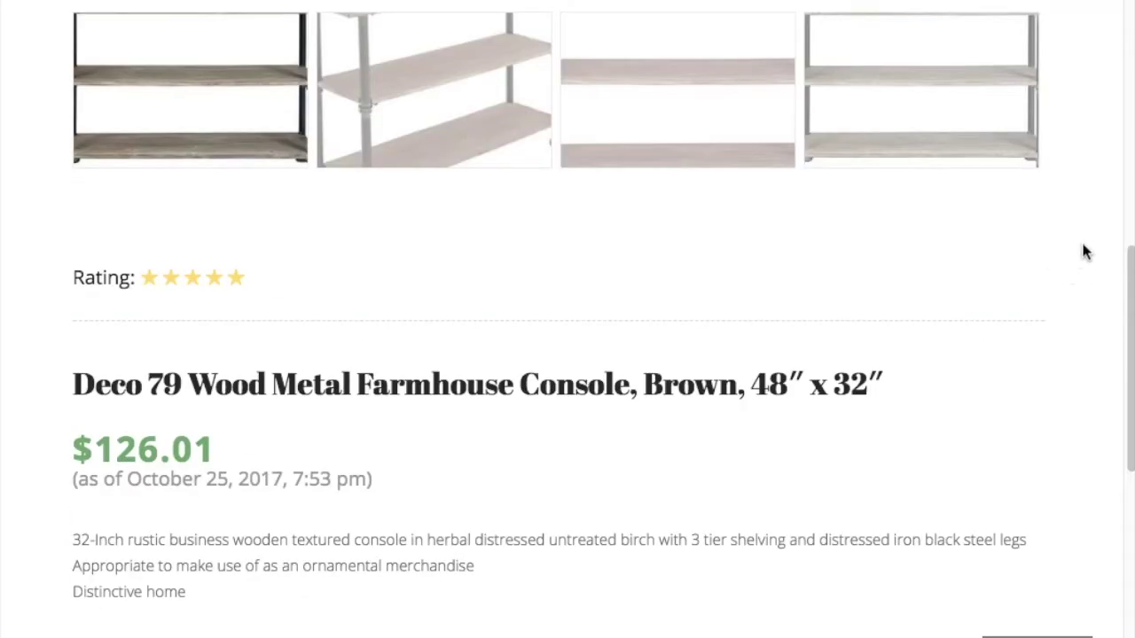
{"action": "scroll", "coordinate": [1084, 253], "scroll_direction": "up", "scroll_amount": 10}
{"action": "scroll", "coordinate": [370, 333], "scroll_direction": "up", "scroll_amount": 4}
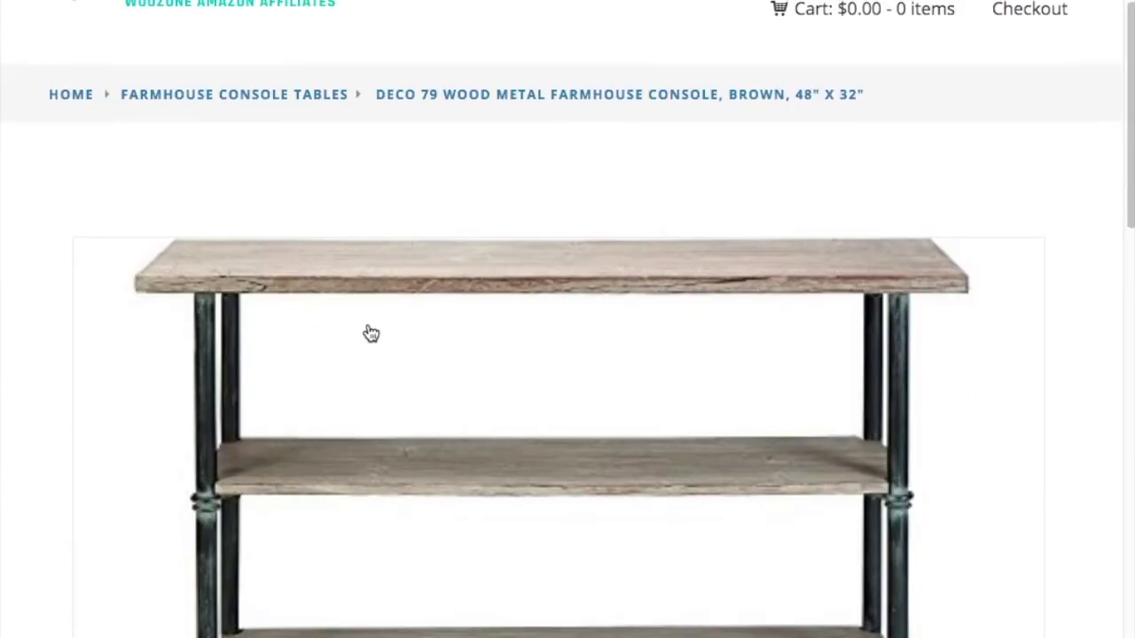
{"action": "scroll", "coordinate": [370, 334], "scroll_direction": "down", "scroll_amount": 15}
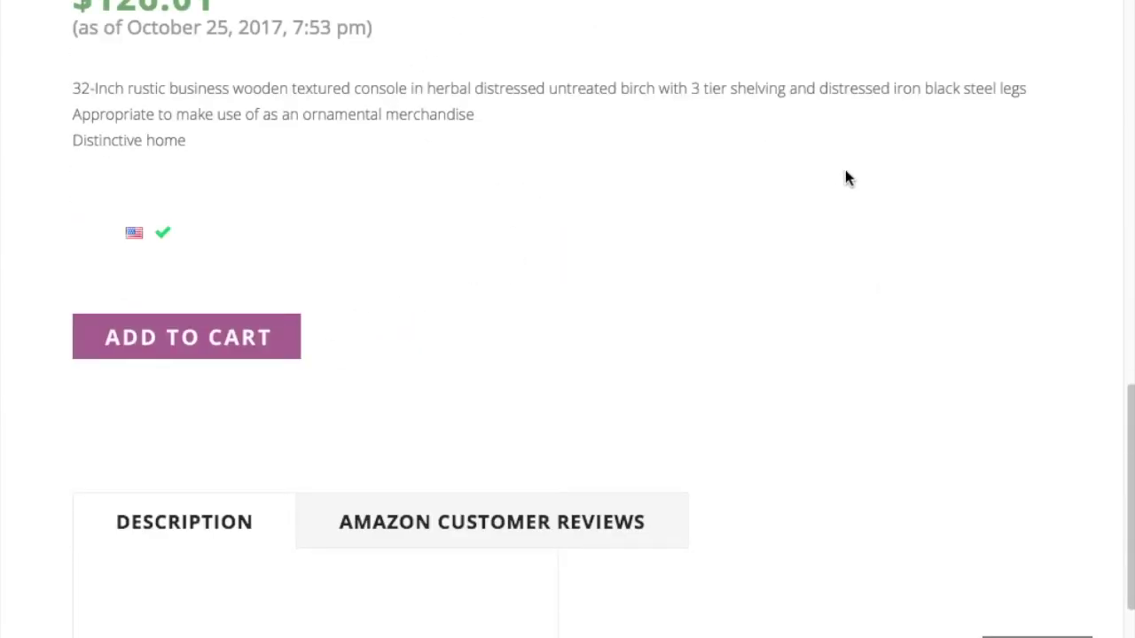
{"action": "scroll", "coordinate": [997, 280], "scroll_direction": "up", "scroll_amount": 8}
{"action": "scroll", "coordinate": [998, 280], "scroll_direction": "up", "scroll_amount": 12}
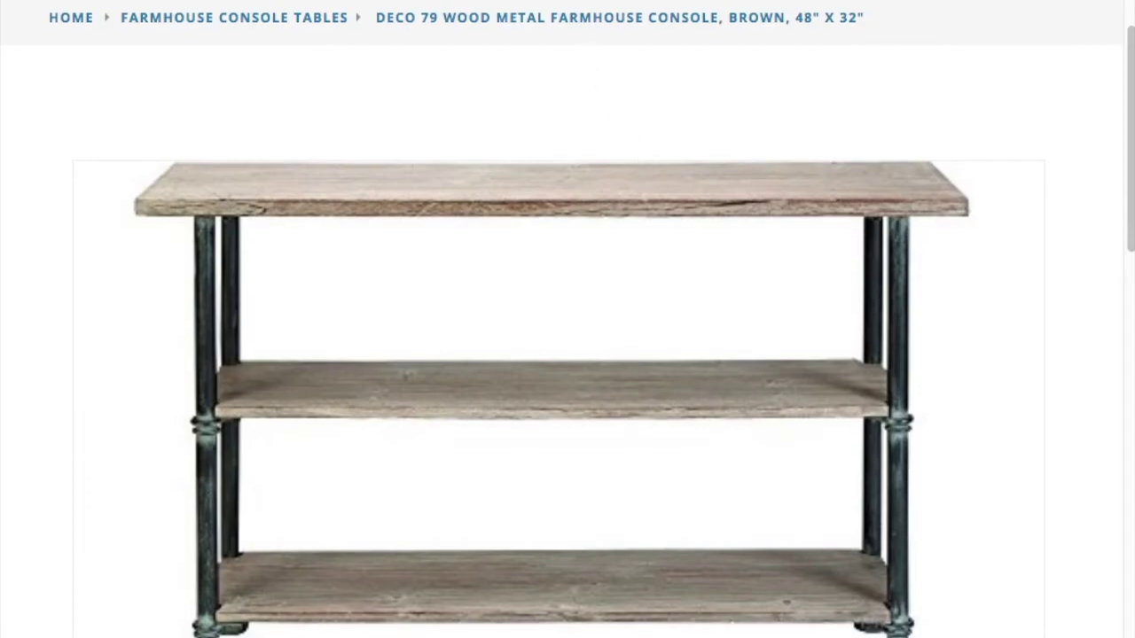
{"action": "key", "text": "ctrl+w"}
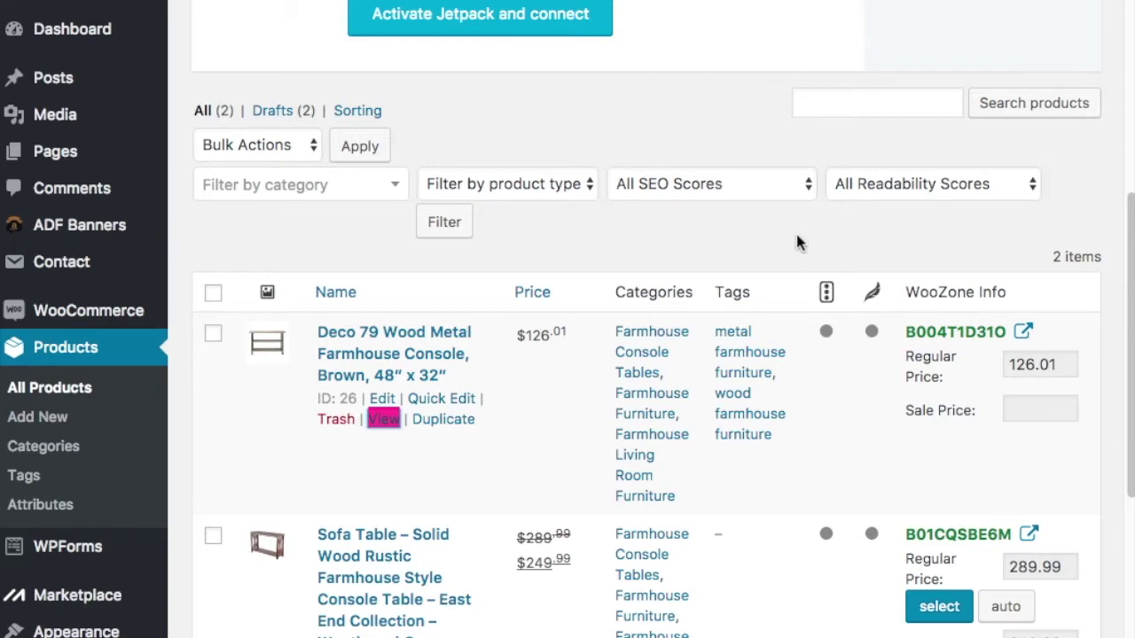
Step: Open the Deco 79 product's edit page and expand the Yoast snippet editor
{"action": "scroll", "coordinate": [630, 279], "scroll_direction": "down", "scroll_amount": 1}
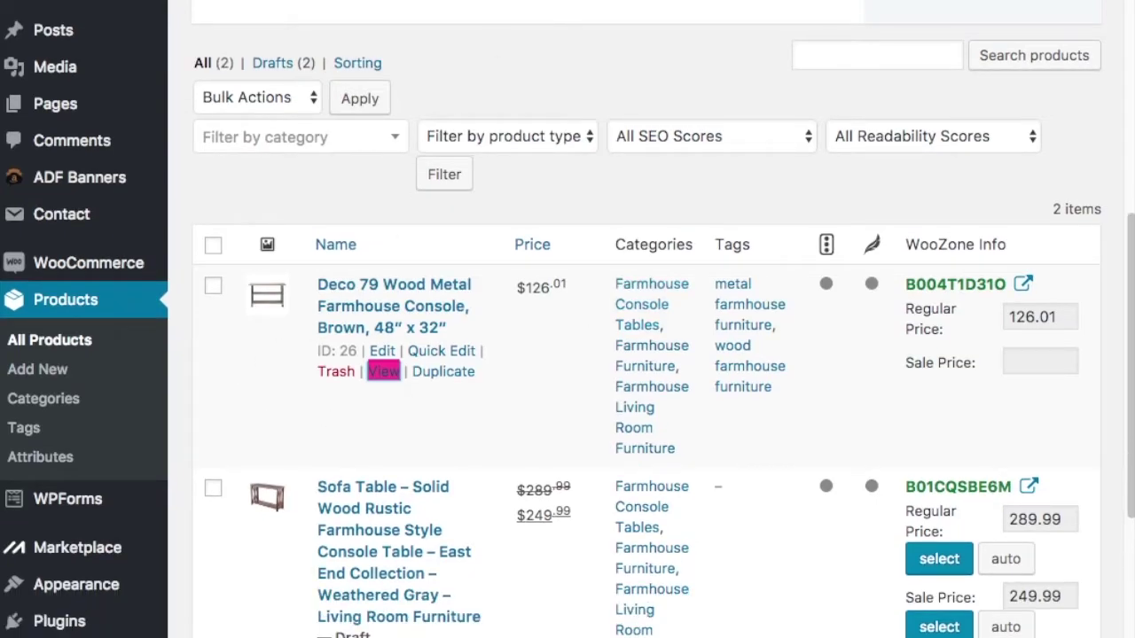
{"action": "left_click", "coordinate": [382, 351]}
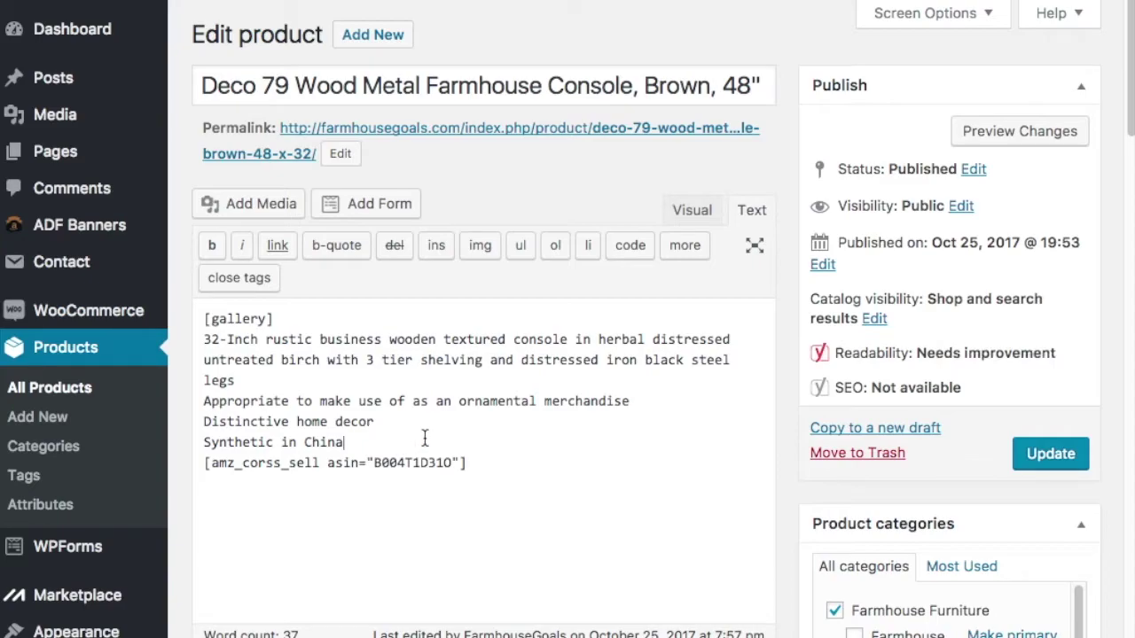
{"action": "scroll", "coordinate": [603, 337], "scroll_direction": "down", "scroll_amount": 1}
{"action": "scroll", "coordinate": [728, 257], "scroll_direction": "down", "scroll_amount": 1}
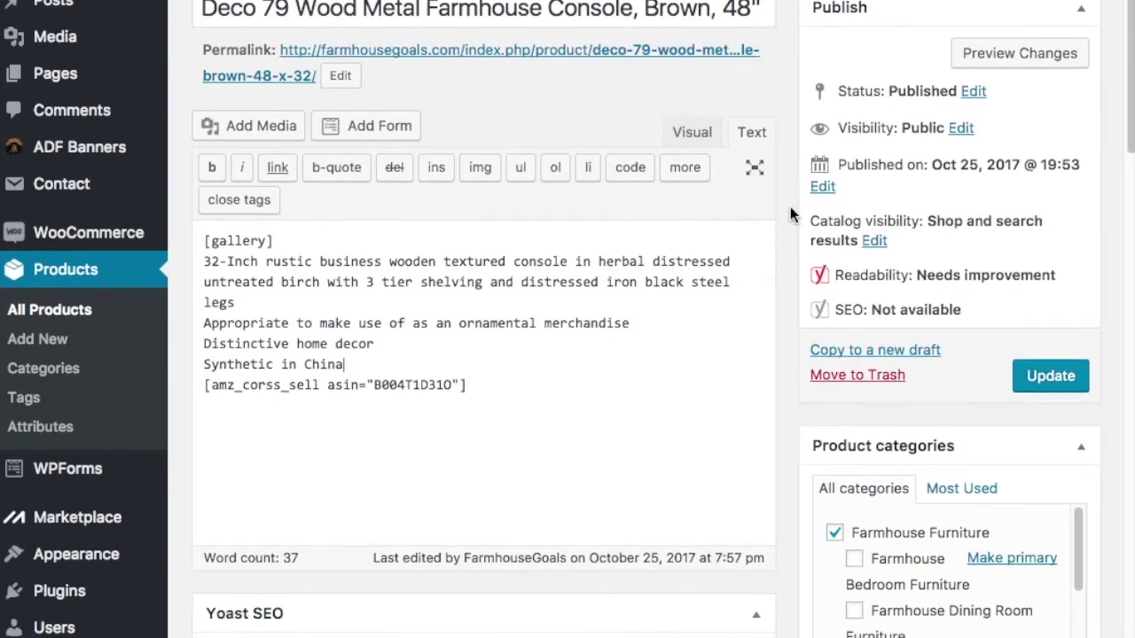
{"action": "scroll", "coordinate": [792, 214], "scroll_direction": "down", "scroll_amount": 6}
{"action": "left_click", "coordinate": [492, 310]}
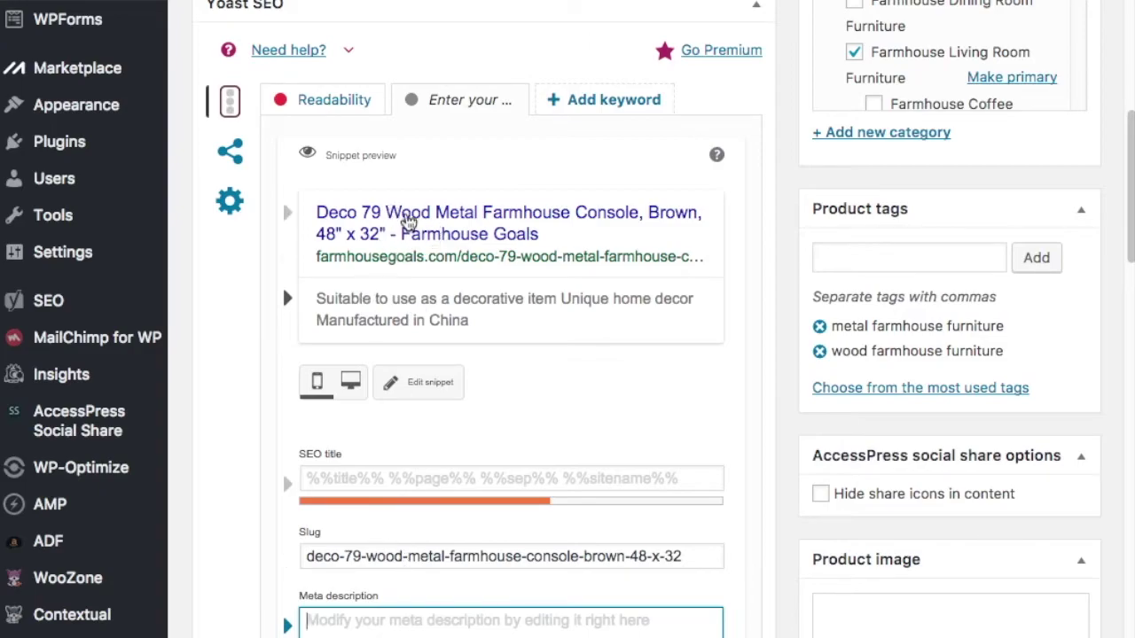
Step: Copy the full product title for use in the Yoast SEO title field
{"action": "scroll", "coordinate": [621, 315], "scroll_direction": "up", "scroll_amount": 10}
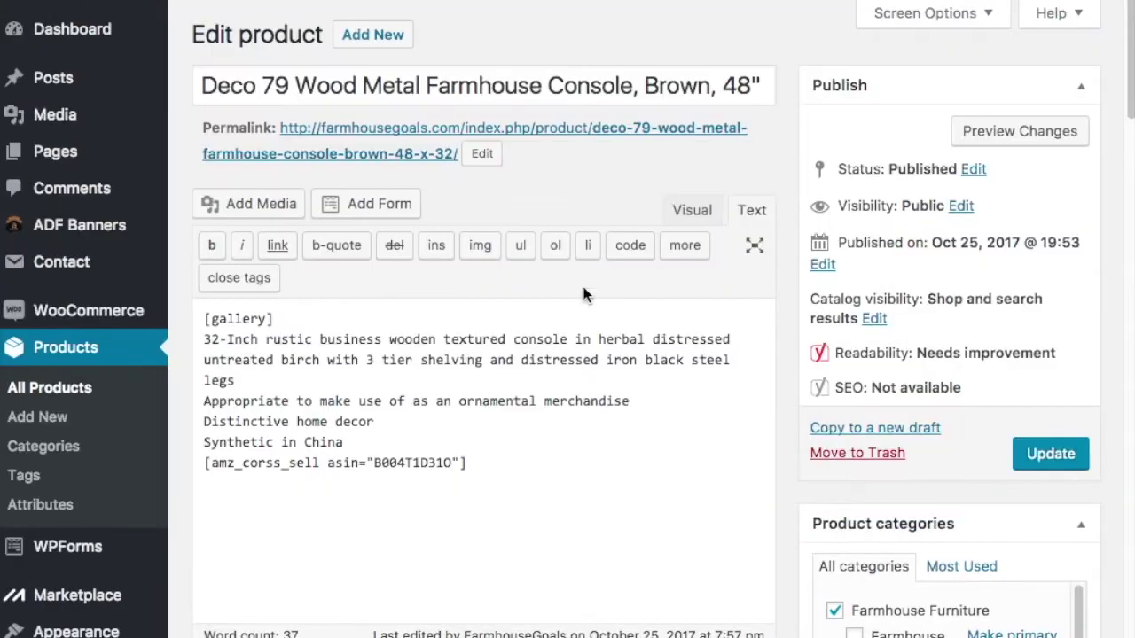
{"action": "triple_click", "coordinate": [444, 92]}
{"action": "scroll", "coordinate": [781, 256], "scroll_direction": "down", "scroll_amount": 10}
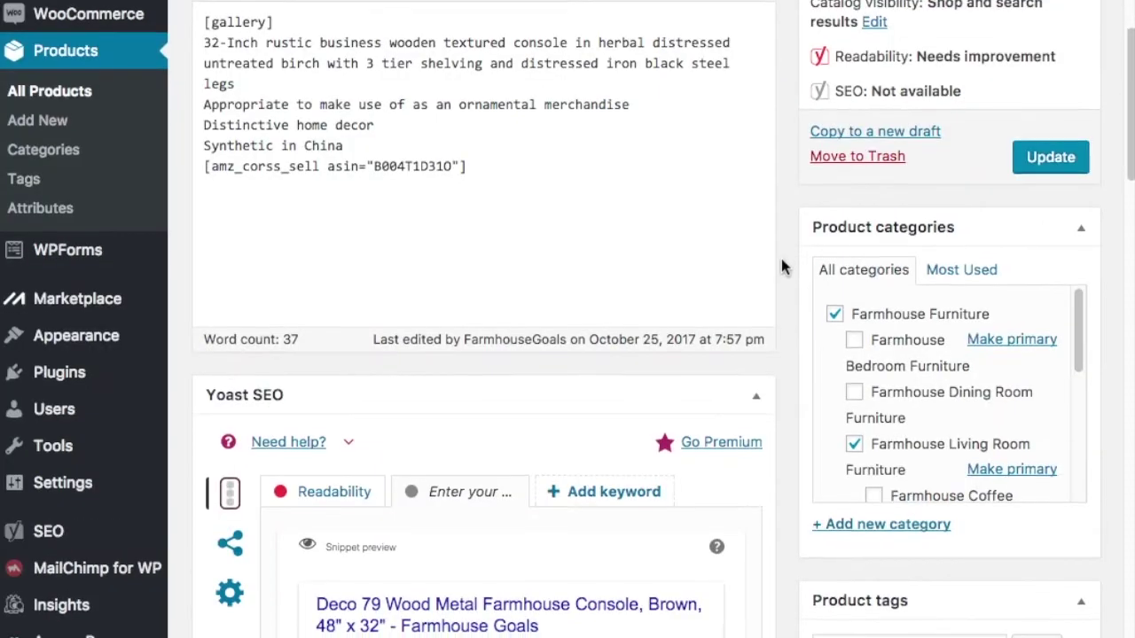
{"action": "left_click", "coordinate": [520, 390]}
Step: Set the SEO title to the pasted product title followed by ' - Farmhouse Goals'
{"action": "type", "text": "Deco 79 Wood Metal Farmhouse Console, Brown, 48\" x 32\""}
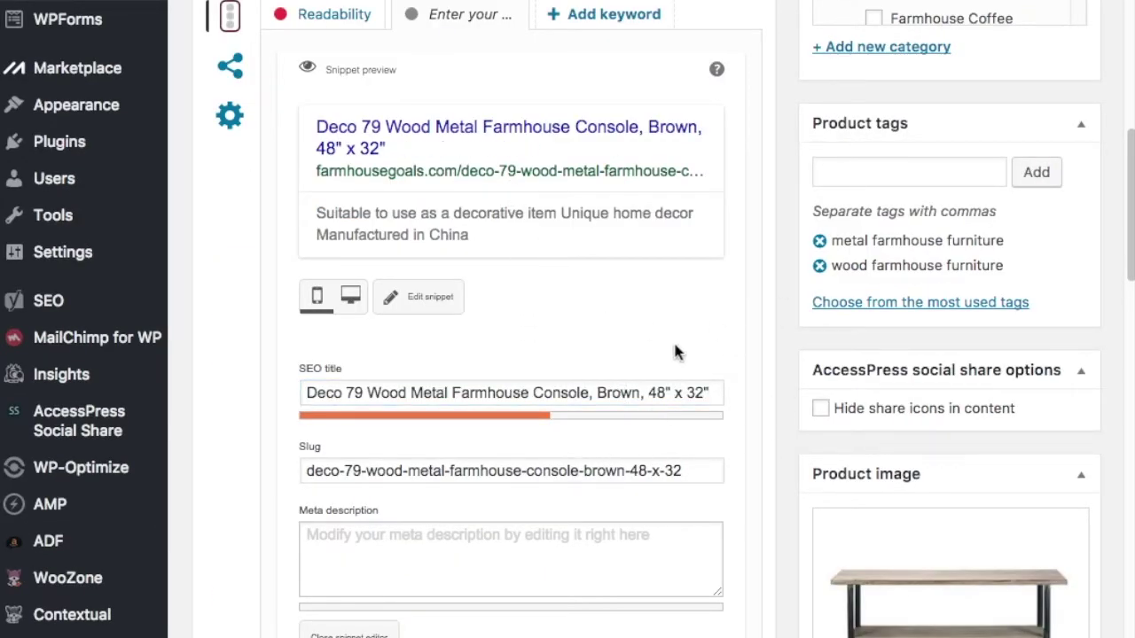
{"action": "left_click", "coordinate": [718, 393]}
{"action": "type", "text": "- Farmgo"}
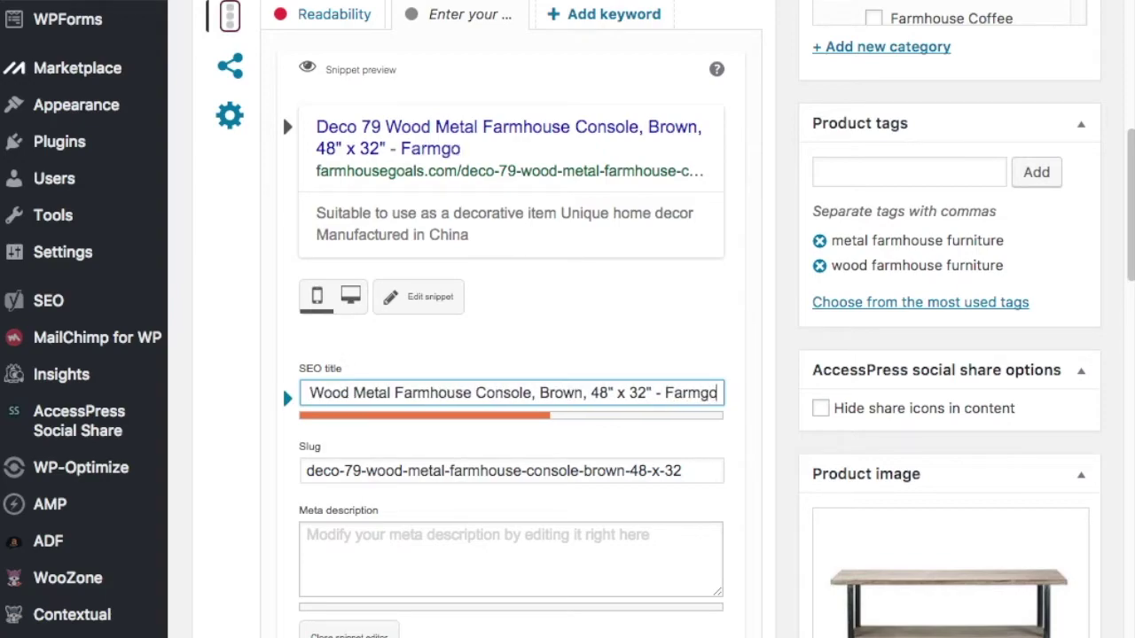
{"action": "key", "text": "BackSpace"}
{"action": "type", "text": "h"}
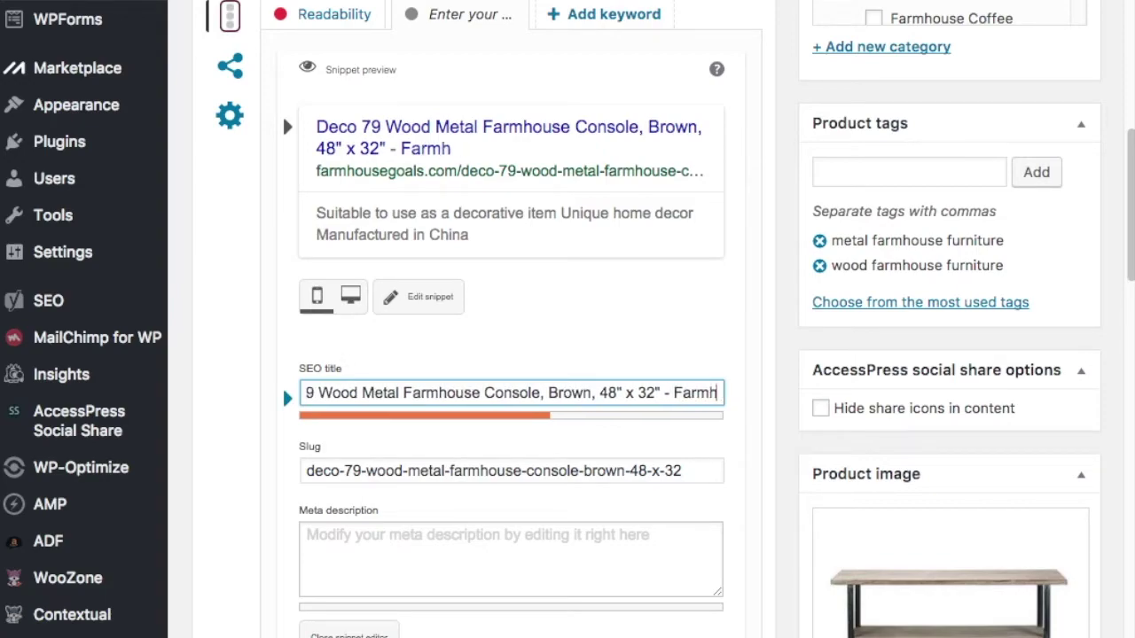
{"action": "type", "text": "ouse Goals"}
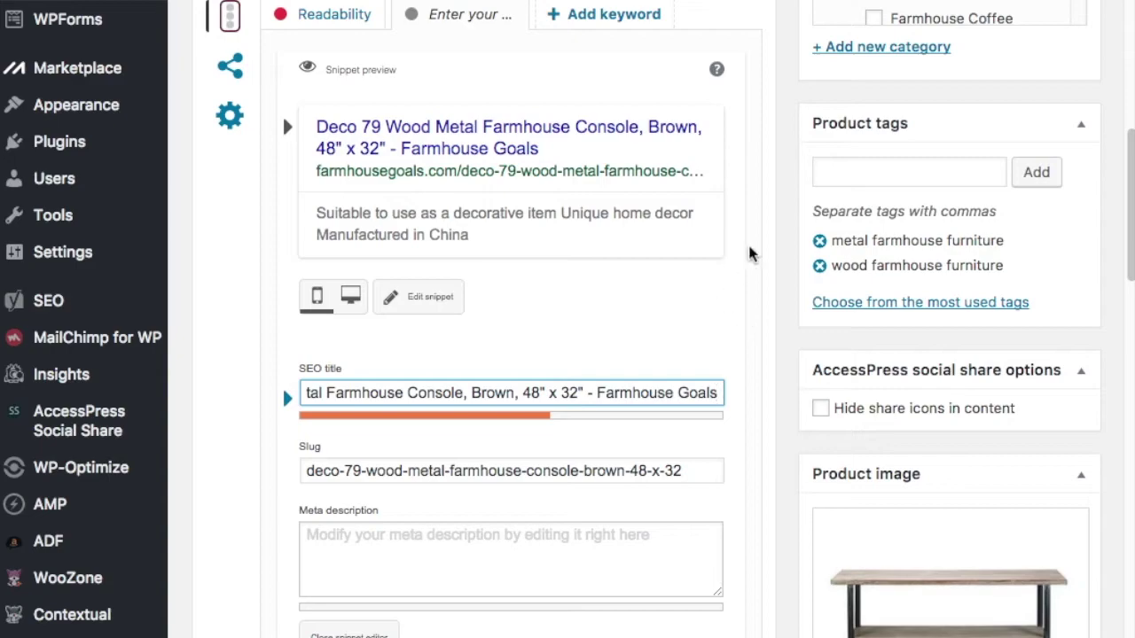
{"action": "left_click", "coordinate": [777, 186]}
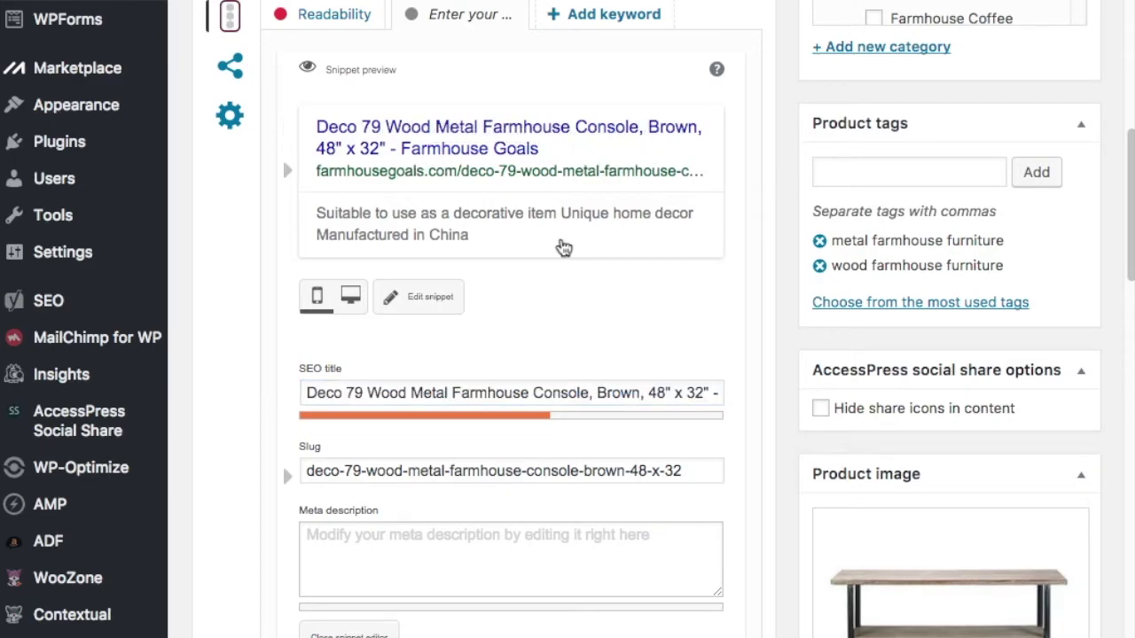
Step: Begin the meta description with 'Discover our' plus the product title, trimmed, with 'Brown' added
{"action": "scroll", "coordinate": [780, 309], "scroll_direction": "down", "scroll_amount": 1}
{"action": "scroll", "coordinate": [781, 308], "scroll_direction": "down", "scroll_amount": 2}
{"action": "left_click", "coordinate": [600, 337]}
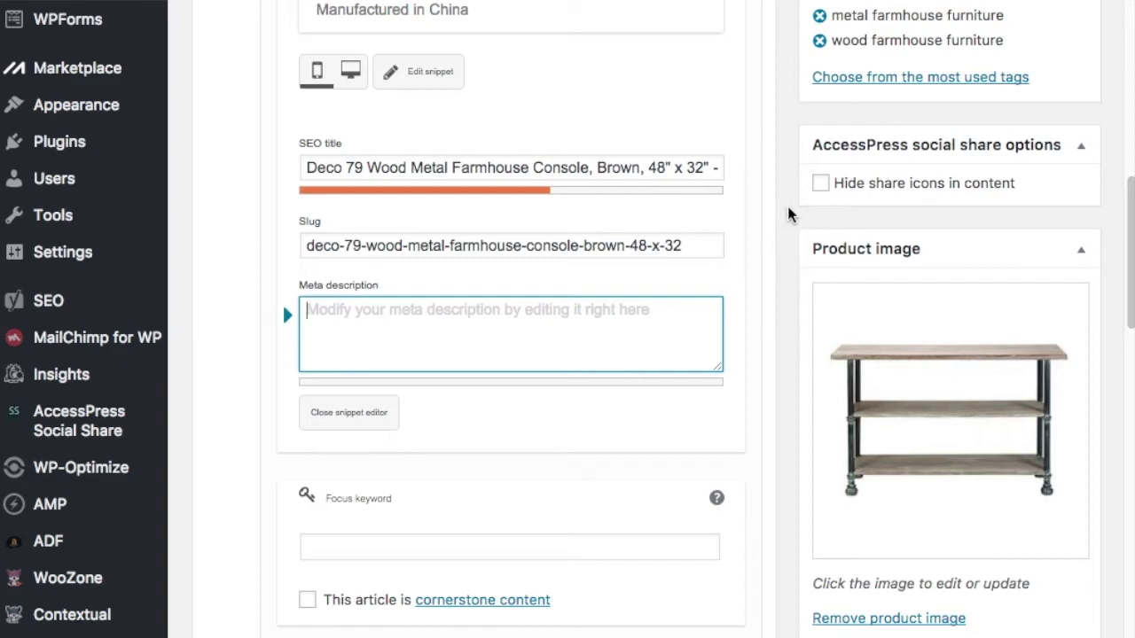
{"action": "type", "text": "Discover"}
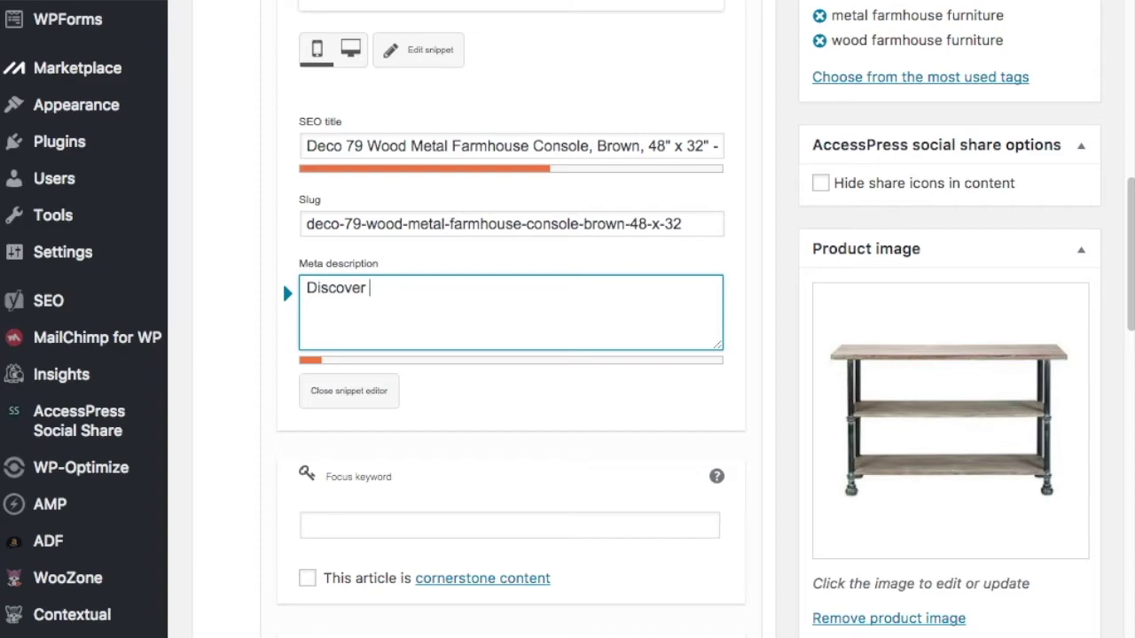
{"action": "type", "text": "our"}
{"action": "type", "text": "Deco 79 Wood Metal Farmhouse Console, Brown, 48\" x 32\""}
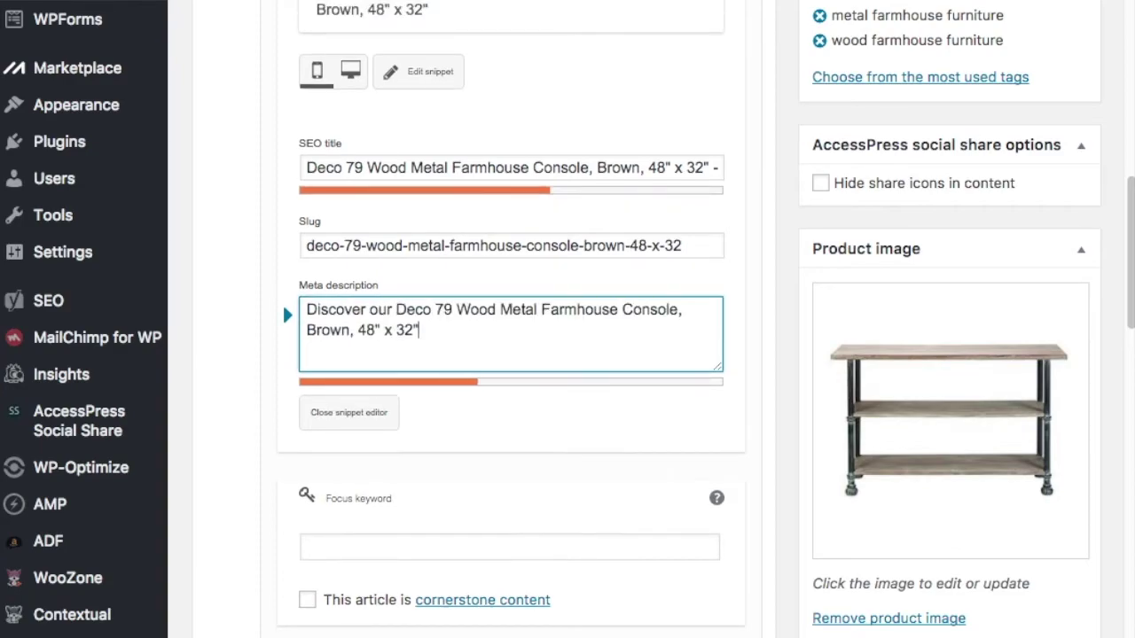
{"action": "left_click_drag", "start_coordinate": [451, 329], "coordinate": [304, 329]}
{"action": "key", "text": "BackSpace"}
{"action": "key", "text": "BackSpace"}
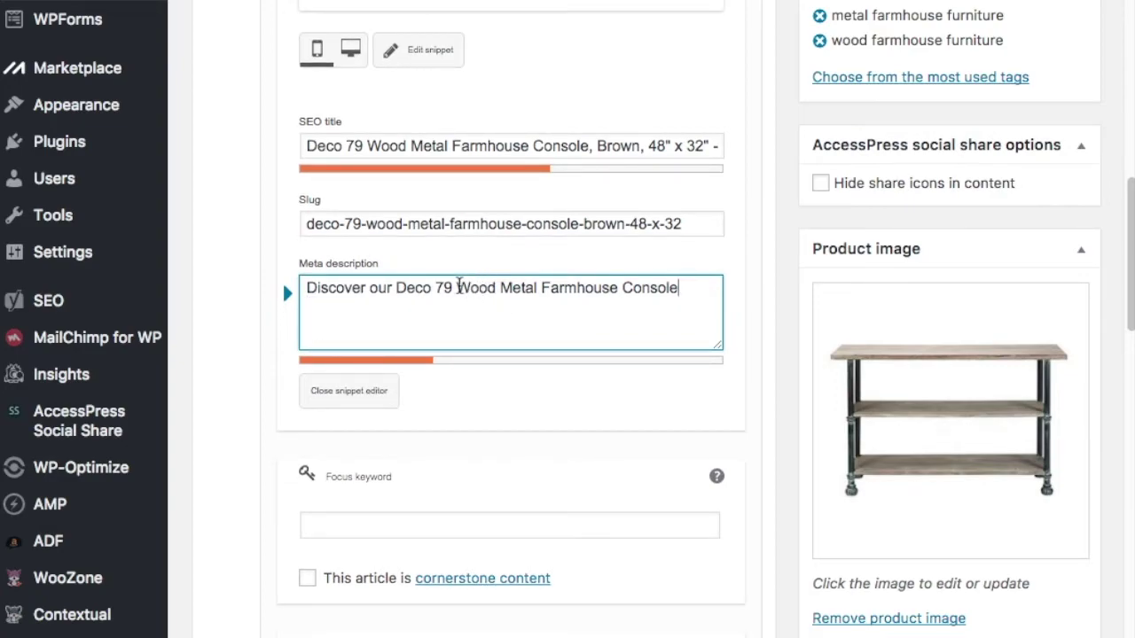
{"action": "left_click", "coordinate": [452, 289]}
{"action": "type", "text": "Brown"}
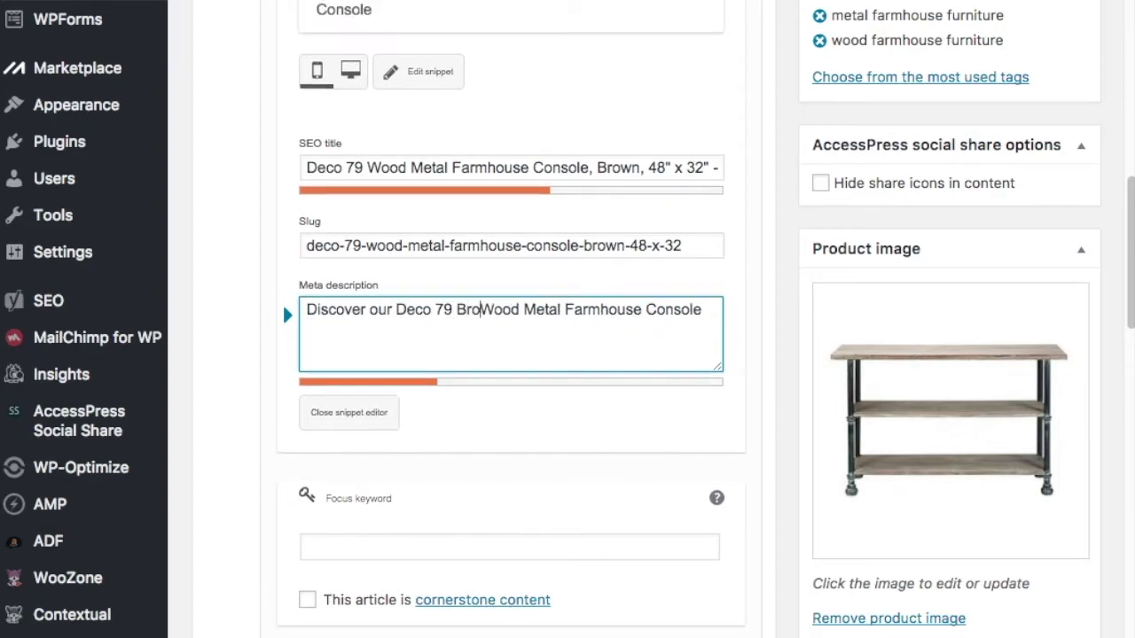
Step: End the meta description with 'It is the perfect farmhouse furniture for your living room behind your beautiful sofa.'
{"action": "left_click", "coordinate": [443, 326]}
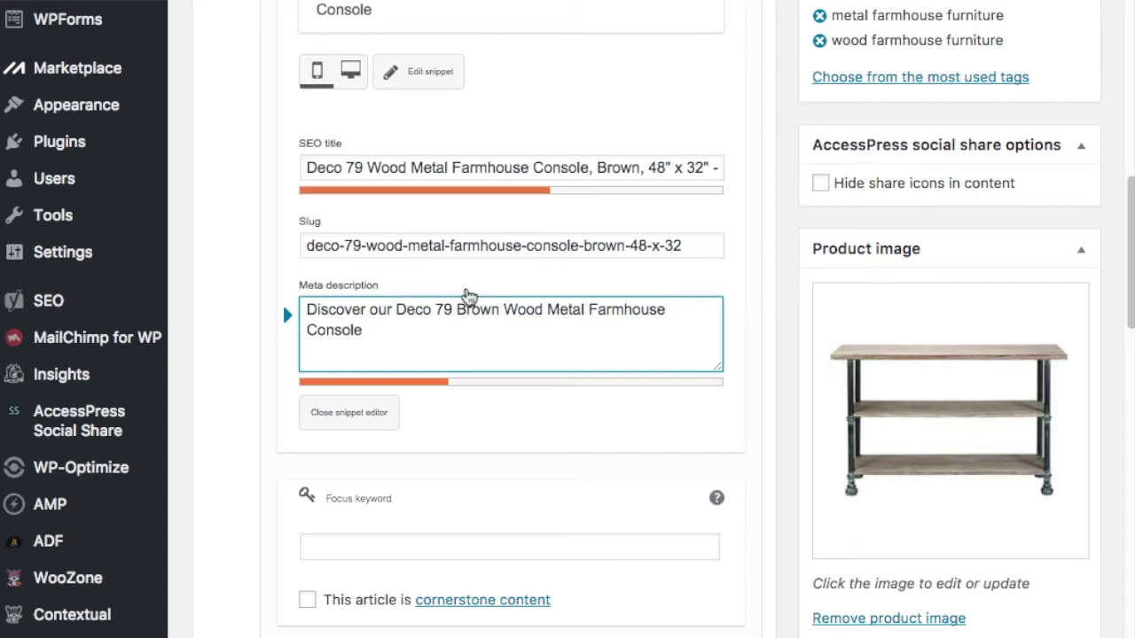
{"action": "type", "text": ". It is the perfect farmhouse furniture for your living room behind your f"}
{"action": "key", "text": "BackSpace"}
{"action": "type", "text": "se"}
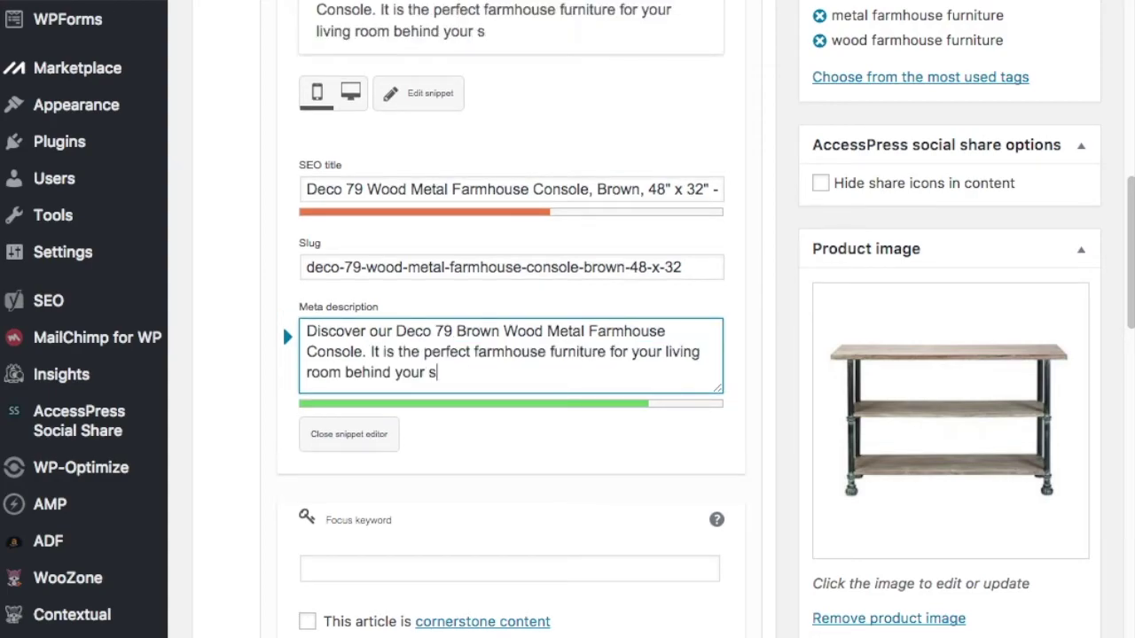
{"action": "key", "text": "BackSpace"}
{"action": "key", "text": "BackSpace"}
{"action": "type", "text": "beautifu"}
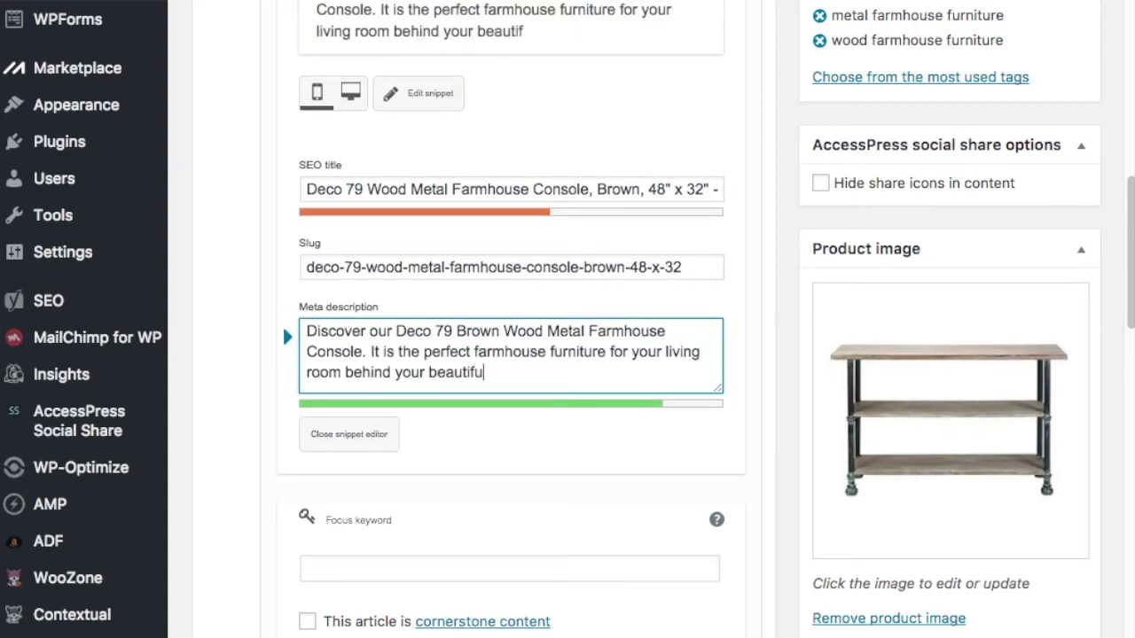
{"action": "type", "text": "l sofa."}
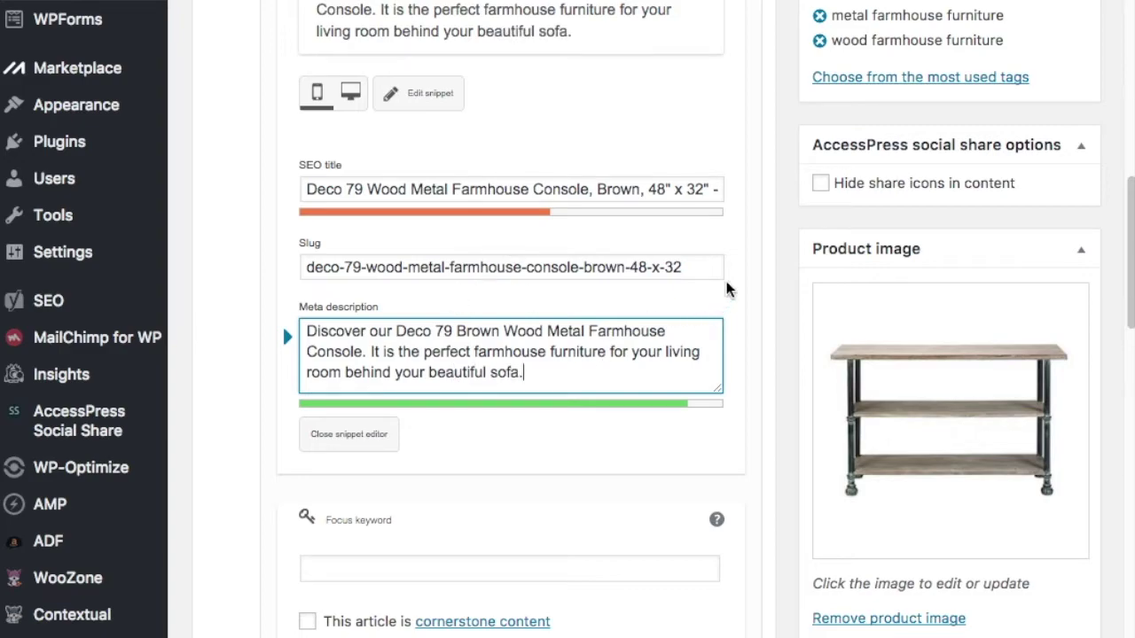
{"action": "left_click", "coordinate": [779, 211]}
{"action": "scroll", "coordinate": [779, 210], "scroll_direction": "up", "scroll_amount": 5}
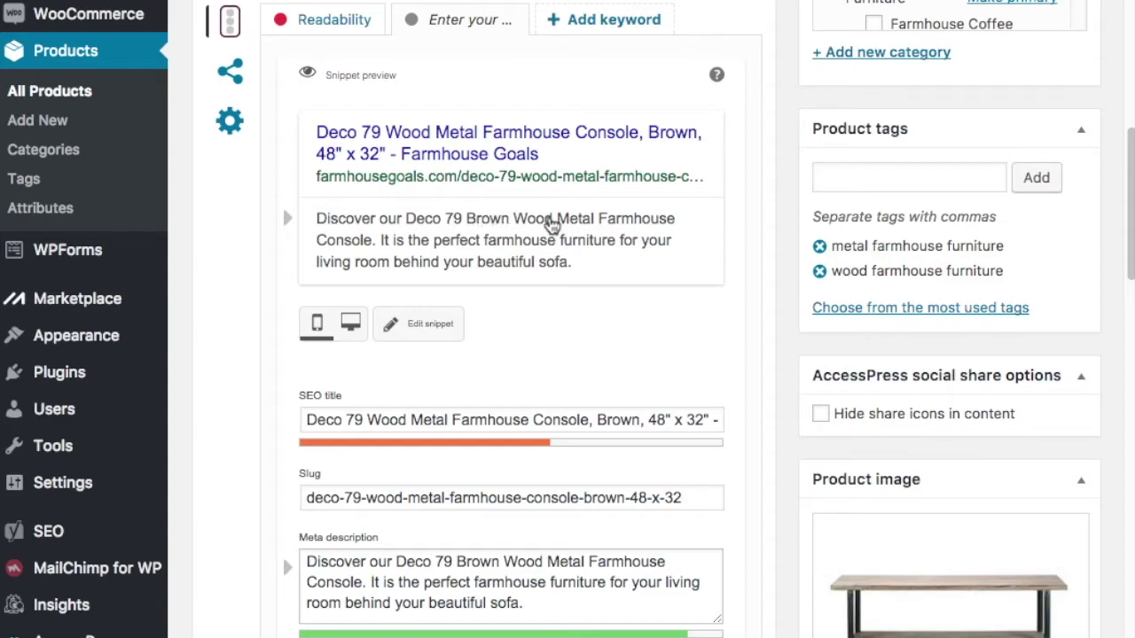
{"action": "scroll", "coordinate": [777, 248], "scroll_direction": "down", "scroll_amount": 6}
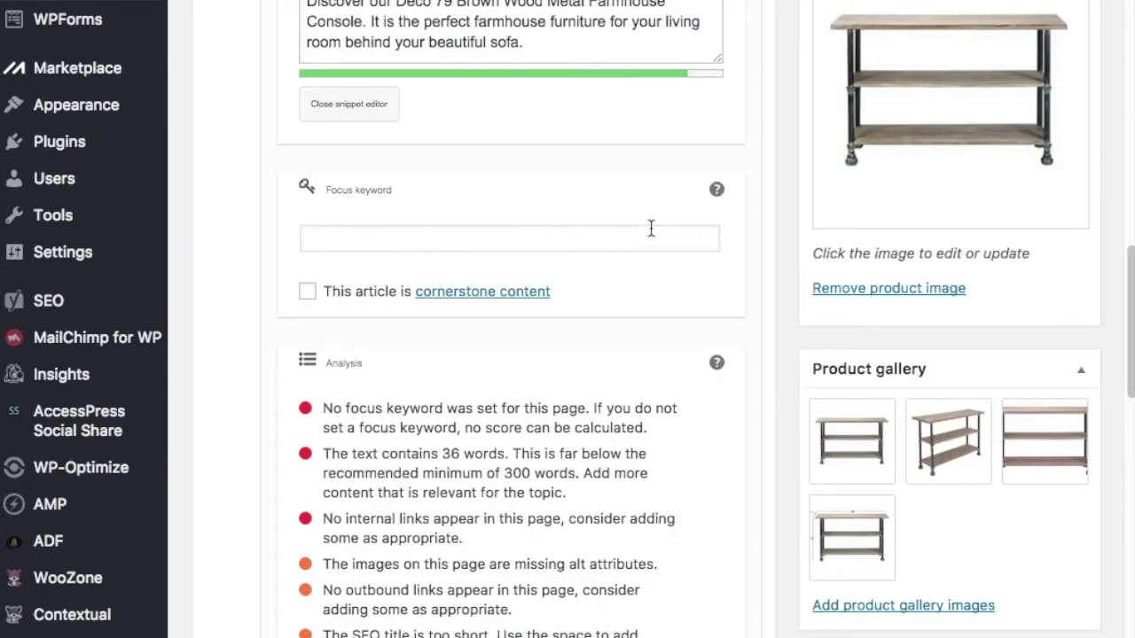
{"action": "left_click", "coordinate": [400, 239]}
Step: Type a focus keyword ending in 'wood metal console tab'
{"action": "scroll", "coordinate": [783, 218], "scroll_direction": "up", "scroll_amount": 4}
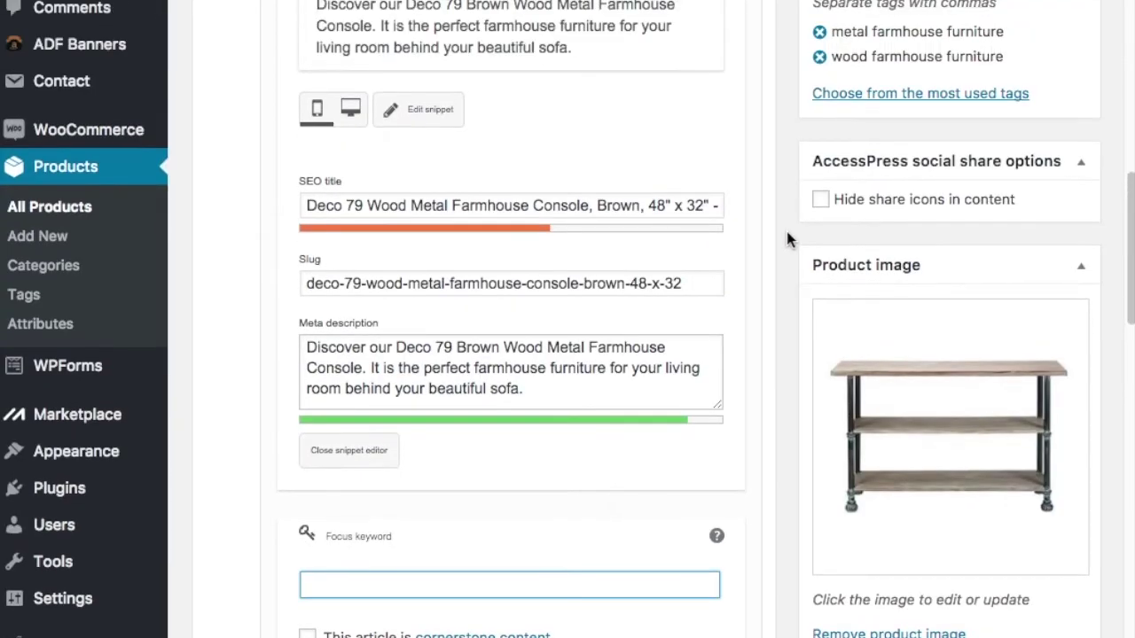
{"action": "scroll", "coordinate": [788, 241], "scroll_direction": "down", "scroll_amount": 2}
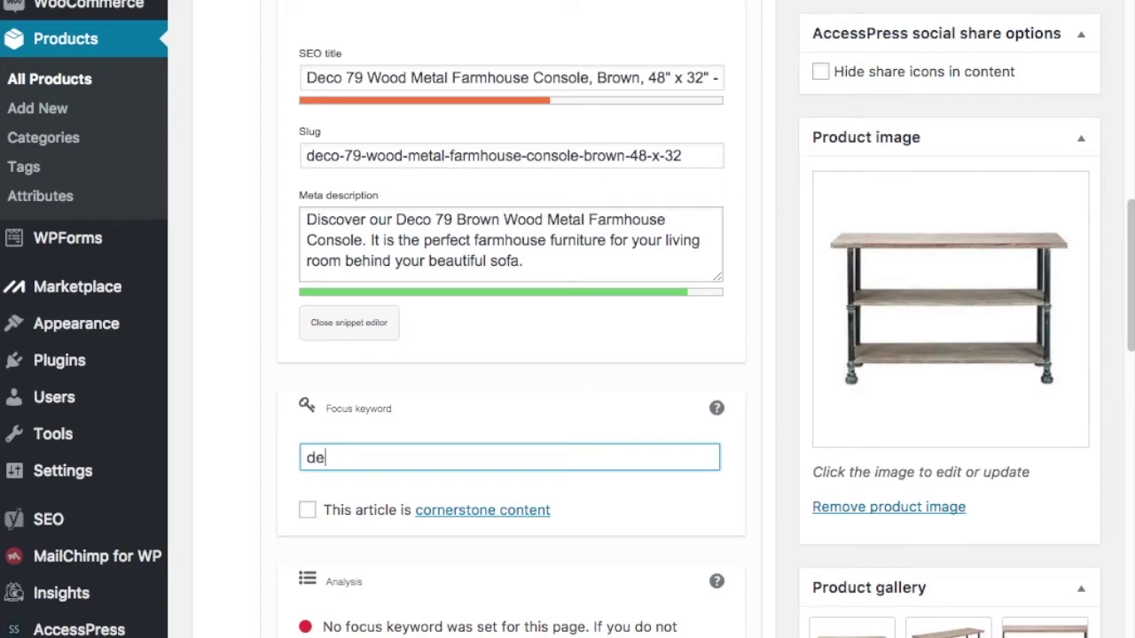
{"action": "type", "text": "79"}
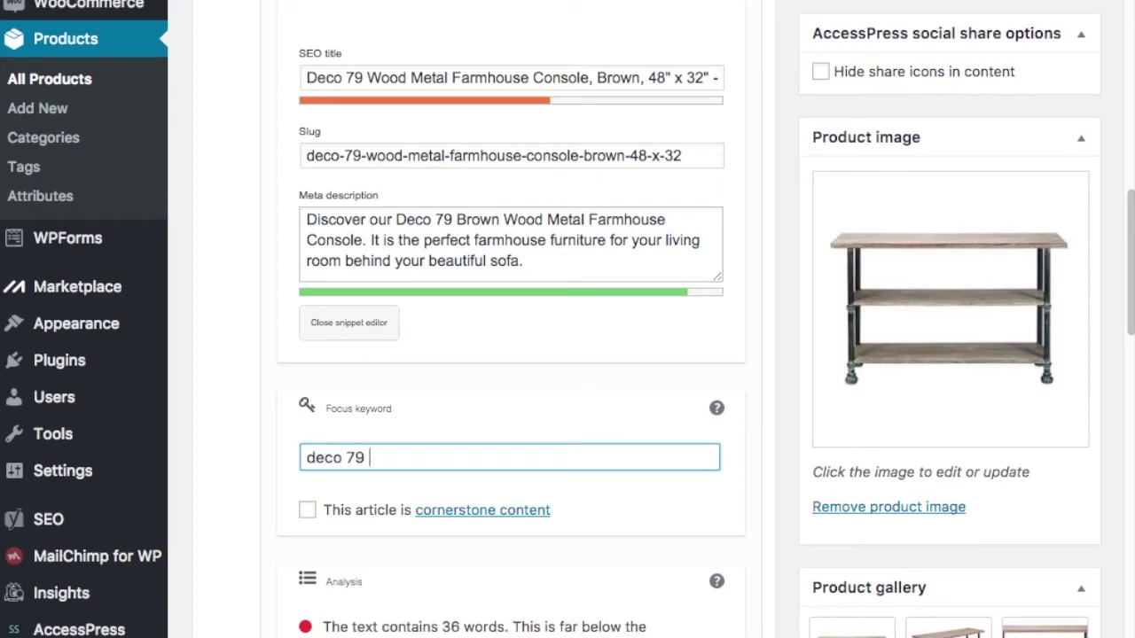
{"action": "type", "text": " me"}
{"action": "key", "text": "BackSpace"}
{"action": "key", "text": "BackSpace"}
{"action": "type", "text": "wood metal console table"}
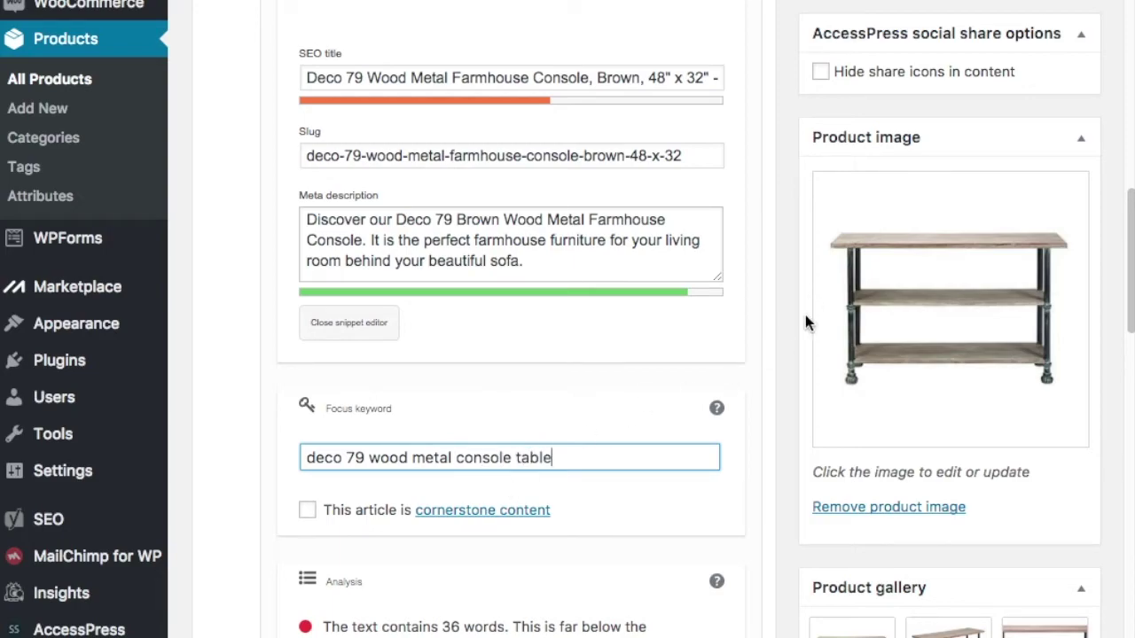
{"action": "left_click", "coordinate": [780, 359]}
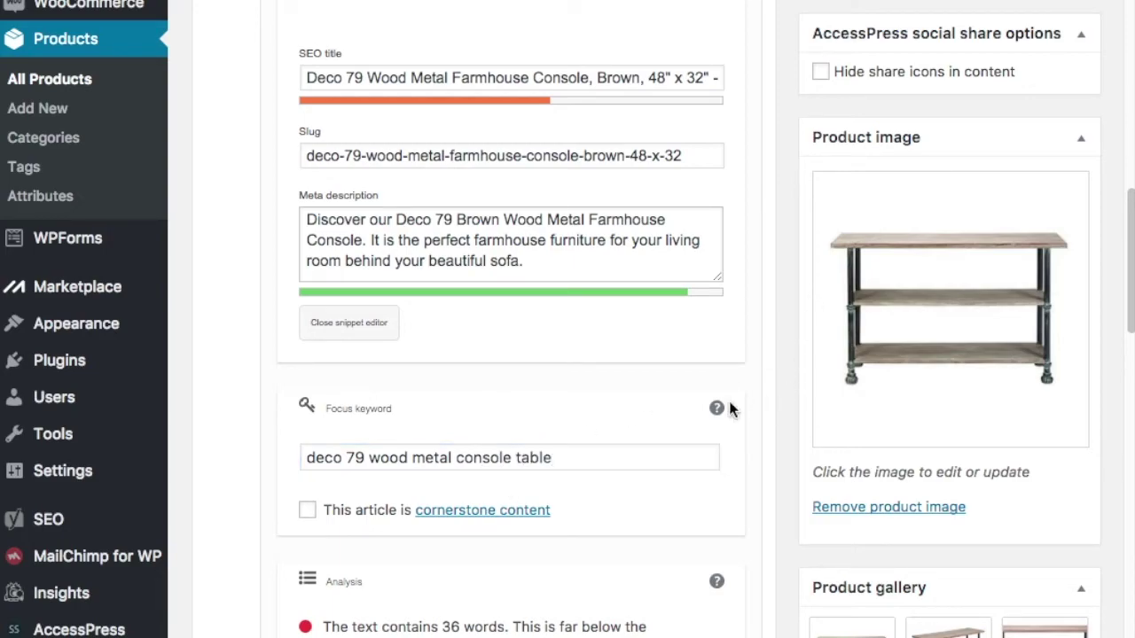
Step: Delete the whole focus keyword so the field is empty
{"action": "scroll", "coordinate": [601, 499], "scroll_direction": "down", "scroll_amount": 4}
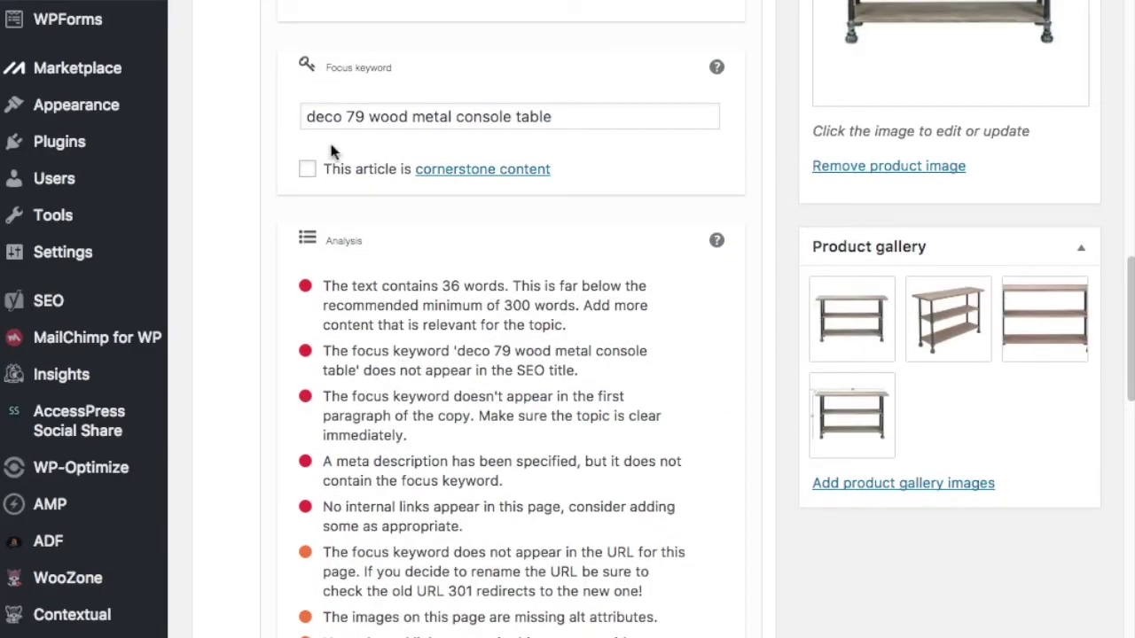
{"action": "left_click_drag", "start_coordinate": [551, 118], "coordinate": [275, 119]}
{"action": "key", "text": "BackSpace"}
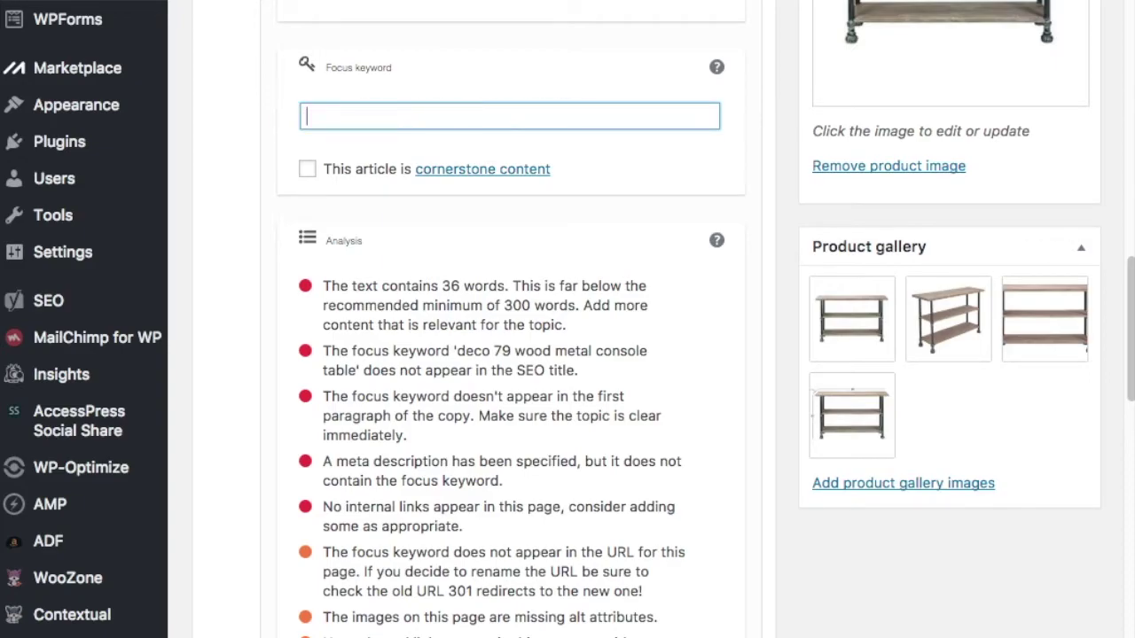
{"action": "left_click", "coordinate": [787, 124]}
{"action": "scroll", "coordinate": [786, 130], "scroll_direction": "down", "scroll_amount": 3}
{"action": "scroll", "coordinate": [786, 129], "scroll_direction": "down", "scroll_amount": 1}
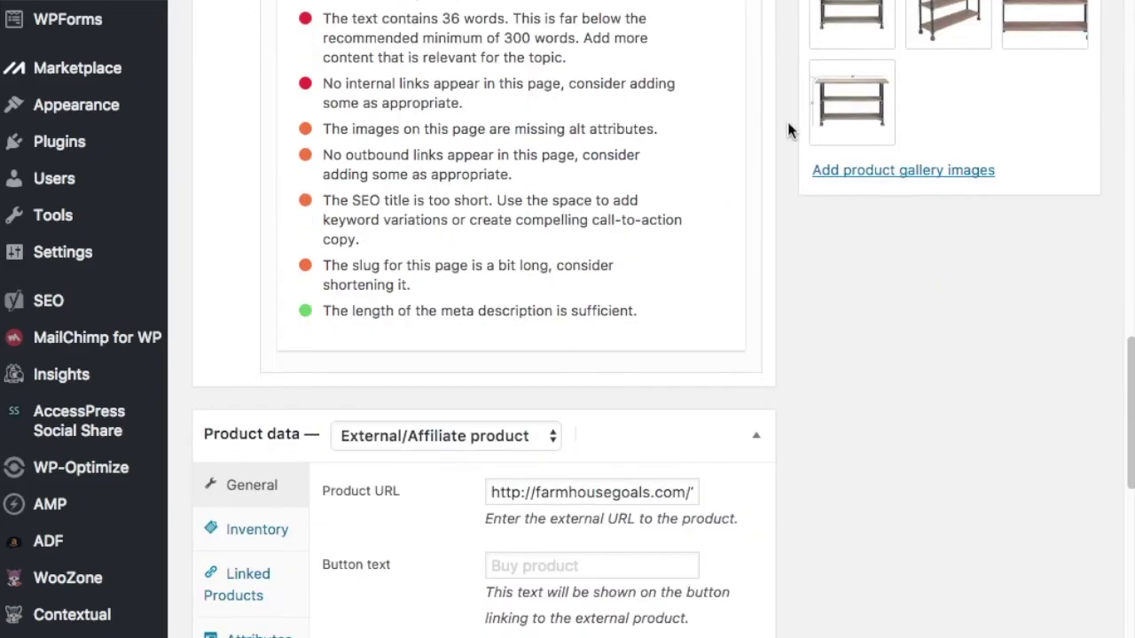
{"action": "scroll", "coordinate": [787, 130], "scroll_direction": "down", "scroll_amount": 3}
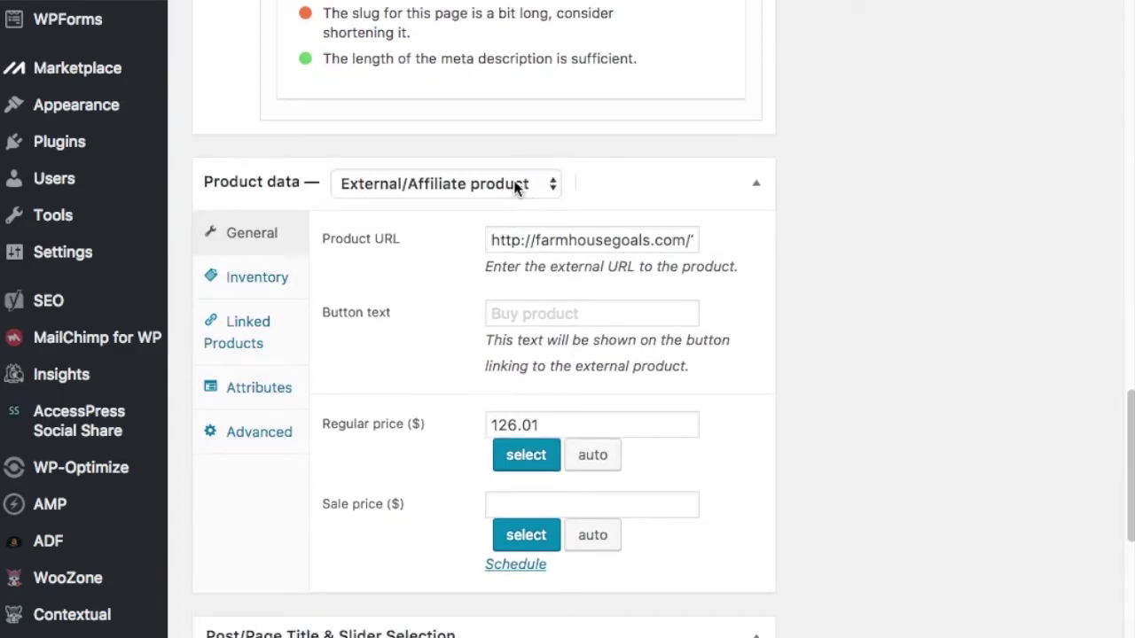
{"action": "scroll", "coordinate": [843, 346], "scroll_direction": "down", "scroll_amount": 5}
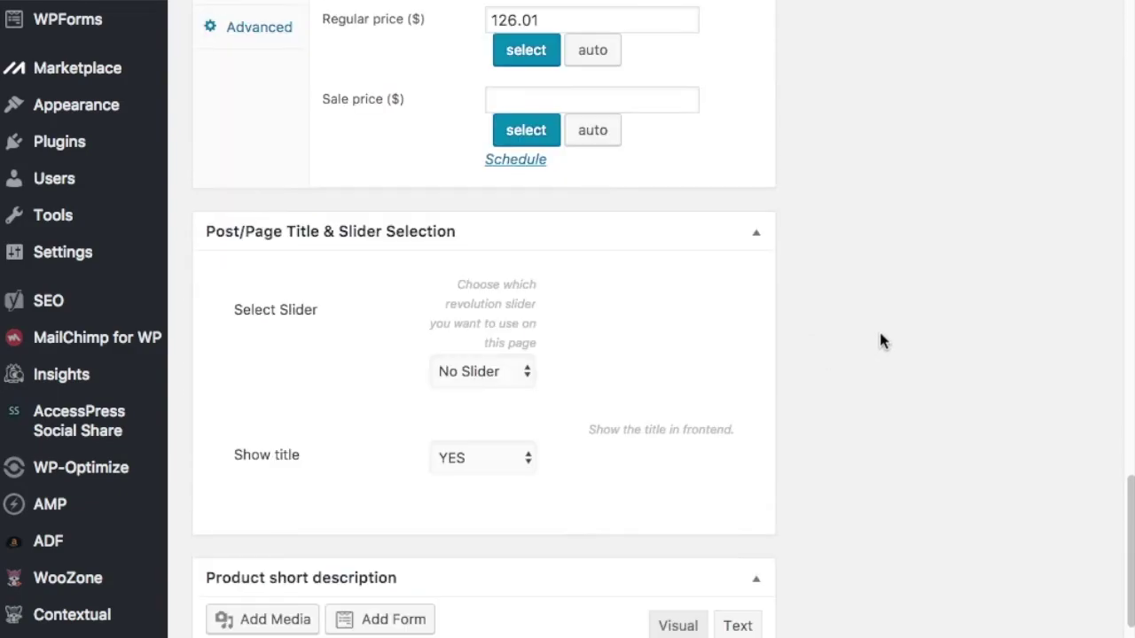
{"action": "scroll", "coordinate": [879, 334], "scroll_direction": "down", "scroll_amount": 3}
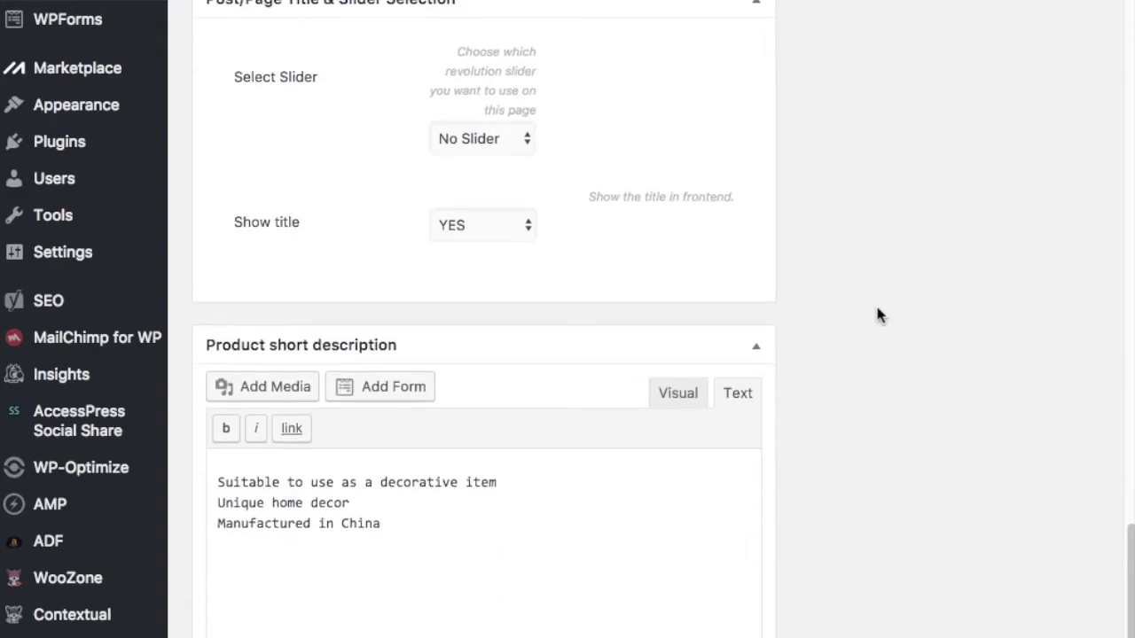
{"action": "scroll", "coordinate": [917, 318], "scroll_direction": "down", "scroll_amount": 3}
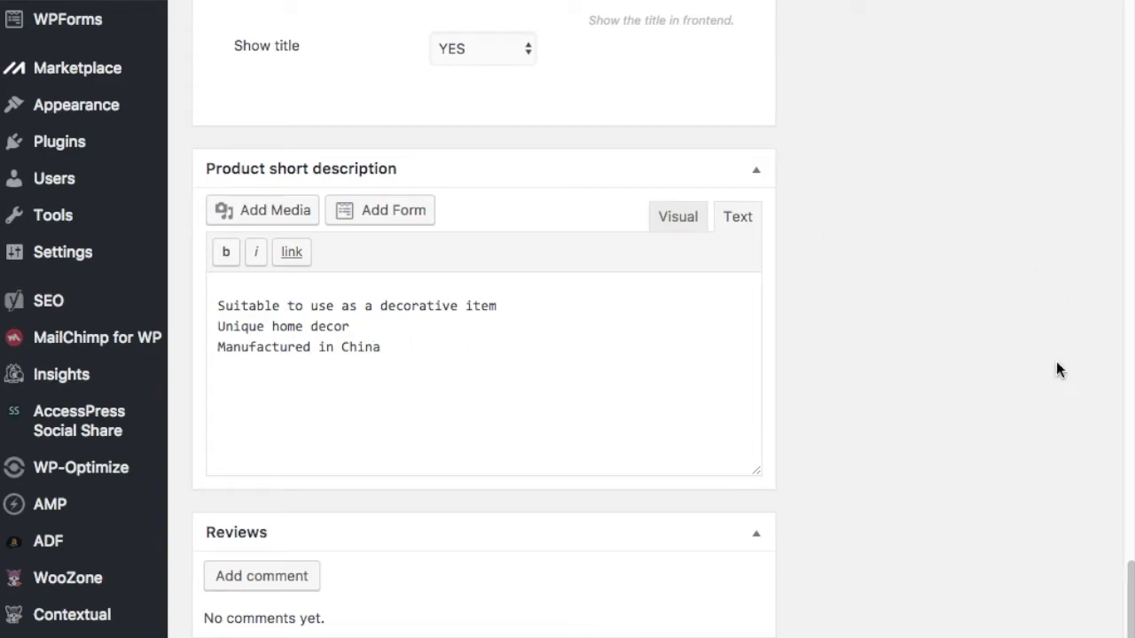
{"action": "scroll", "coordinate": [1058, 370], "scroll_direction": "up", "scroll_amount": 15}
{"action": "scroll", "coordinate": [545, 382], "scroll_direction": "down", "scroll_amount": 10}
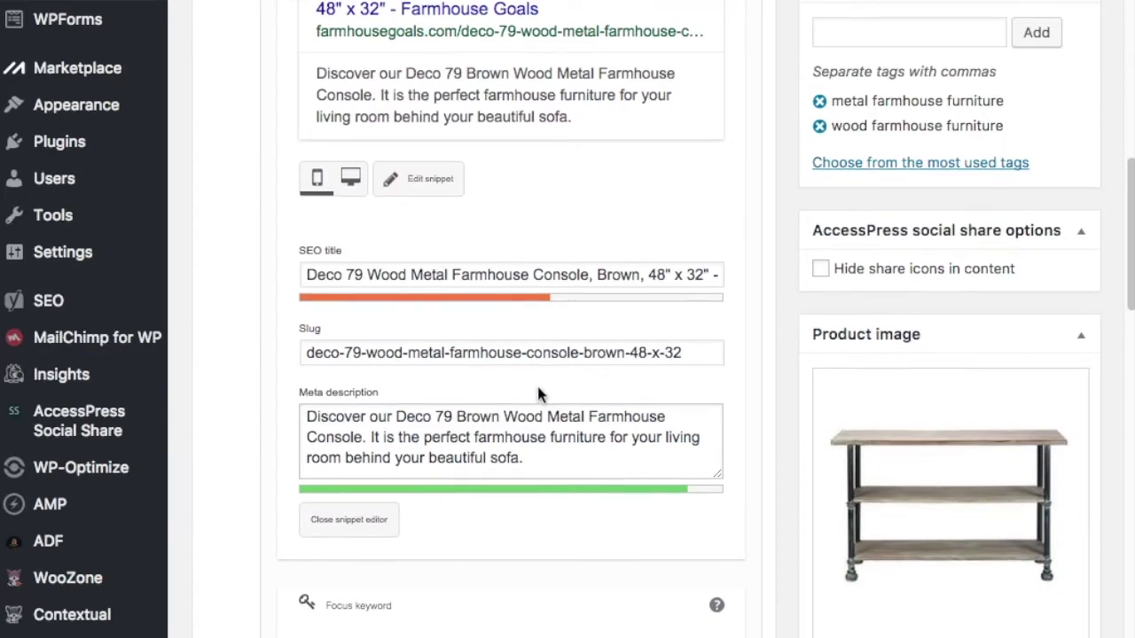
{"action": "scroll", "coordinate": [479, 417], "scroll_direction": "up", "scroll_amount": 3}
{"action": "scroll", "coordinate": [477, 377], "scroll_direction": "up", "scroll_amount": 8}
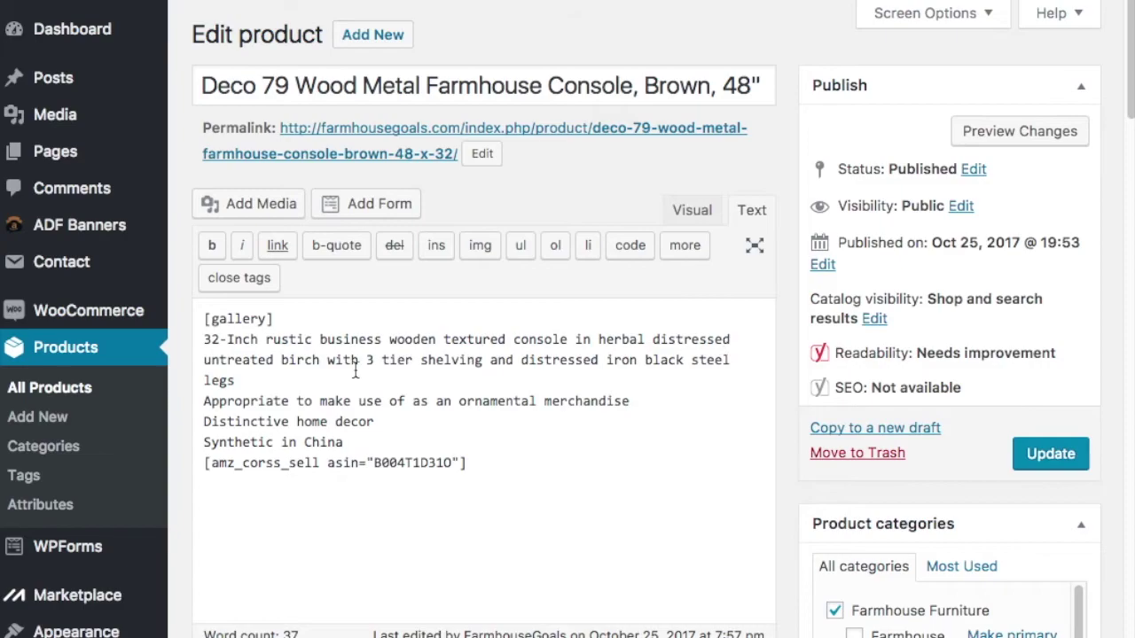
Step: Paste the 32-Inch paragraph and a rewritten product paragraph at the top of the short description
{"action": "triple_click", "coordinate": [232, 363]}
{"action": "key", "text": "super+c"}
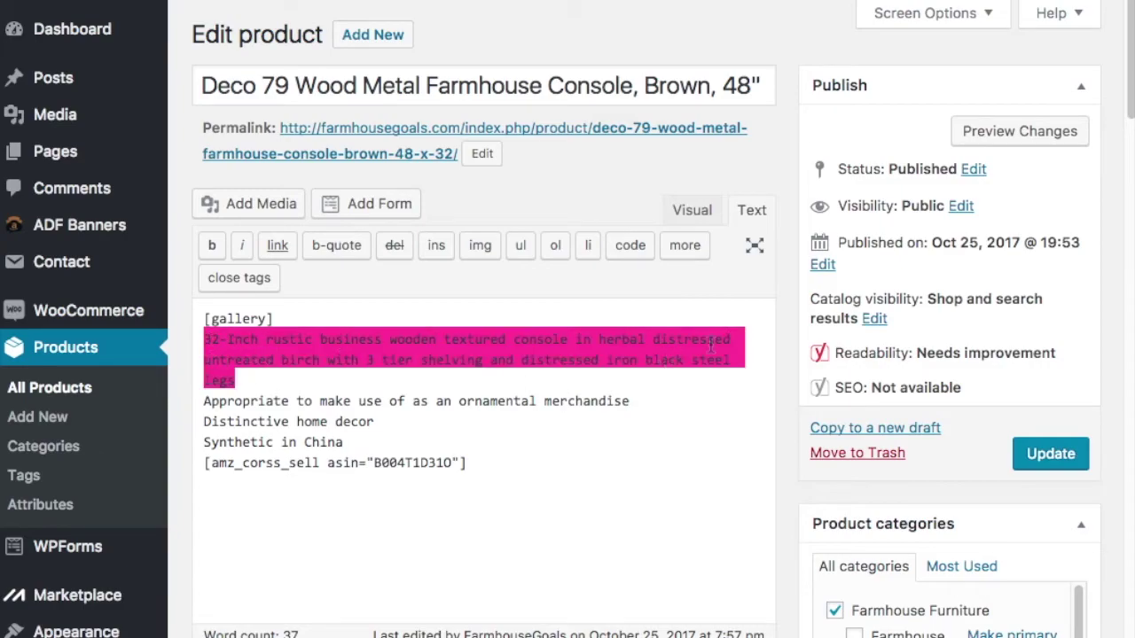
{"action": "scroll", "coordinate": [790, 301], "scroll_direction": "down", "scroll_amount": 15}
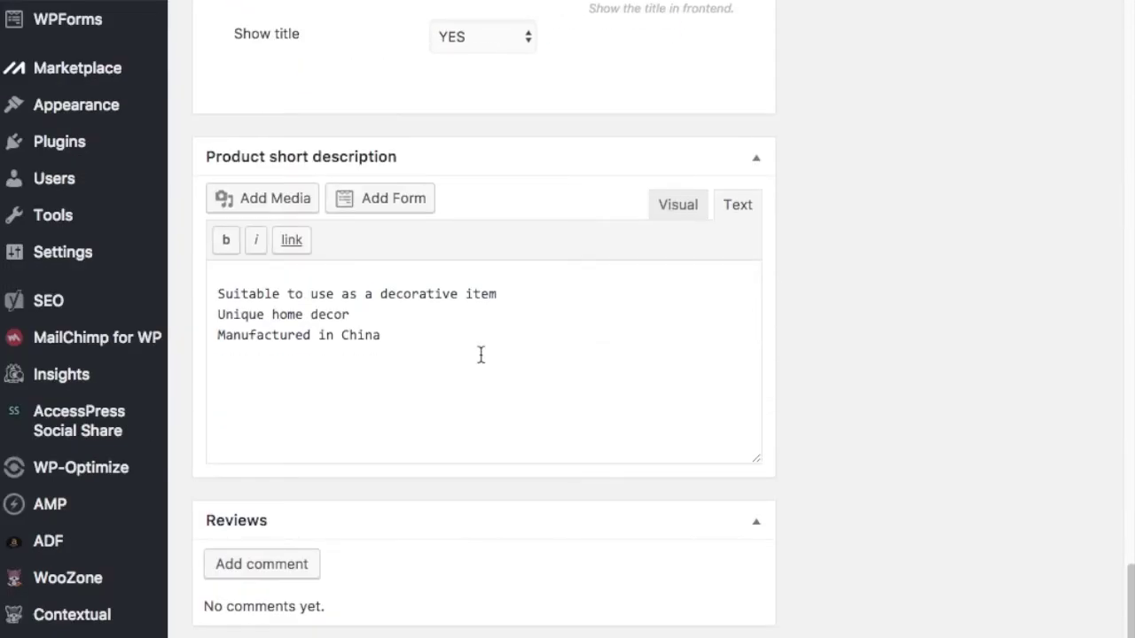
{"action": "left_click_drag", "start_coordinate": [449, 340], "coordinate": [271, 316]}
{"action": "key", "text": "Left"}
{"action": "left_click", "coordinate": [214, 293]}
{"action": "key", "text": "Return"}
{"action": "key", "text": "Return"}
{"action": "key", "text": "super+v"}
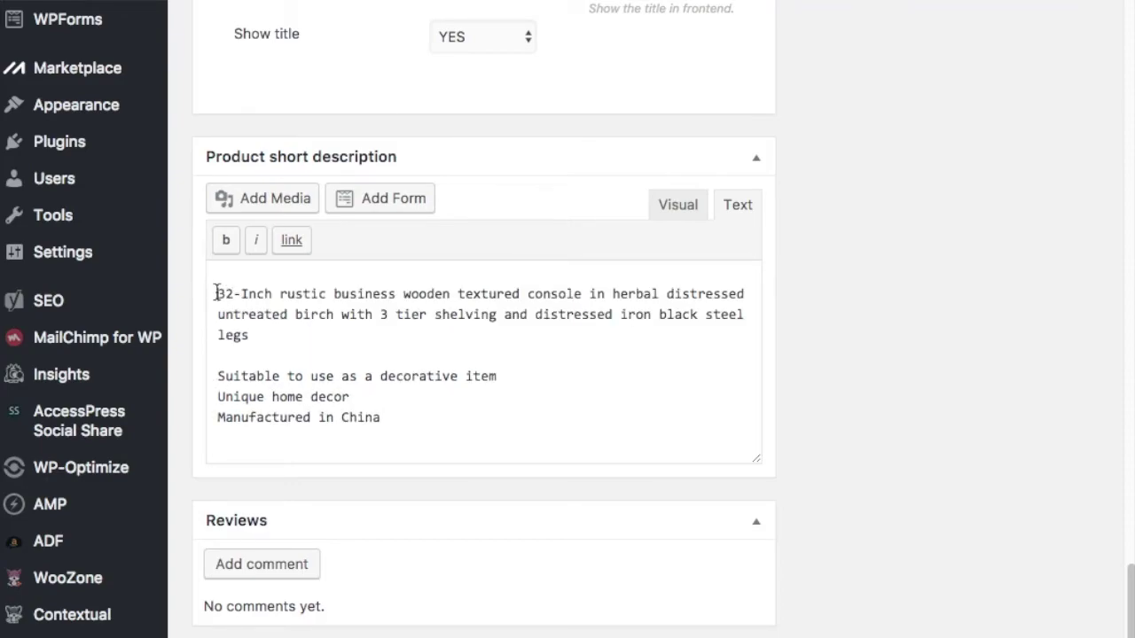
{"action": "type", "text": "This Deco 79 wood farmhouse console table works great as farmhouse living room furniture. It is herbal distressed untreated birch wood with 3 tiers of shelving. The console is help up by distressed iron black steel legs."}
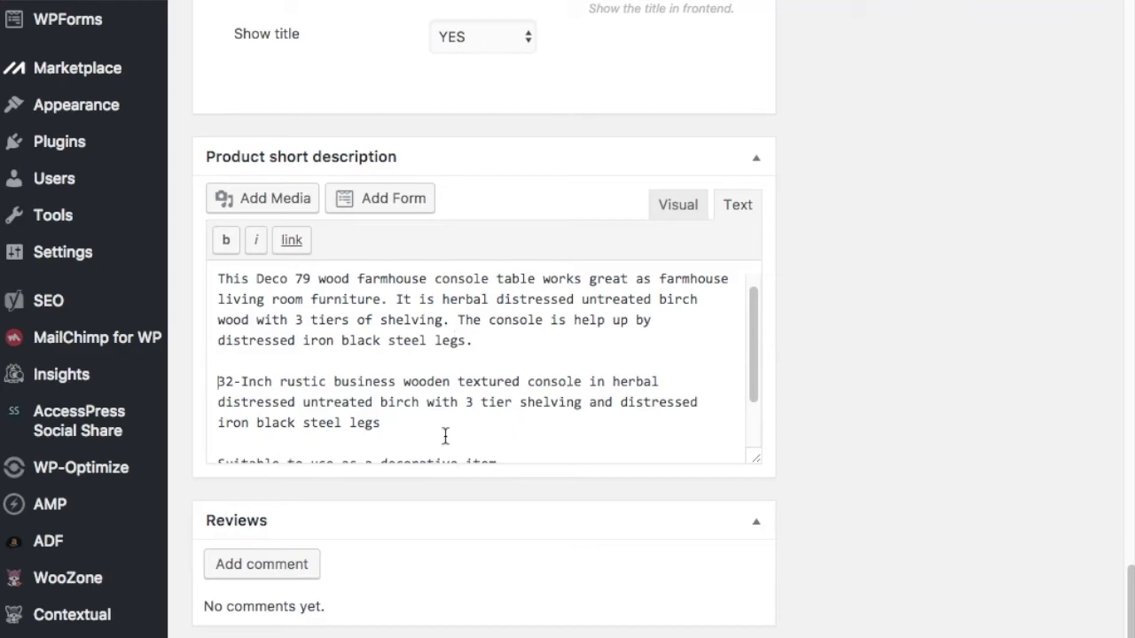
Step: Delete the pasted 32-Inch paragraph and the three feature lines from the short description
{"action": "scroll", "coordinate": [603, 404], "scroll_direction": "down", "scroll_amount": 1}
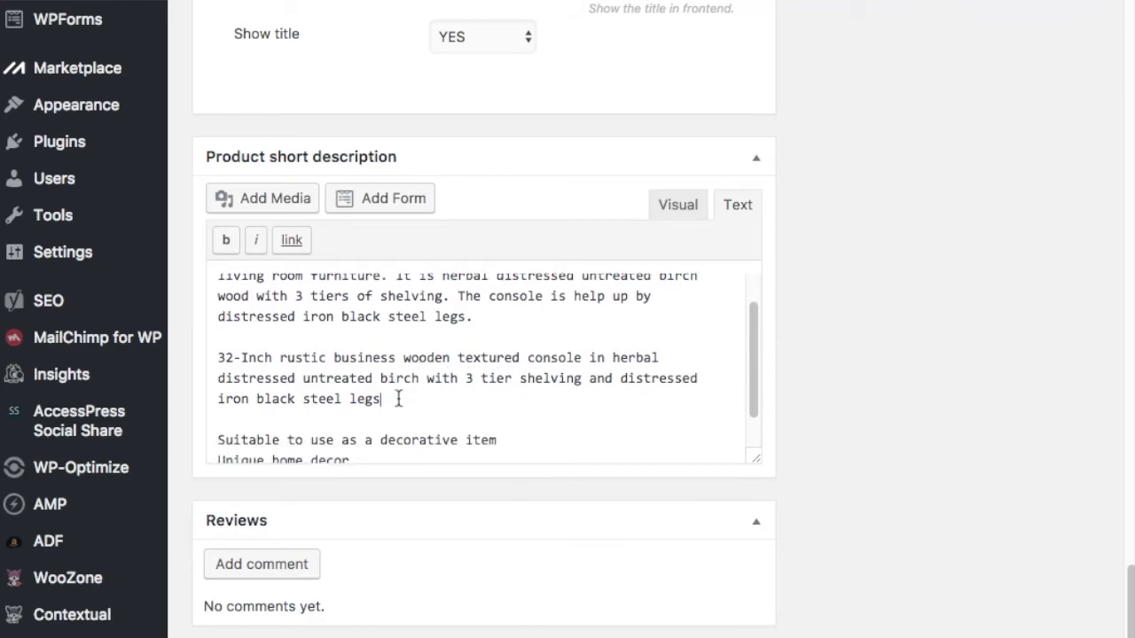
{"action": "left_click_drag", "start_coordinate": [398, 399], "coordinate": [217, 358]}
{"action": "key", "text": "BackSpace"}
{"action": "key", "text": "BackSpace"}
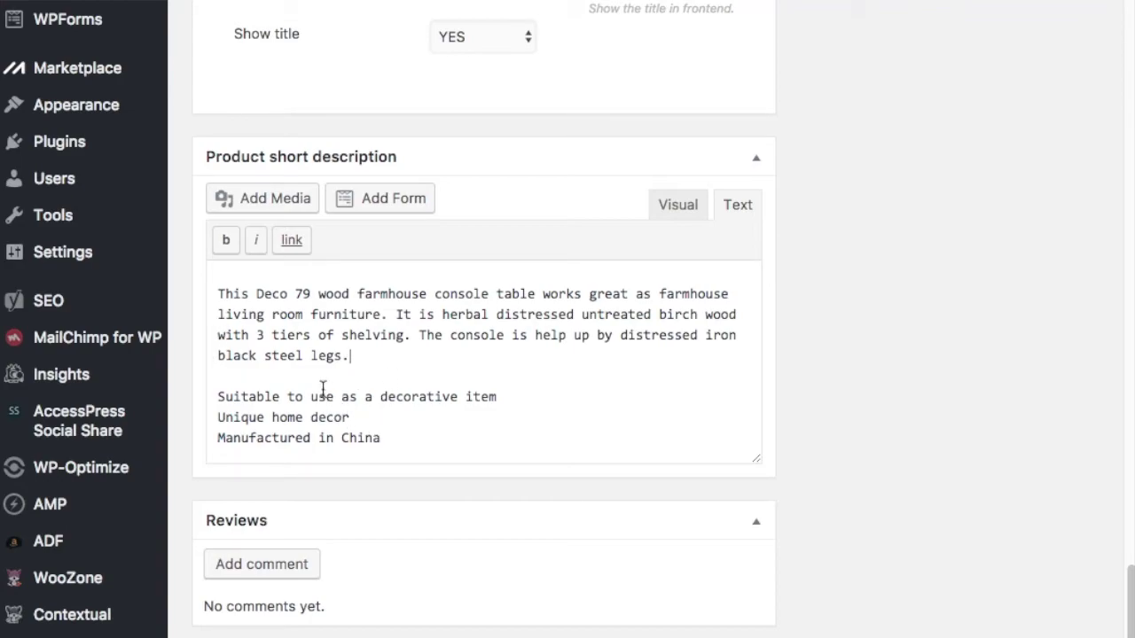
{"action": "left_click_drag", "start_coordinate": [419, 441], "coordinate": [218, 396]}
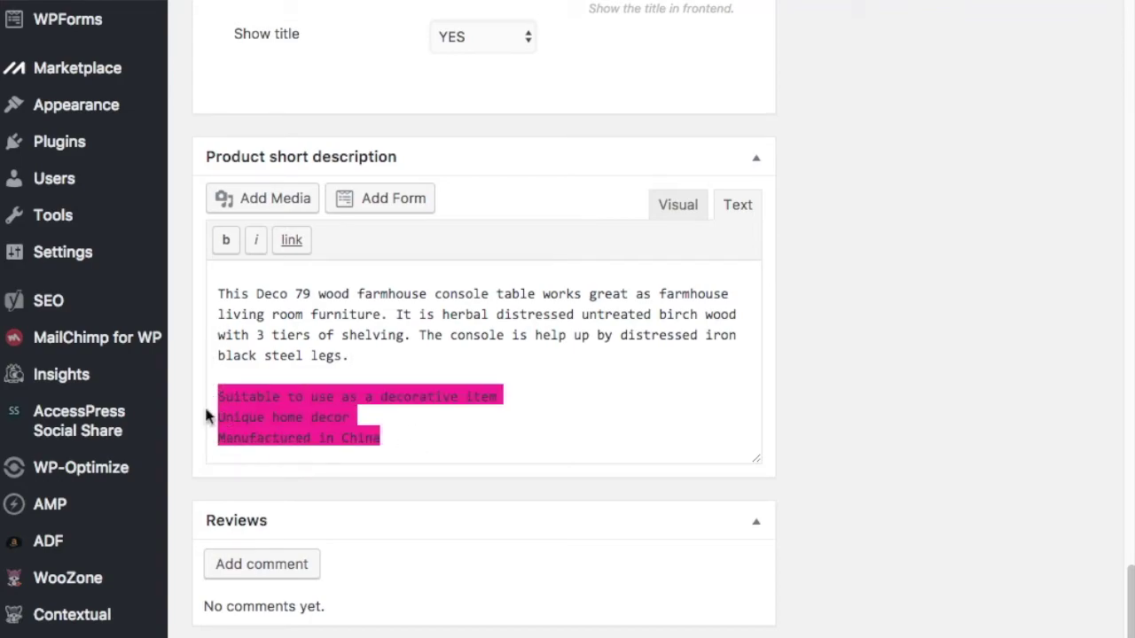
{"action": "key", "text": "BackSpace"}
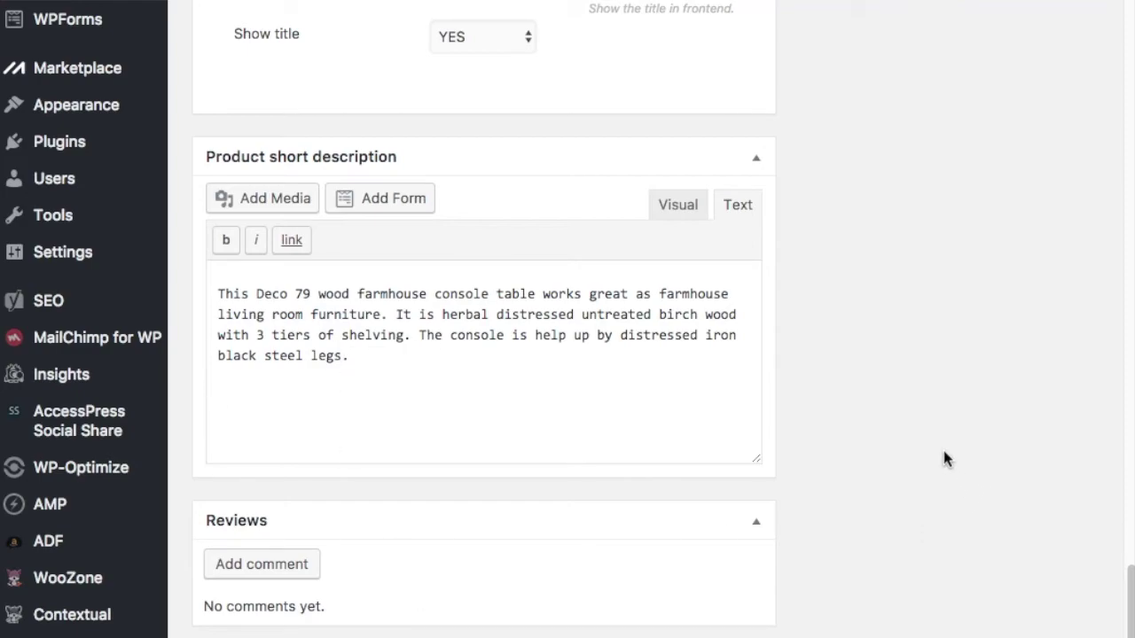
{"action": "scroll", "coordinate": [940, 454], "scroll_direction": "up", "scroll_amount": 1}
Step: End the first description paragraph with a period after 'legs' and add a blank line
{"action": "scroll", "coordinate": [852, 440], "scroll_direction": "up", "scroll_amount": 5}
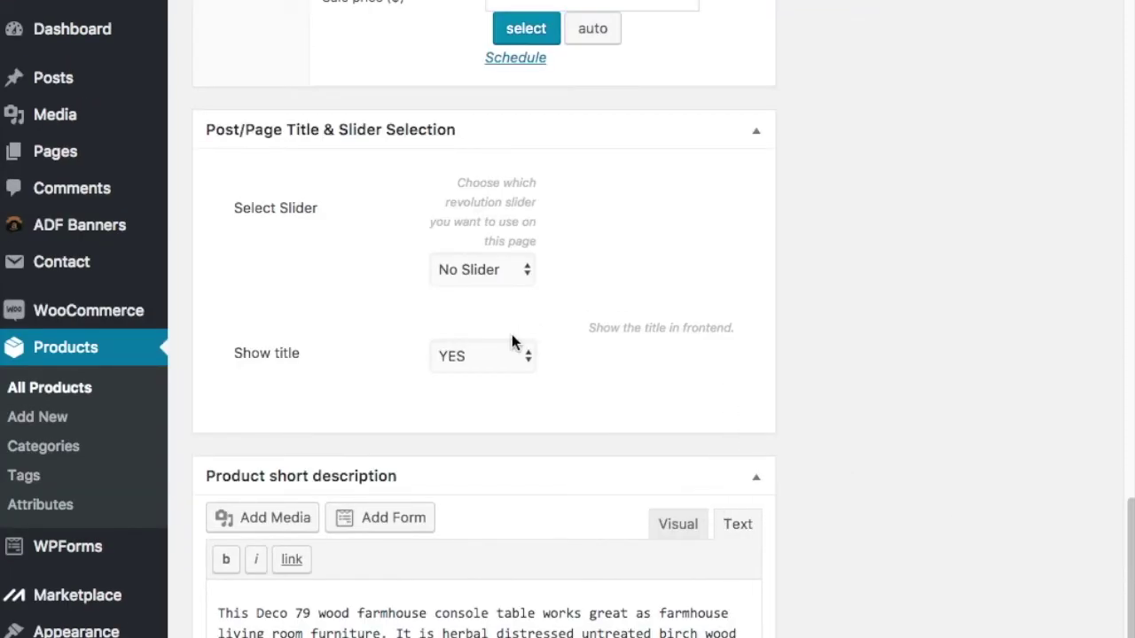
{"action": "scroll", "coordinate": [514, 345], "scroll_direction": "up", "scroll_amount": 5}
{"action": "scroll", "coordinate": [633, 375], "scroll_direction": "up", "scroll_amount": 4}
{"action": "scroll", "coordinate": [786, 392], "scroll_direction": "up", "scroll_amount": 15}
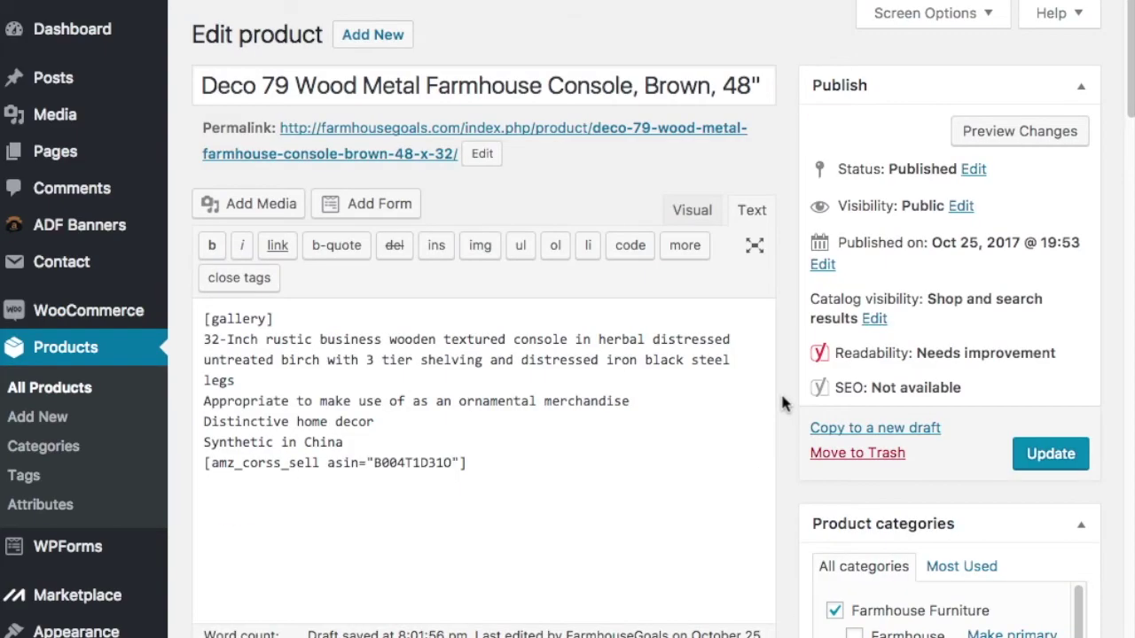
{"action": "left_click", "coordinate": [291, 381]}
{"action": "type", "text": "."}
{"action": "key", "text": "Return"}
Step: Merge the feature lines into one paragraph with periods, ending after 'China', then add a blank line
{"action": "left_click", "coordinate": [205, 443]}
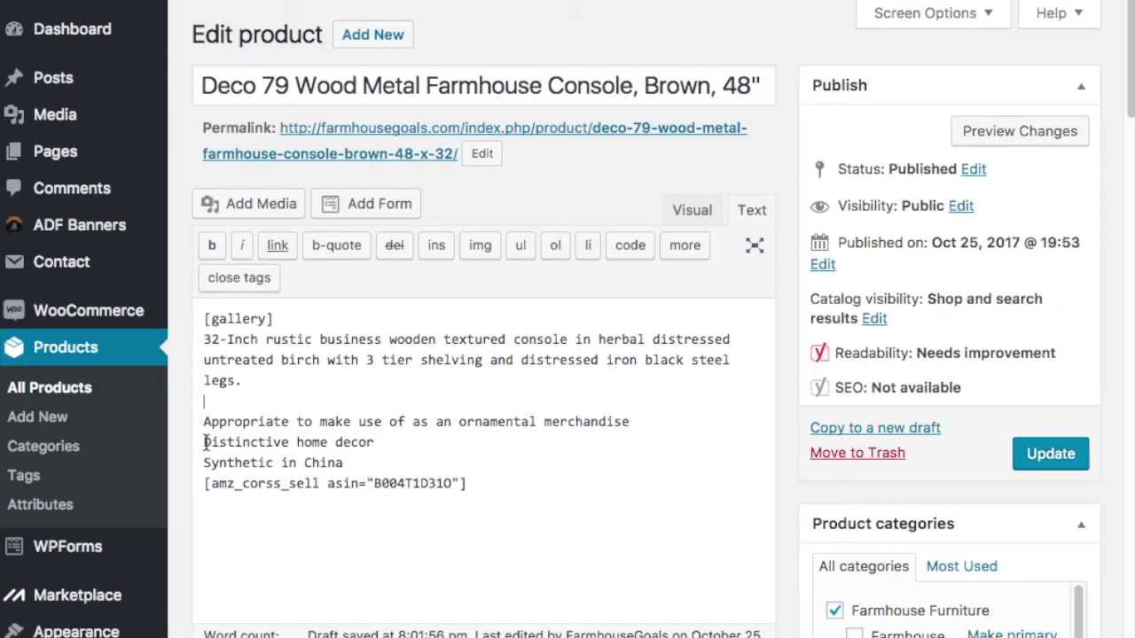
{"action": "key", "text": "BackSpace"}
{"action": "type", "text": ". Distinctive home decor"}
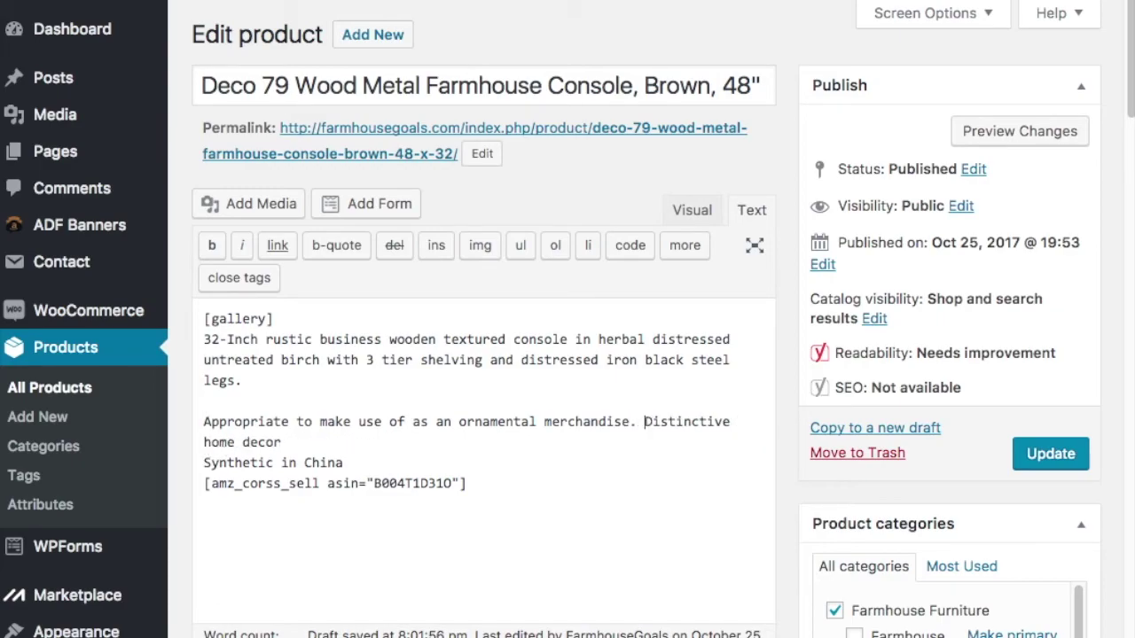
{"action": "left_click", "coordinate": [205, 463]}
{"action": "key", "text": "BackSpace"}
{"action": "type", "text": ". Synthetic in China"}
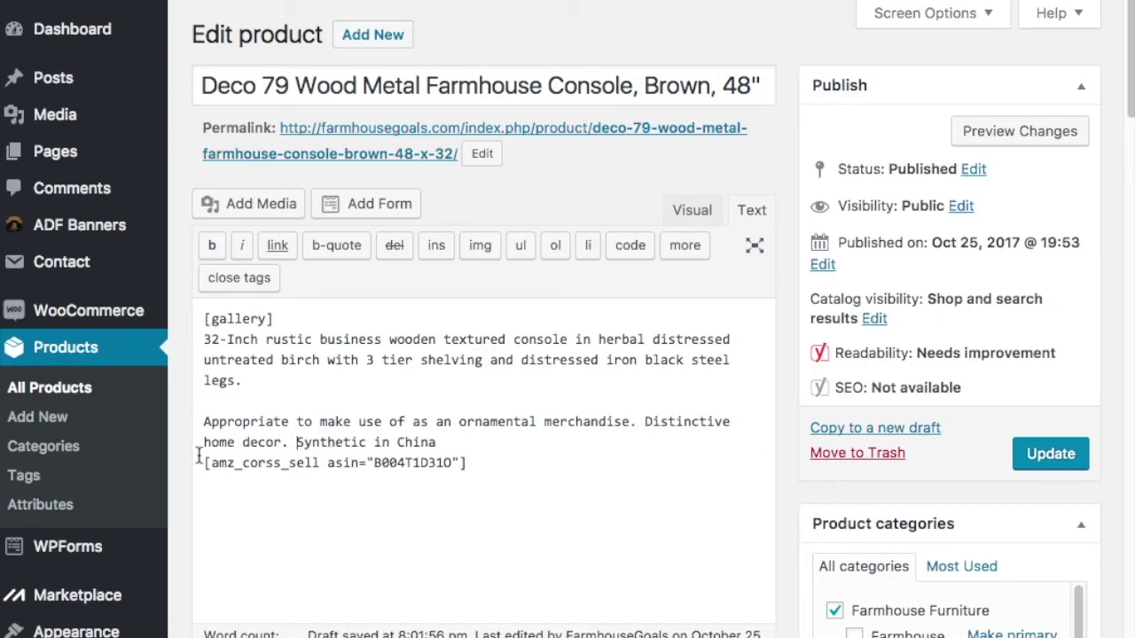
{"action": "left_click", "coordinate": [515, 436]}
{"action": "type", "text": "."}
{"action": "key", "text": "Return"}
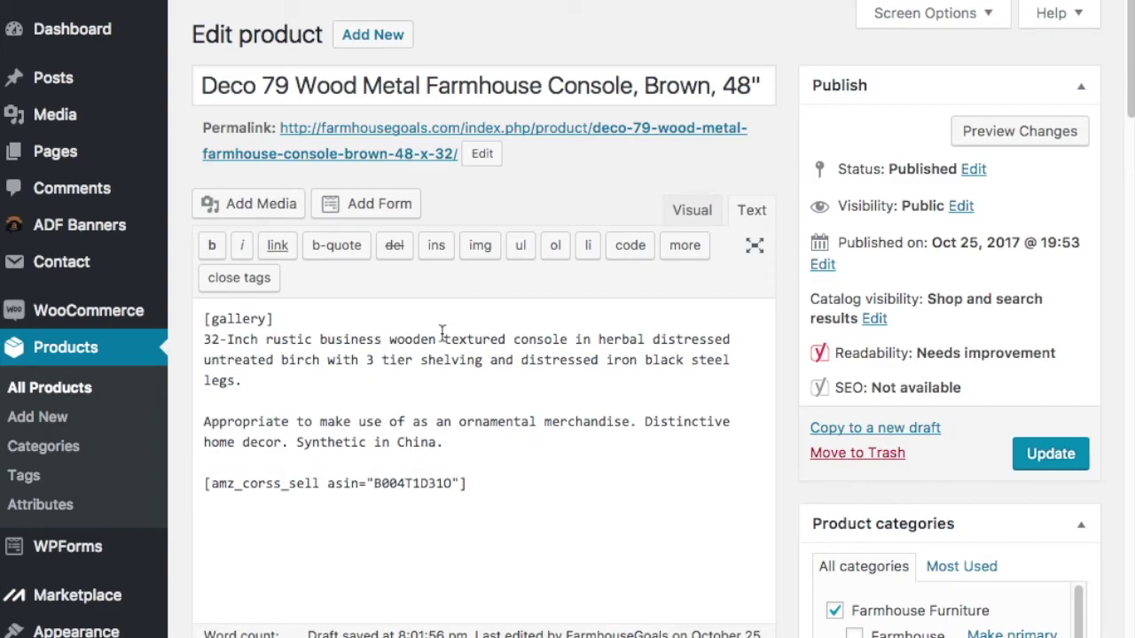
{"action": "scroll", "coordinate": [794, 488], "scroll_direction": "down", "scroll_amount": 1}
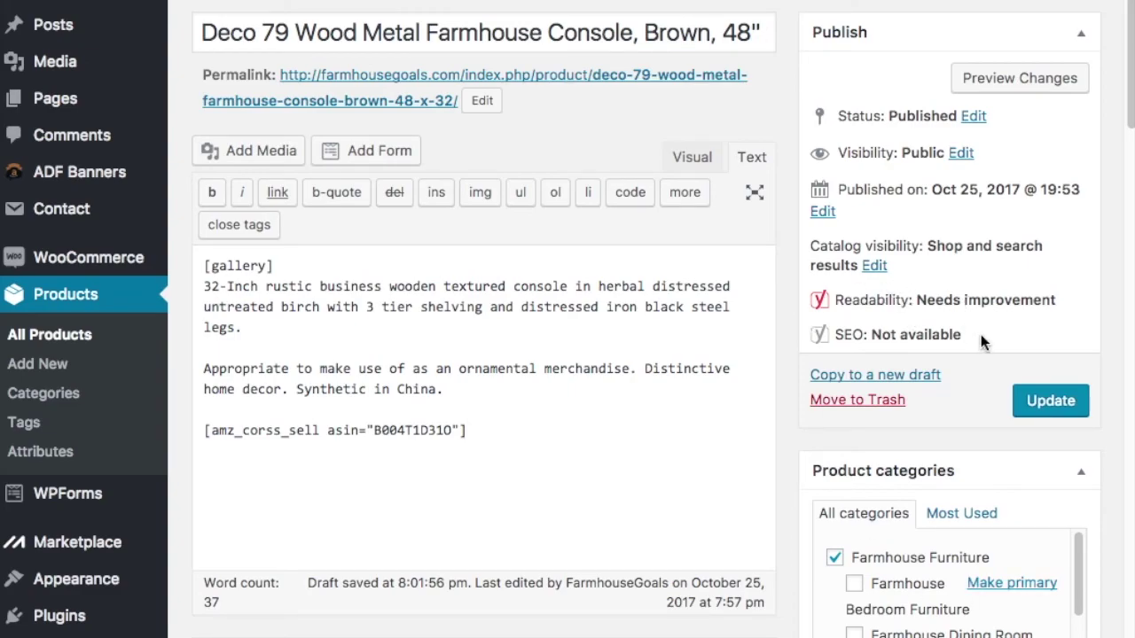
Step: Review the Yoast box, then update the Deco 79 product to save its edits
{"action": "scroll", "coordinate": [785, 491], "scroll_direction": "down", "scroll_amount": 5}
{"action": "scroll", "coordinate": [785, 481], "scroll_direction": "down", "scroll_amount": 4}
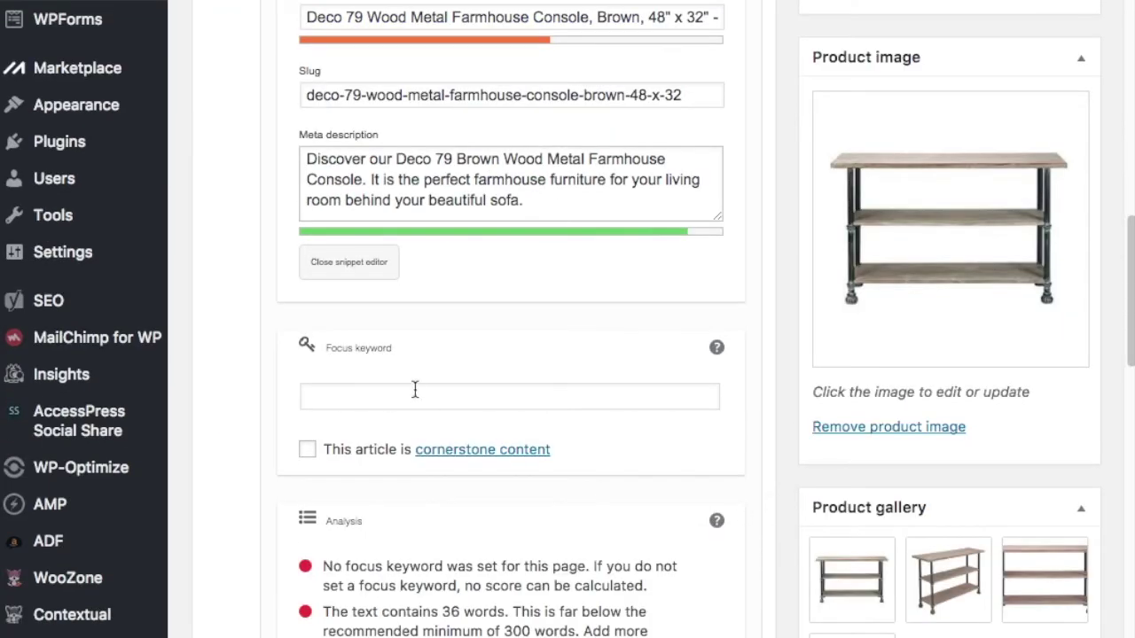
{"action": "scroll", "coordinate": [766, 355], "scroll_direction": "up", "scroll_amount": 10}
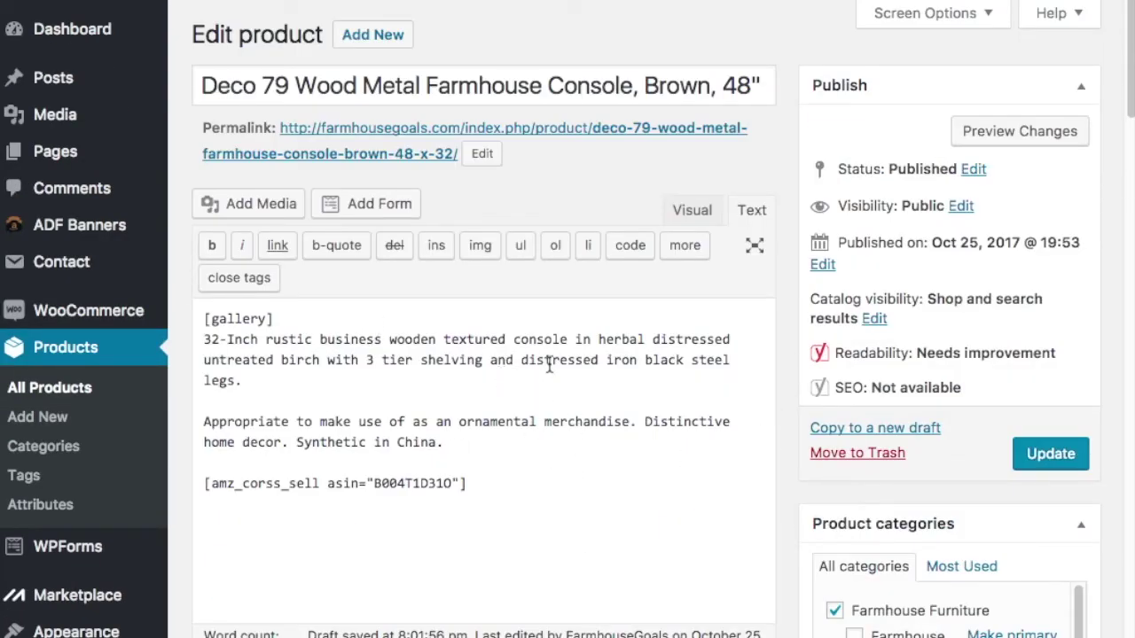
{"action": "left_click", "coordinate": [1051, 454]}
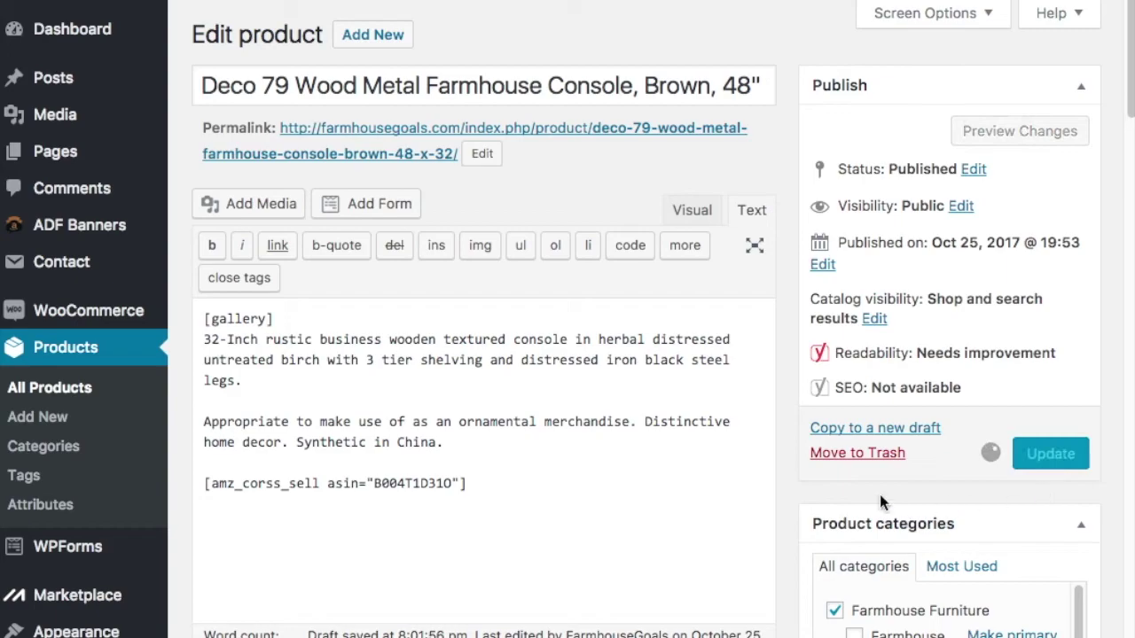